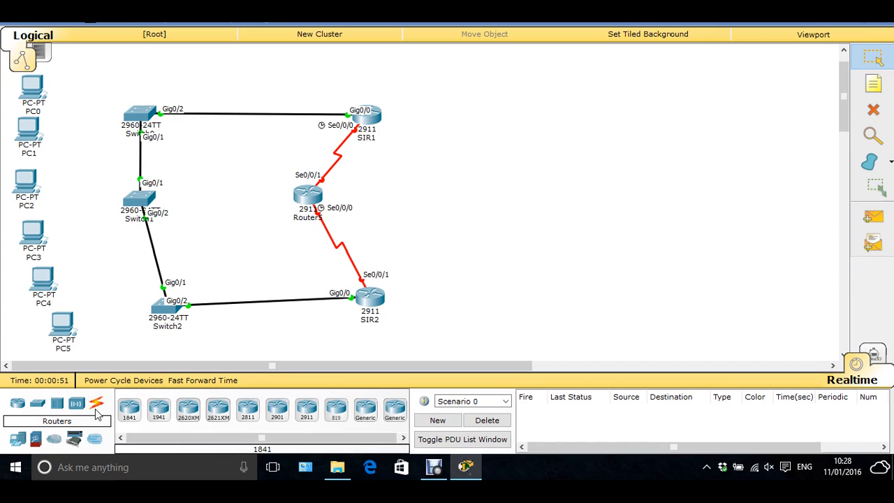
Step: Connect PC0's FastEthernet0 to Switch0's FastEthernet0/1 with a copper straight-through cable
{"action": "left_click", "coordinate": [96, 405]}
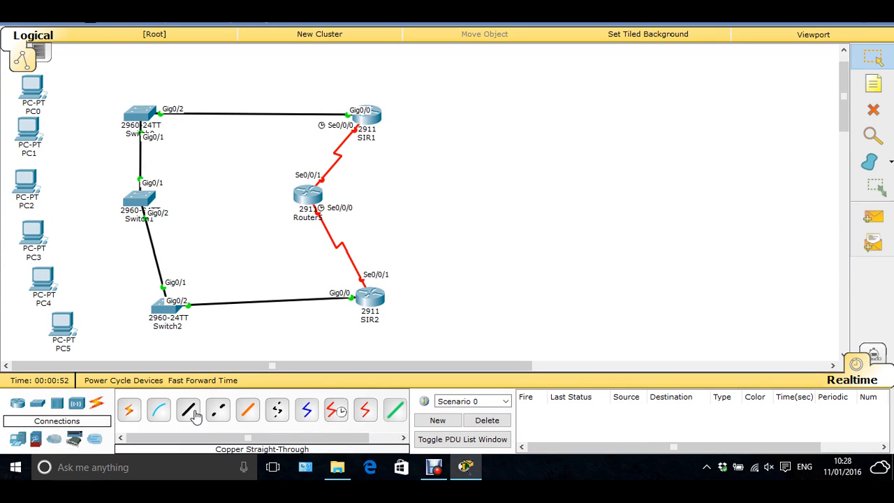
{"action": "left_click", "coordinate": [195, 413]}
{"action": "left_click", "coordinate": [38, 90]}
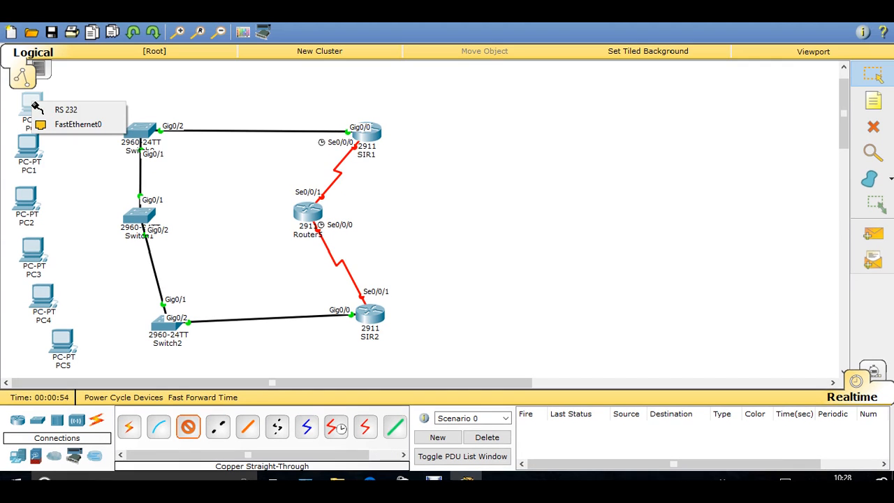
{"action": "left_click", "coordinate": [72, 106]}
{"action": "left_click", "coordinate": [140, 130]}
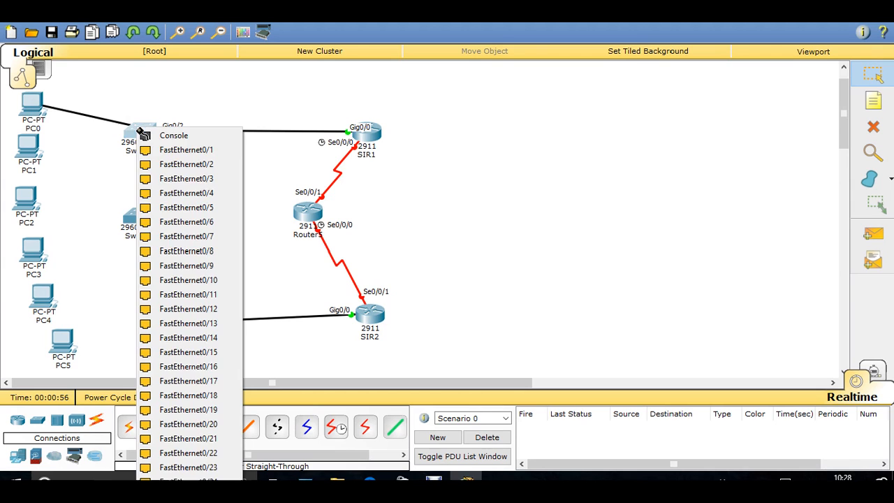
{"action": "left_click", "coordinate": [184, 150]}
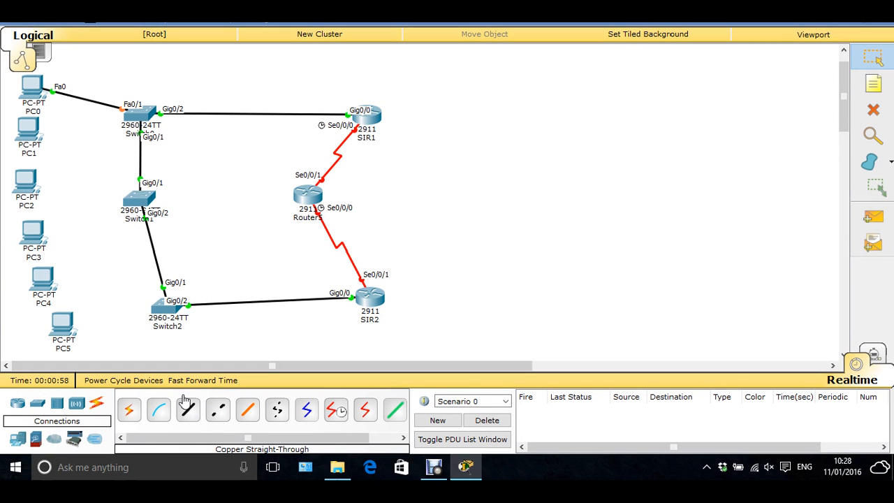
Step: Connect PC1's FastEthernet0 port to FastEthernet0/10 on Switch0 using a copper straight-through cable
{"action": "left_click", "coordinate": [187, 409]}
{"action": "left_click", "coordinate": [29, 129]}
{"action": "left_click", "coordinate": [60, 147]}
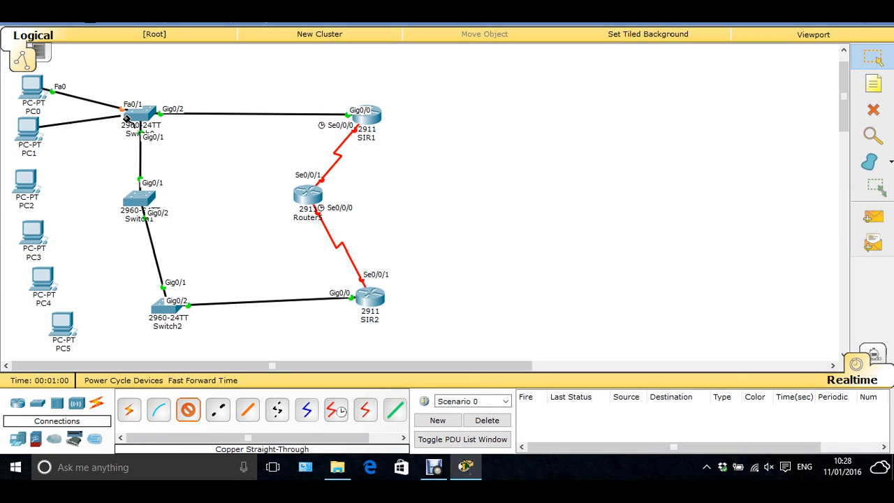
{"action": "left_click", "coordinate": [136, 118]}
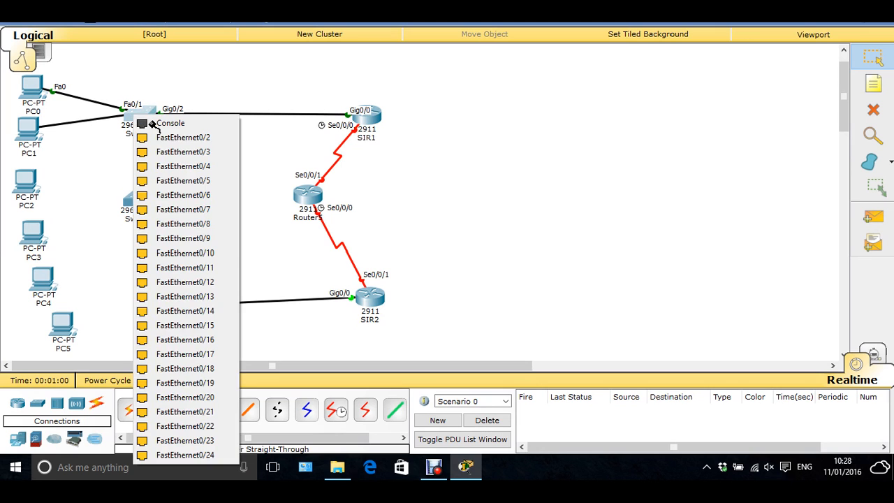
{"action": "left_click", "coordinate": [203, 253]}
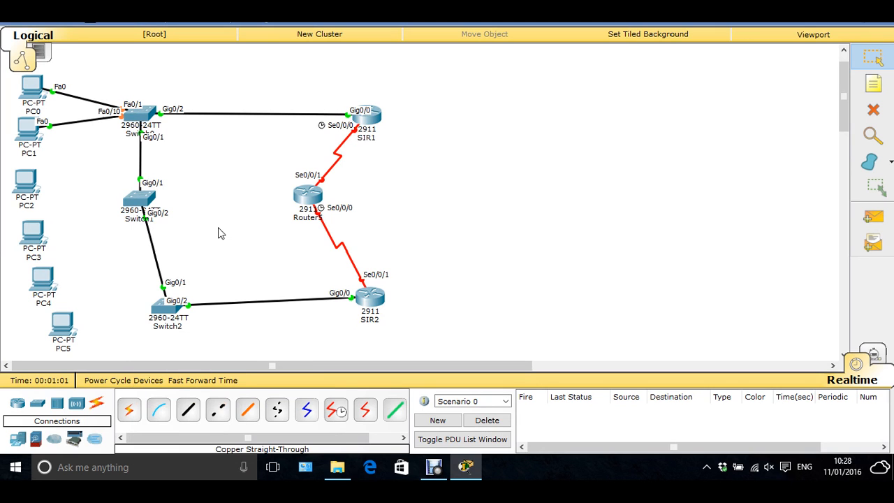
Step: Open Switch0's command line, enable privileged mode and enter global configuration mode
{"action": "left_click", "coordinate": [140, 116]}
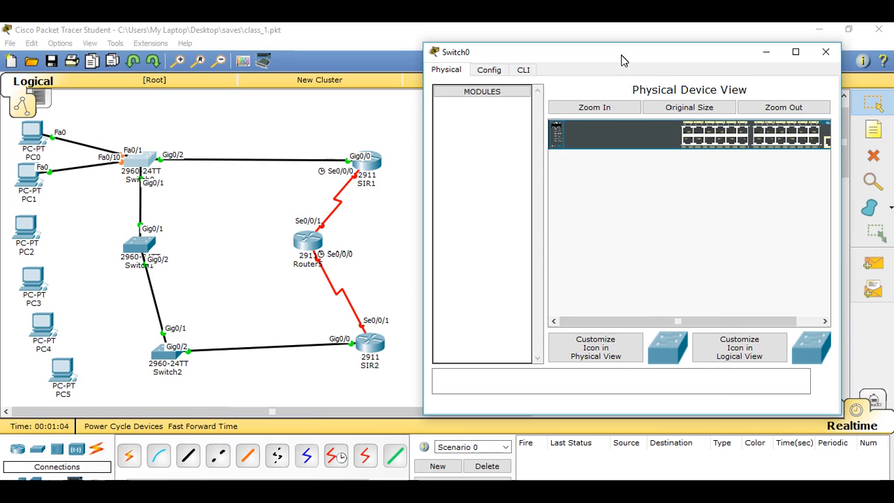
{"action": "left_click", "coordinate": [523, 70]}
{"action": "key", "text": "Return"}
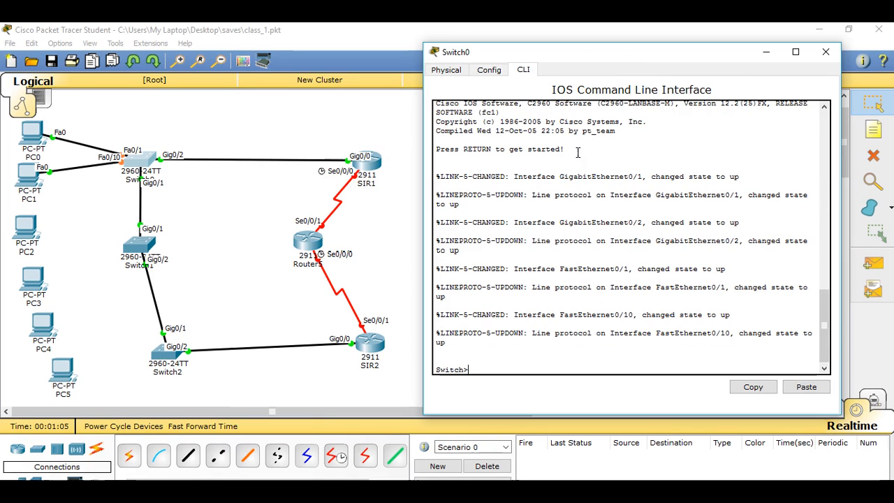
{"action": "type", "text": "en"}
{"action": "key", "text": "Return"}
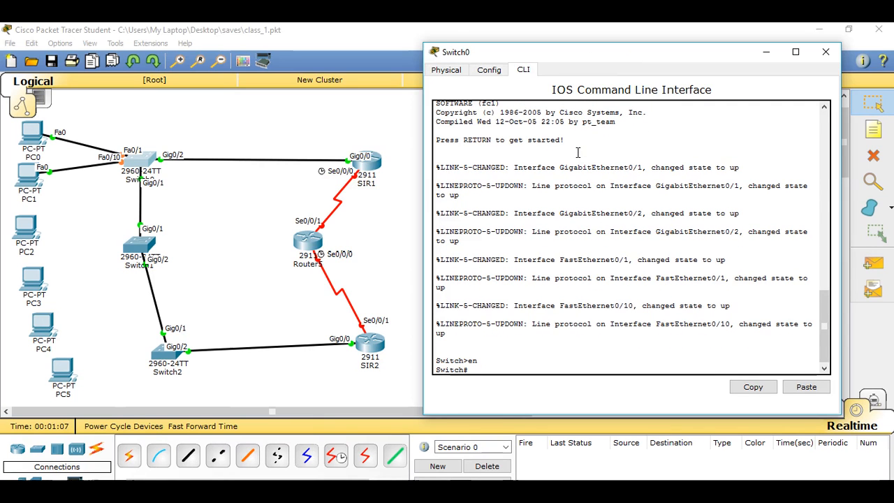
{"action": "type", "text": "conf t"}
{"action": "key", "text": "Return"}
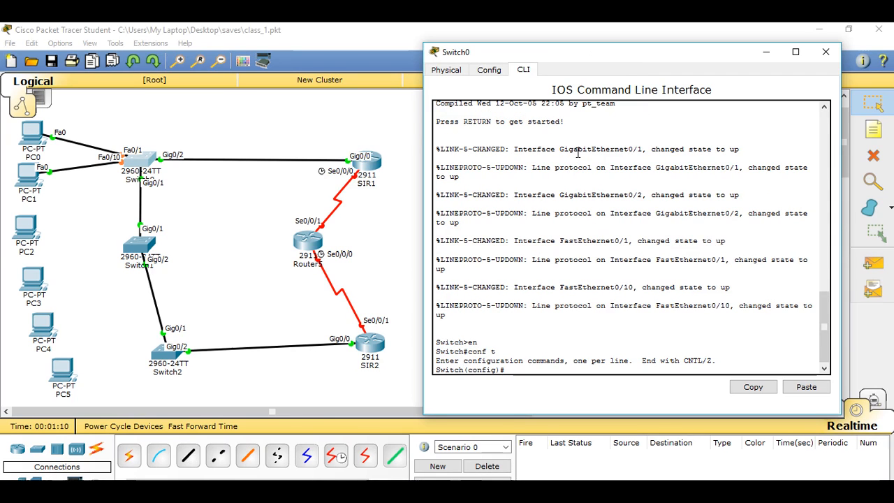
Step: Set the switch's hostname to SIS1
{"action": "type", "text": "host "}
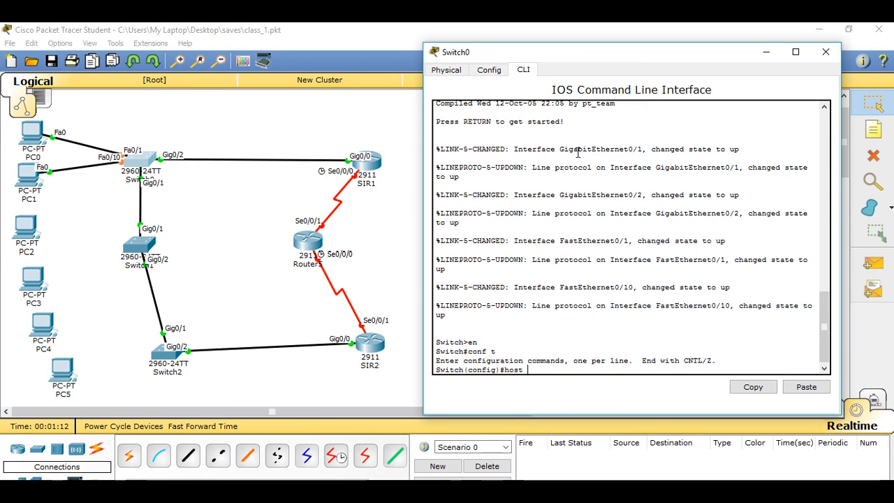
{"action": "type", "text": "SIS1"}
{"action": "key", "text": "Return"}
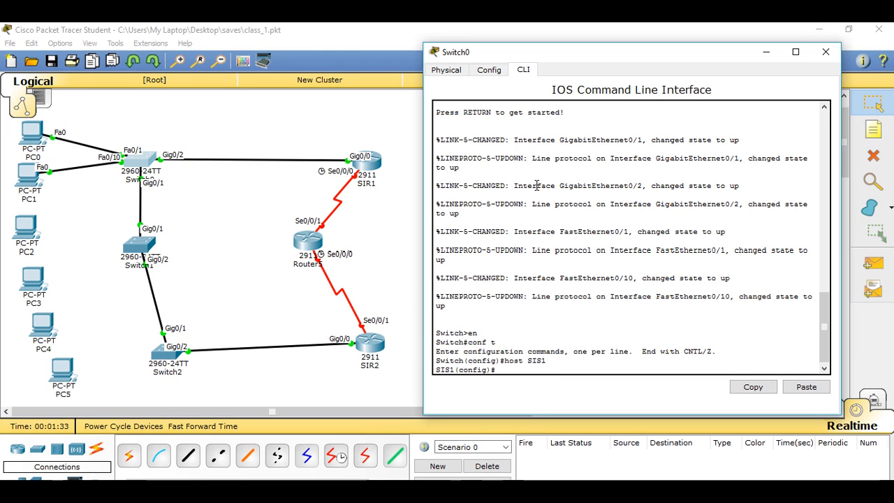
Step: Create VLAN 10 on the switch and name it Design
{"action": "type", "text": "vlan 10"}
{"action": "key", "text": "Return"}
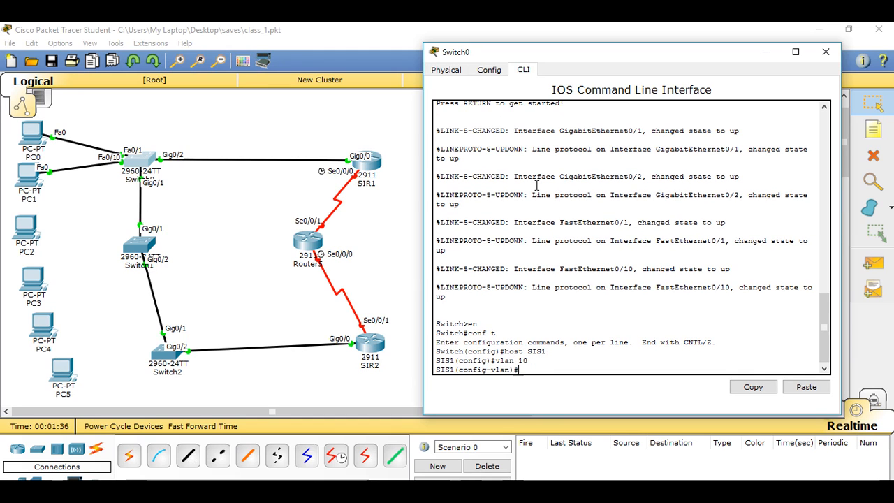
{"action": "type", "text": "name Design"}
{"action": "key", "text": "Return"}
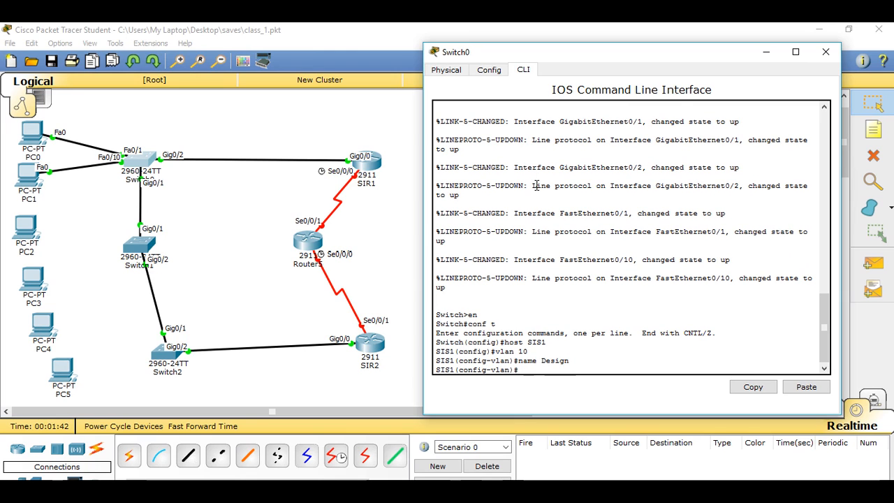
Step: Create VLAN 20 on the switch and name it Marketing
{"action": "type", "text": "vlan 20"}
{"action": "key", "text": "Return"}
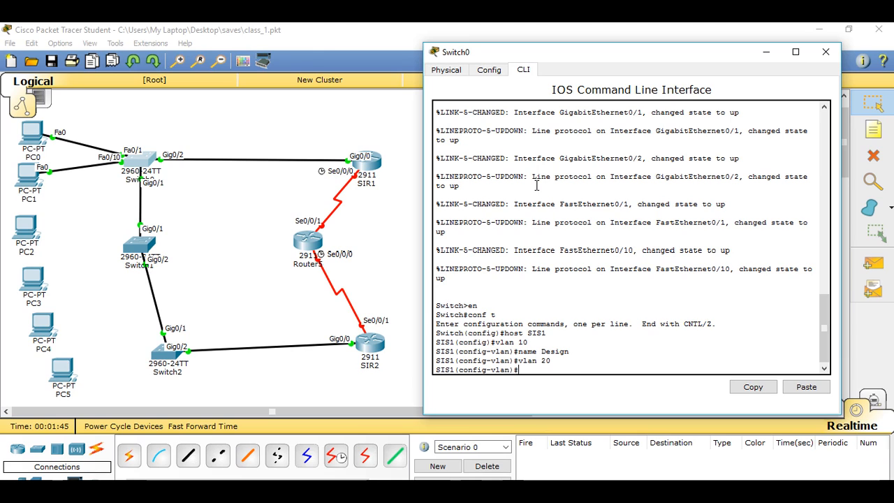
{"action": "type", "text": "name Marketing"}
{"action": "key", "text": "Return"}
Step: Create VLAN 30 on the switch and name it Networking
{"action": "type", "text": "vlan 3"}
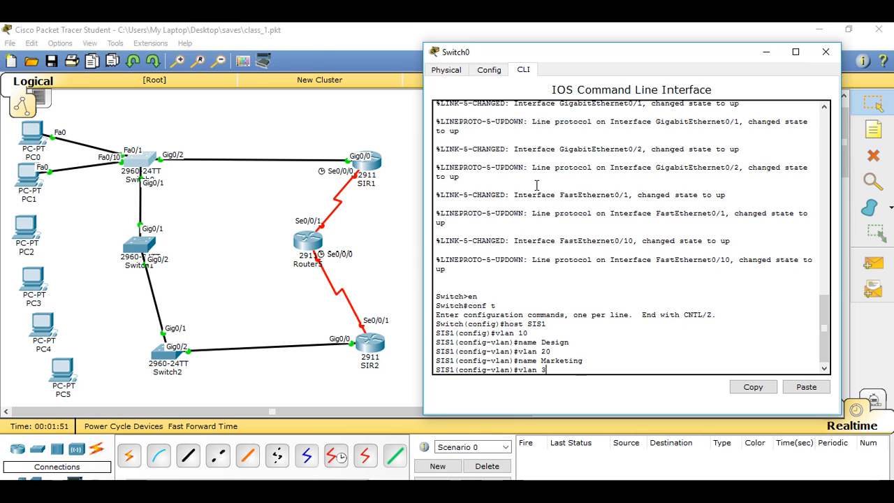
{"action": "type", "text": "0"}
{"action": "key", "text": "Return"}
{"action": "type", "text": "name"}
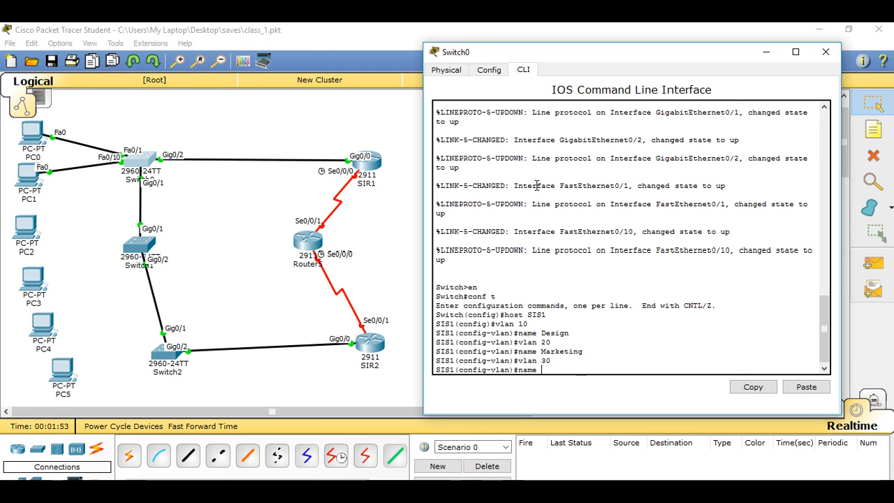
{"action": "type", "text": " Networking"}
{"action": "key", "text": "Return"}
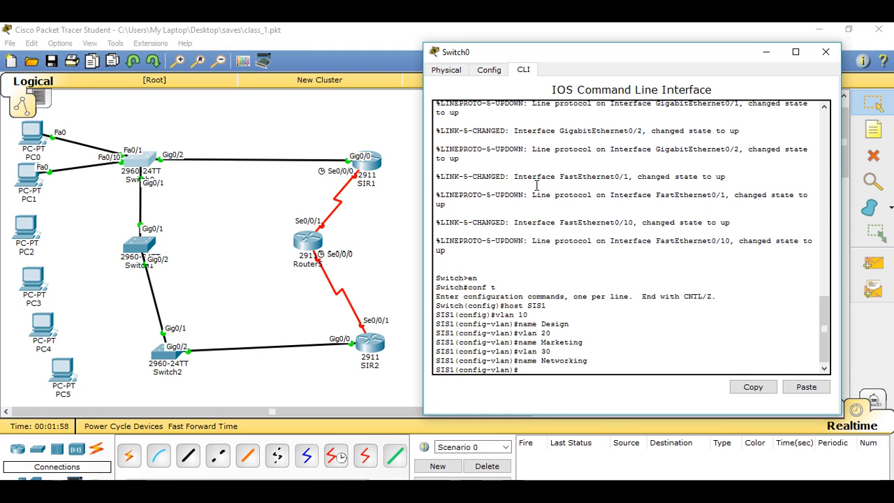
Step: Leave configuration mode and display the complete VLAN table with show vlan
{"action": "key", "text": "ctrl+z"}
{"action": "key", "text": "Return"}
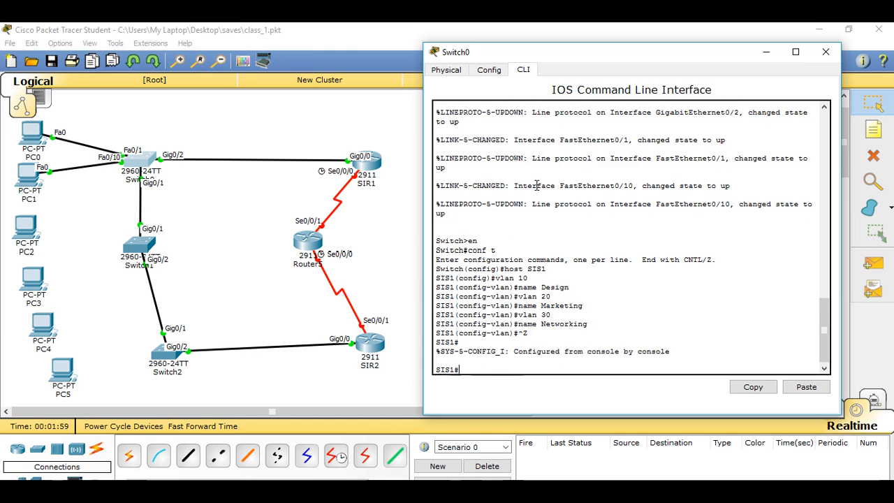
{"action": "type", "text": "show vlan"}
{"action": "key", "text": "Return"}
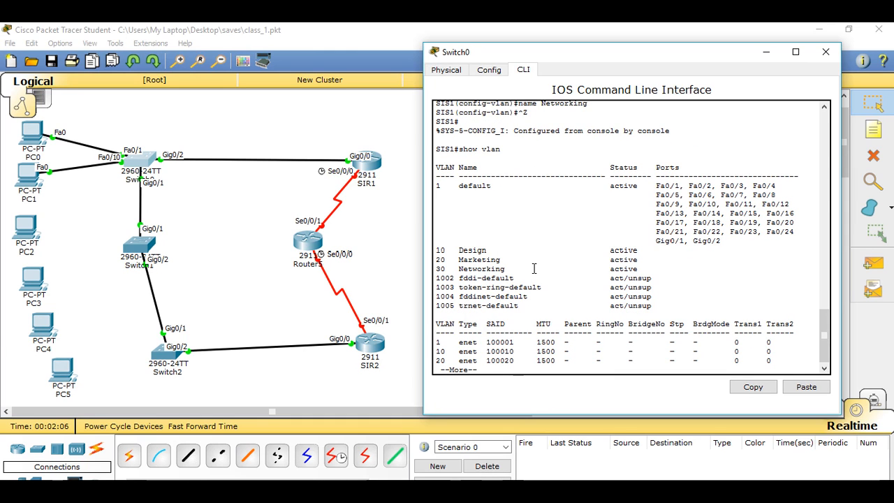
{"action": "key", "text": "Return"}
{"action": "key", "text": "Return"}
{"action": "key", "text": "Return"}
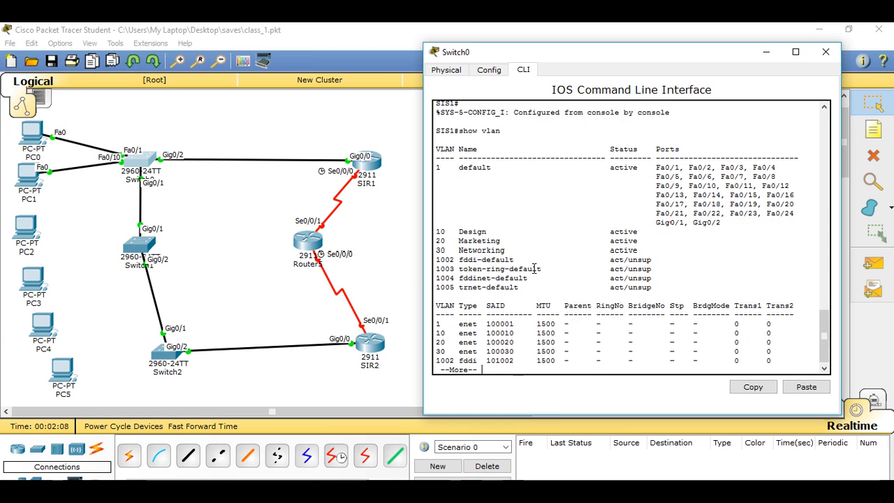
{"action": "key", "text": "space"}
{"action": "key", "text": "Return"}
{"action": "key", "text": "Return"}
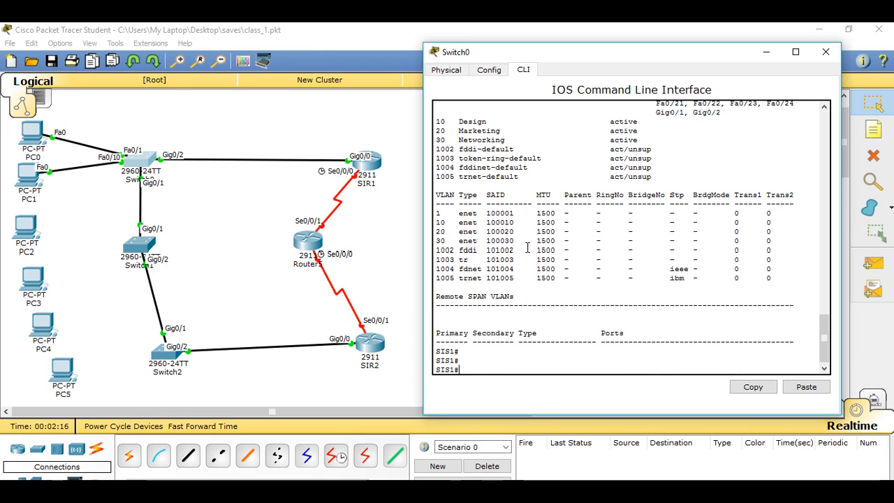
Step: Re-enter global configuration mode and set interface g0/2 to trunk mode with switchport mode trunk
{"action": "type", "text": "conf t"}
{"action": "key", "text": "Return"}
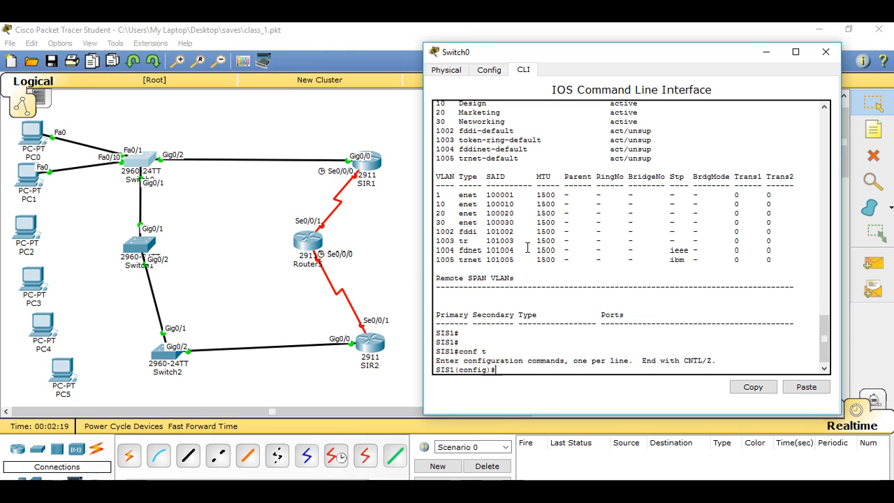
{"action": "type", "text": "int g0/2"}
{"action": "key", "text": "Return"}
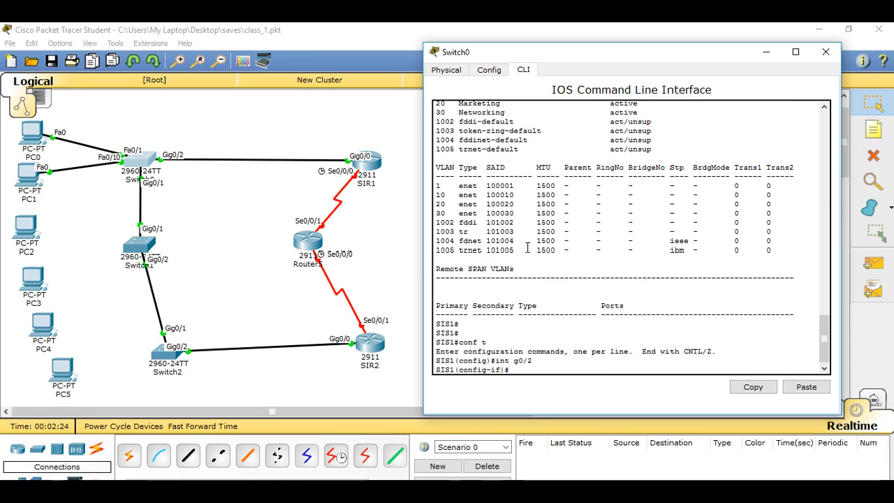
{"action": "type", "text": "switchport mode trunk"}
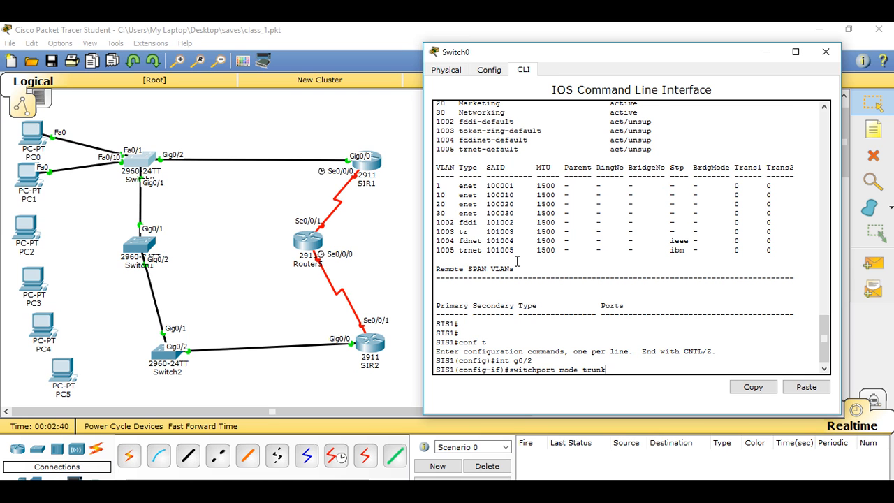
{"action": "key", "text": "Return"}
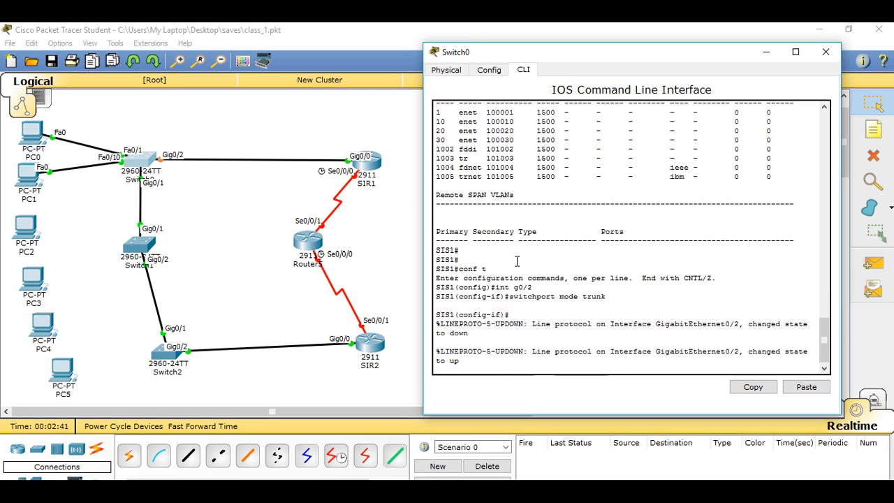
Step: Allow VLANs 1,10,20,30 on the g0/2 trunk
{"action": "key", "text": "Return"}
{"action": "type", "text": "swit"}
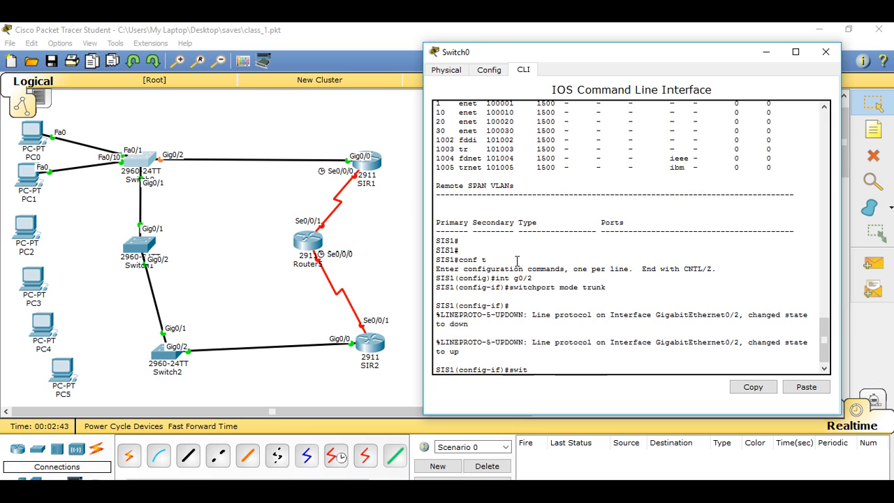
{"action": "type", "text": "chport trunk allowed"}
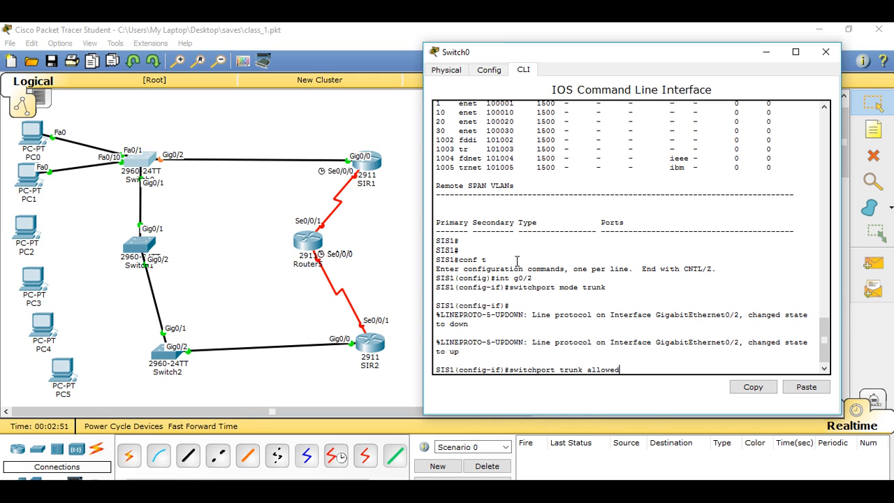
{"action": "type", "text": " vlan "}
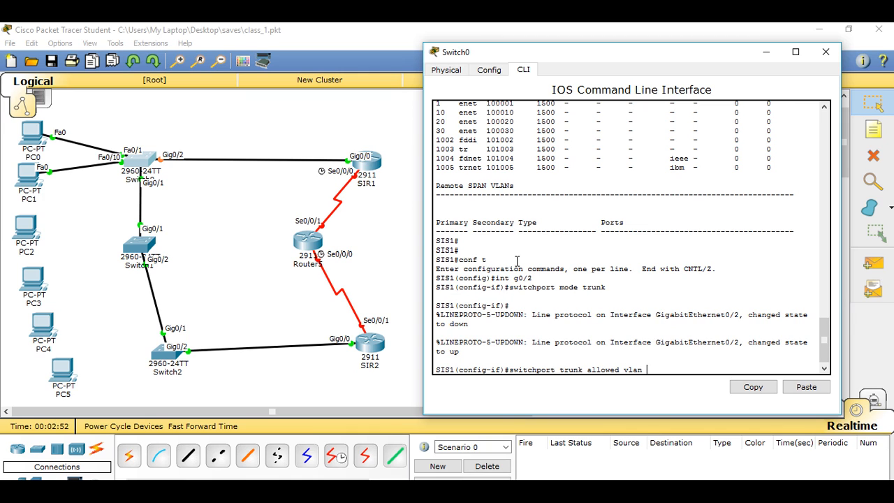
{"action": "type", "text": "1,10,20,30"}
{"action": "key", "text": "Return"}
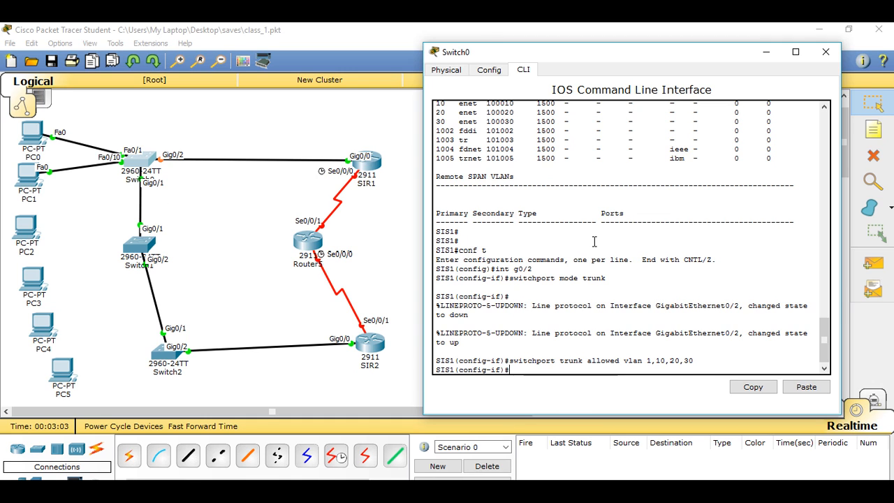
Step: Set interface g0/1 to trunk mode with switchport mode trunk
{"action": "key", "text": "Up"}
{"action": "key", "text": "Up"}
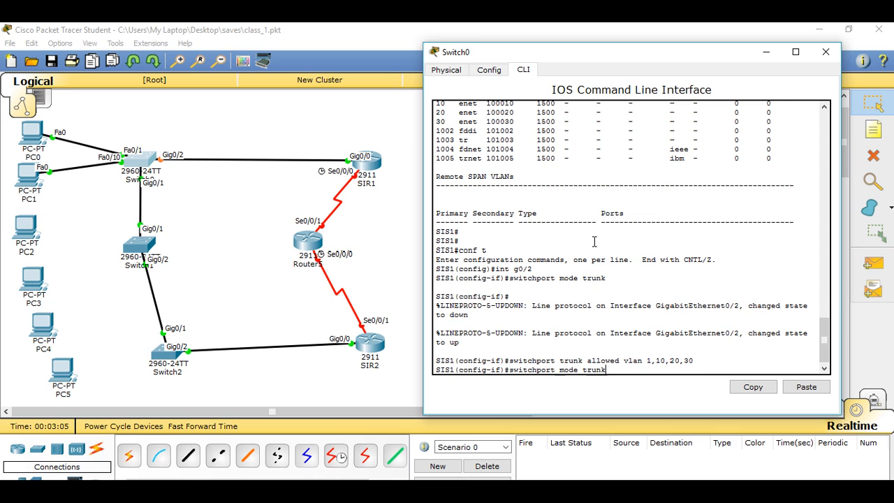
{"action": "key", "text": "Up"}
{"action": "key", "text": "BackSpace"}
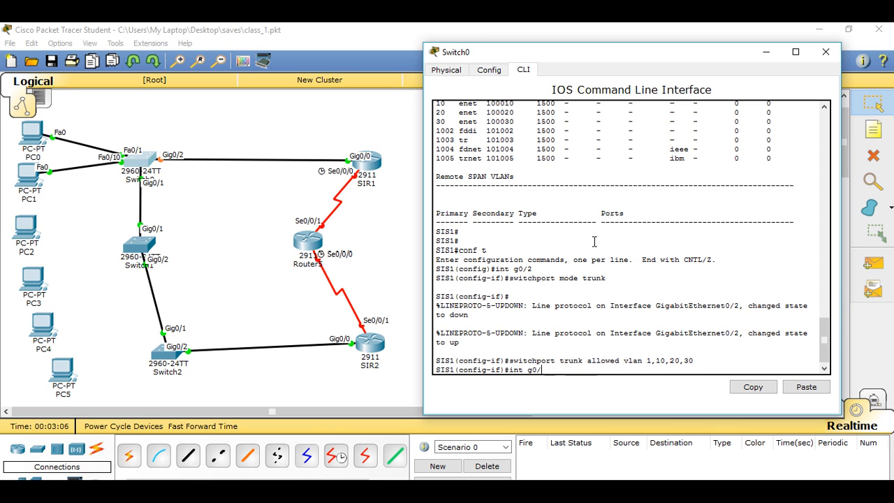
{"action": "type", "text": "1"}
{"action": "key", "text": "Return"}
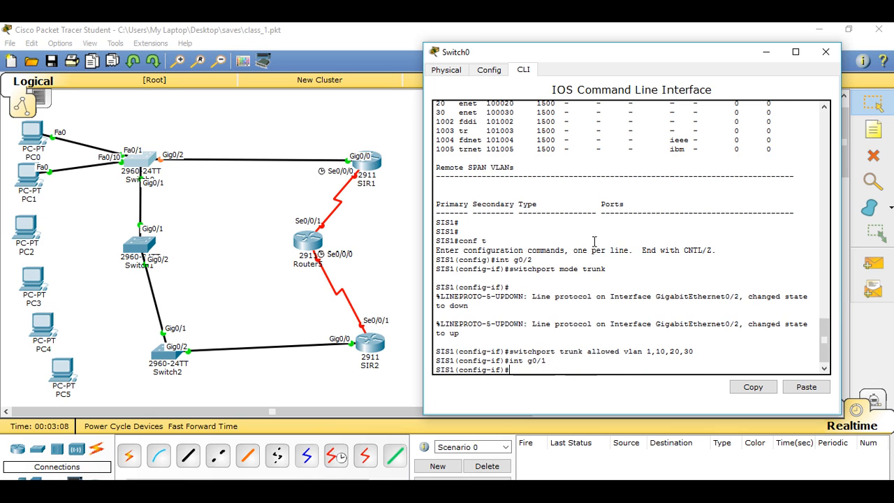
{"action": "key", "text": "Up"}
{"action": "key", "text": "Up"}
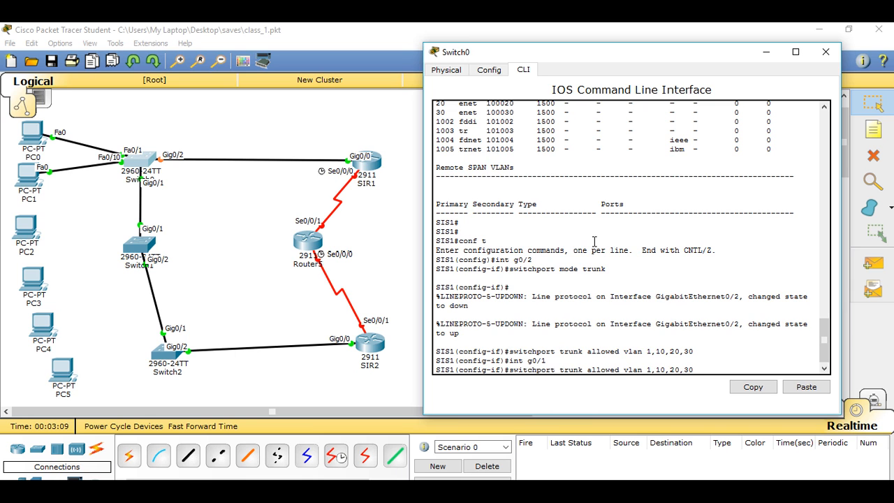
{"action": "key", "text": "Up"}
{"action": "key", "text": "Return"}
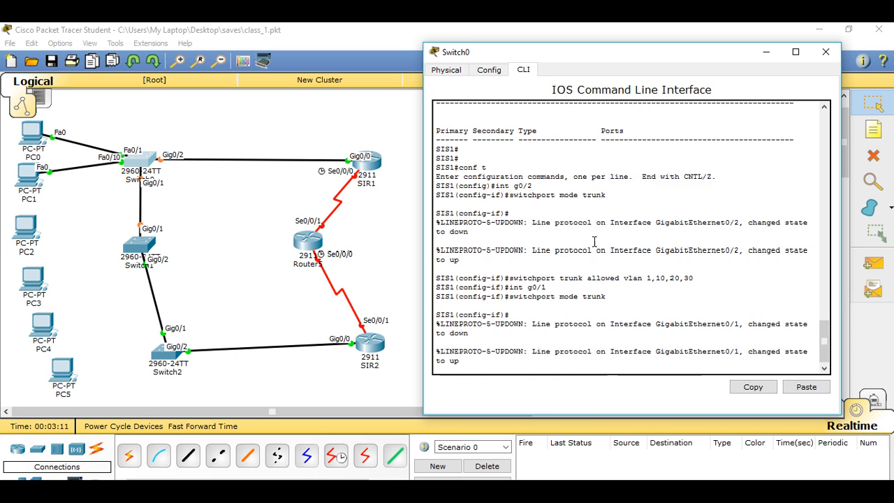
Step: Allow VLANs 1,10,20,30 on the g0/1 trunk
{"action": "key", "text": "Up"}
{"action": "key", "text": "Up"}
{"action": "key", "text": "Up"}
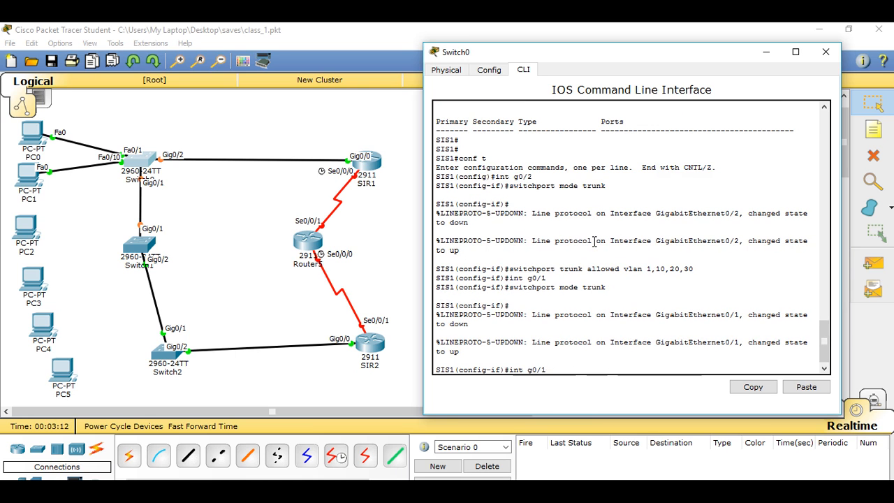
{"action": "key", "text": "Return"}
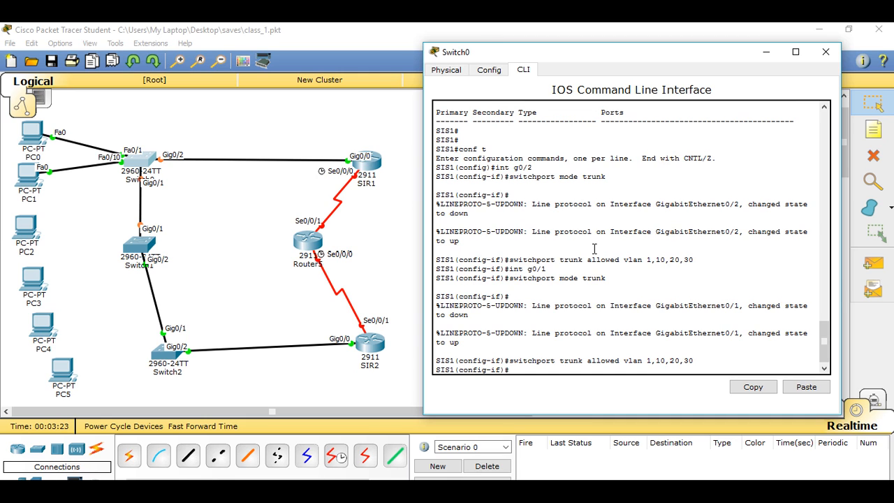
Step: Assign IP address 200.168.1.11 with mask 255.255.255.0 to the VLAN 1 interface
{"action": "type", "text": "if)#INT VL"}
{"action": "key", "text": "BackSpace"}
{"action": "type", "text": "vlan 1"}
{"action": "key", "text": "Return"}
{"action": "type", "text": "i"}
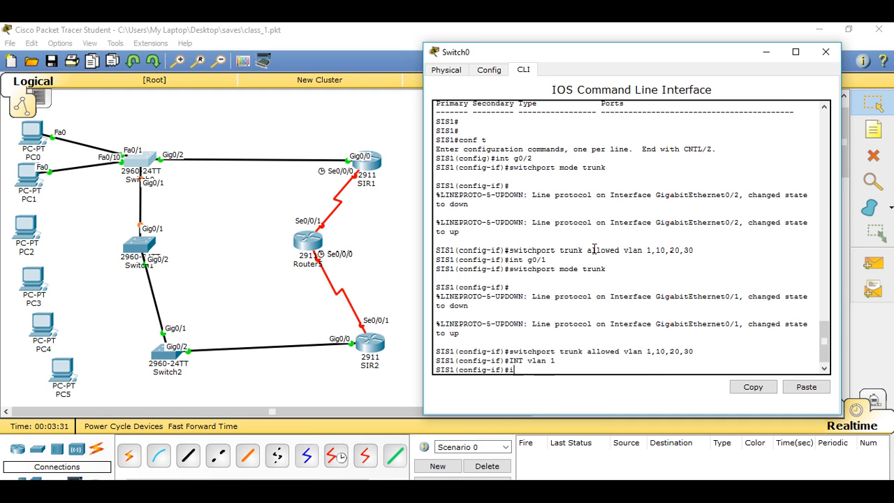
{"action": "type", "text": "p address 200.168.1.11"}
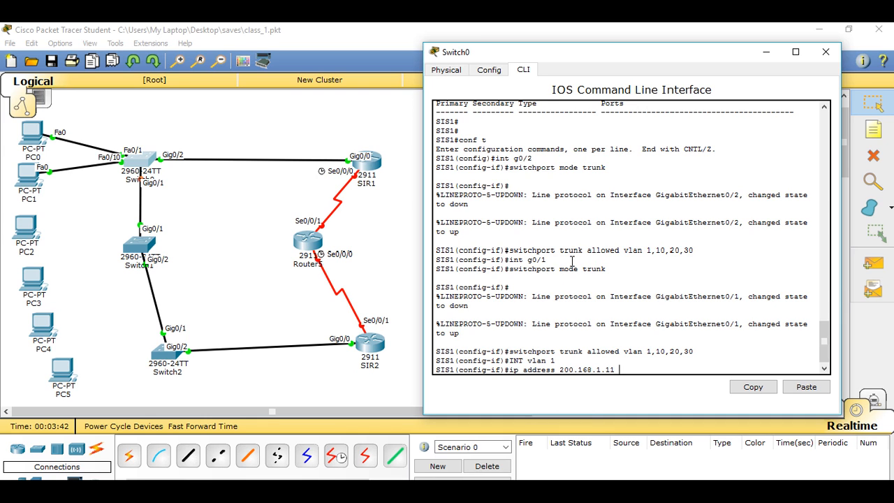
{"action": "type", "text": "255.255.255.0"}
{"action": "key", "text": "Return"}
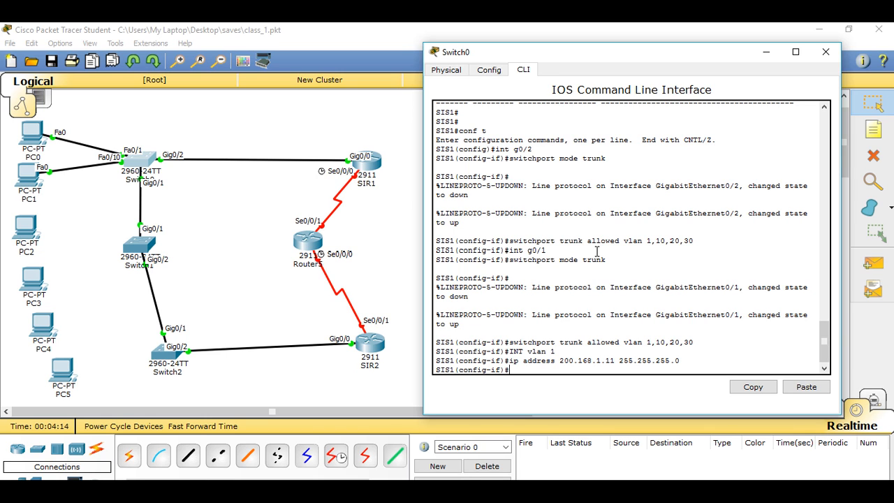
Step: Set the switch's default gateway to 200.168.1.1 with ip default-gateway
{"action": "type", "text": "ip de"}
{"action": "type", "text": "ault-"}
{"action": "key", "text": "BackSpace"}
{"action": "key", "text": "BackSpace"}
{"action": "key", "text": "BackSpace"}
{"action": "key", "text": "BackSpace"}
{"action": "key", "text": "BackSpace"}
{"action": "type", "text": "fault-gateway "}
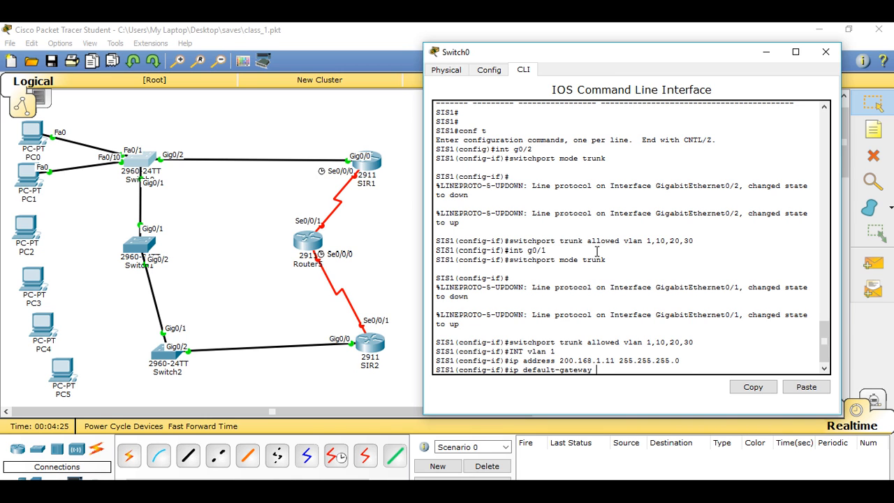
{"action": "type", "text": "200.168.1.1"}
{"action": "key", "text": "Return"}
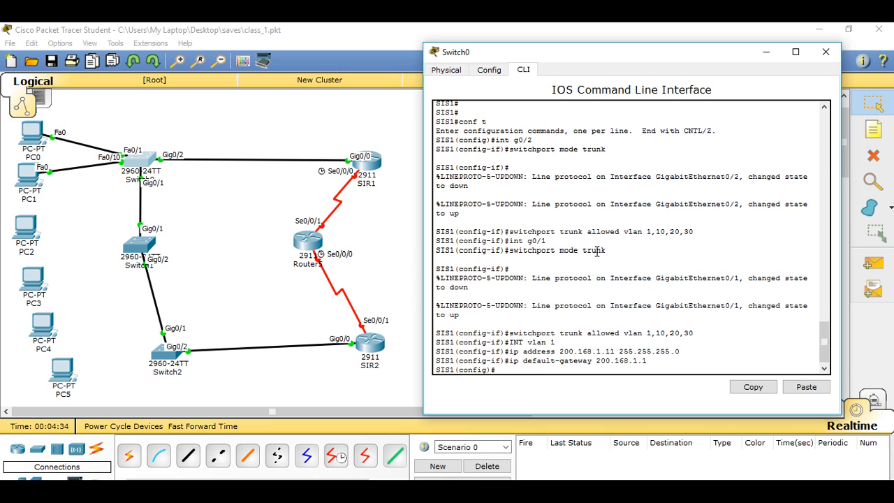
Step: Put interface f0/1 in access mode and assign it to VLAN 1
{"action": "type", "text": "int f0/1"}
{"action": "key", "text": "Return"}
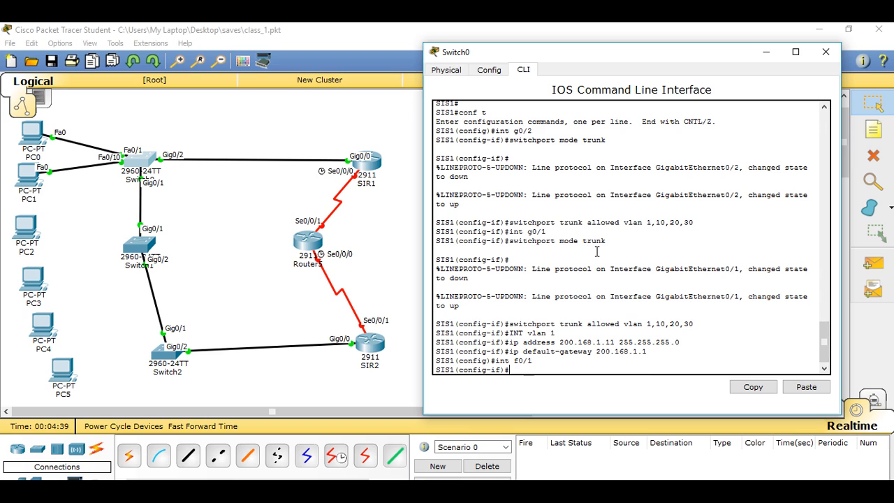
{"action": "type", "text": "switchport mode access"}
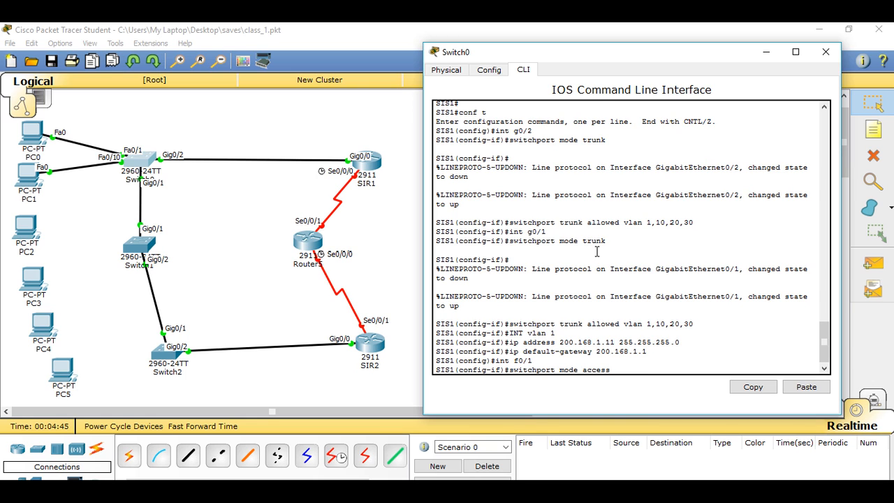
{"action": "key", "text": "Return"}
{"action": "type", "text": "sw"}
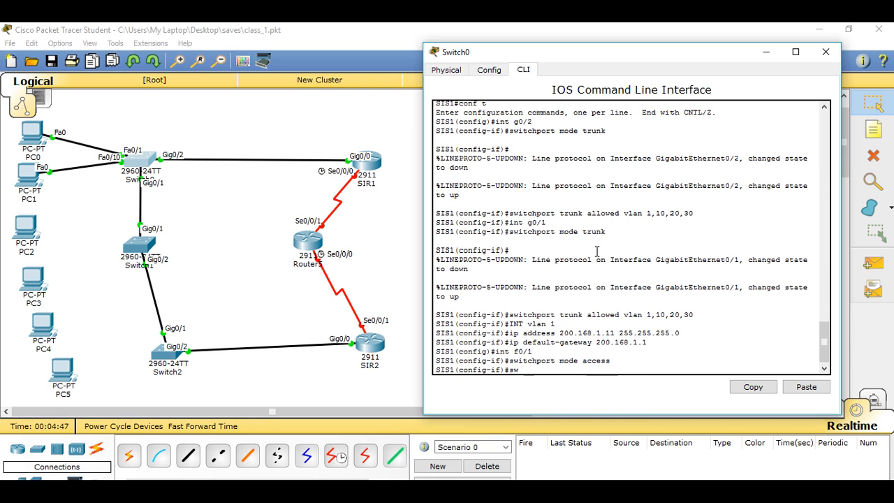
{"action": "type", "text": "itchport access vlan 1"}
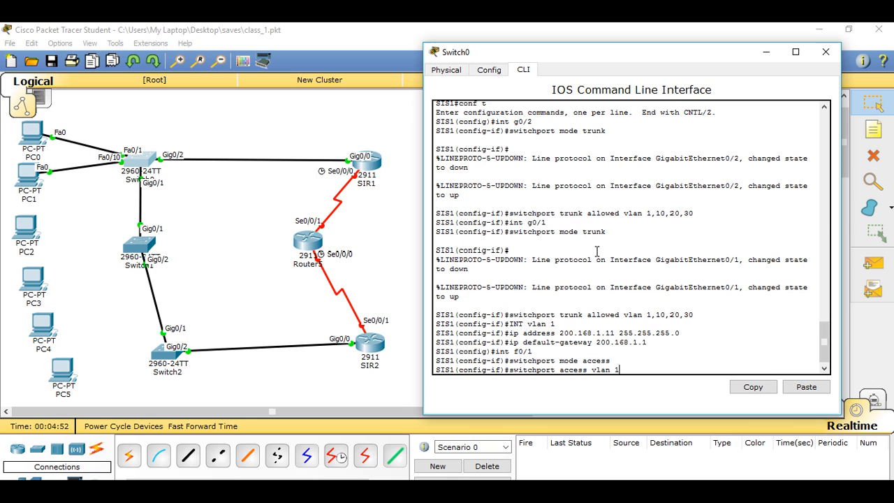
{"action": "key", "text": "Return"}
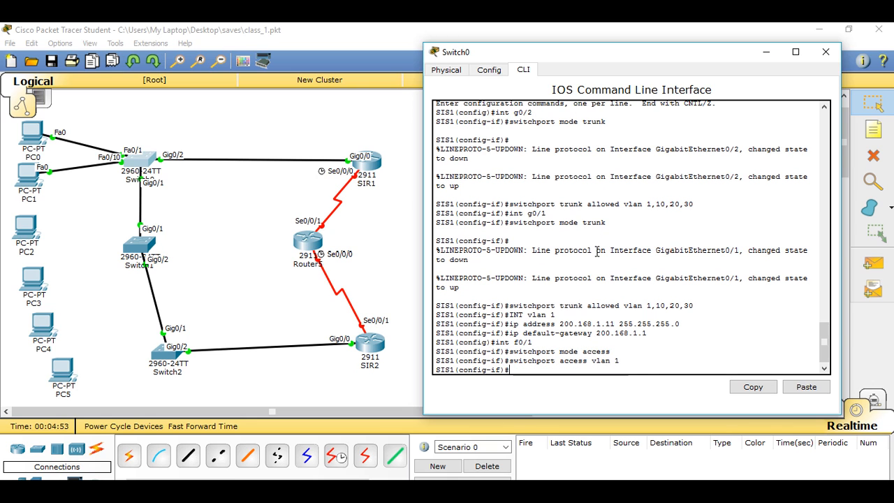
Step: Put interface f0/10 in access mode and assign it to VLAN 10
{"action": "key", "text": "Up"}
{"action": "key", "text": "Up"}
{"action": "key", "text": "Up"}
{"action": "type", "text": "0"}
{"action": "key", "text": "Return"}
{"action": "key", "text": "Up"}
{"action": "key", "text": "Up"}
{"action": "key", "text": "Up"}
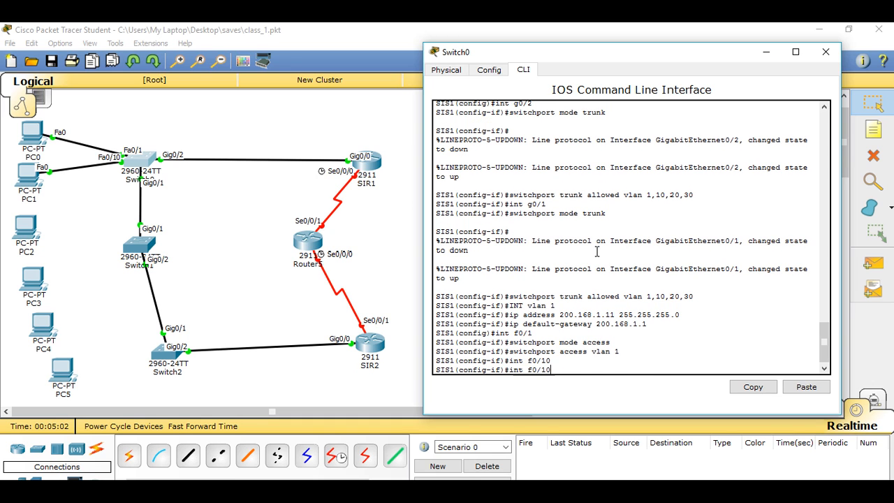
{"action": "key", "text": "Return"}
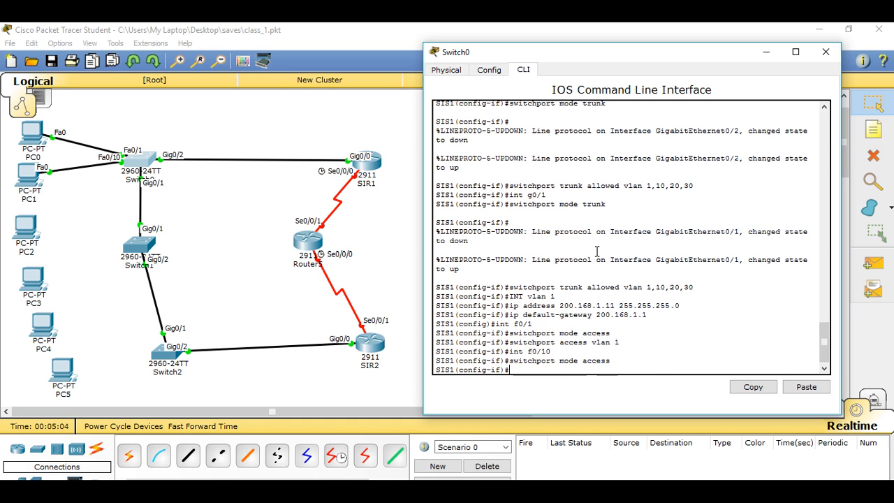
{"action": "key", "text": "Up"}
{"action": "key", "text": "Up"}
{"action": "key", "text": "Up"}
{"action": "key", "text": "Return"}
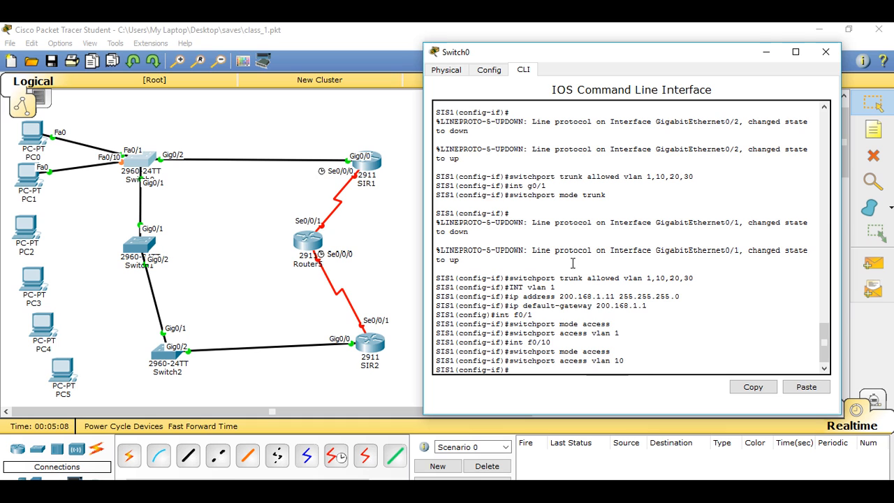
Step: Leave configuration mode, save the configuration with copy run start, and close the Switch0 window
{"action": "key", "text": "ctrl+z"}
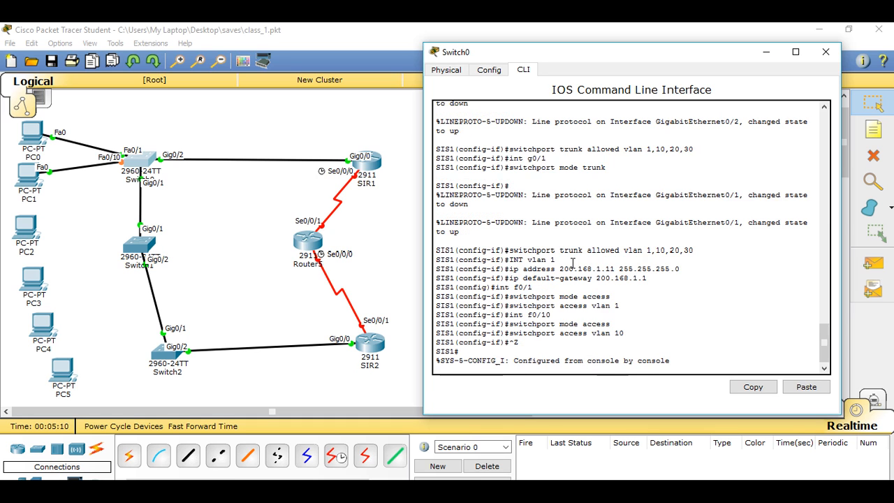
{"action": "key", "text": "Return"}
{"action": "type", "text": "c"}
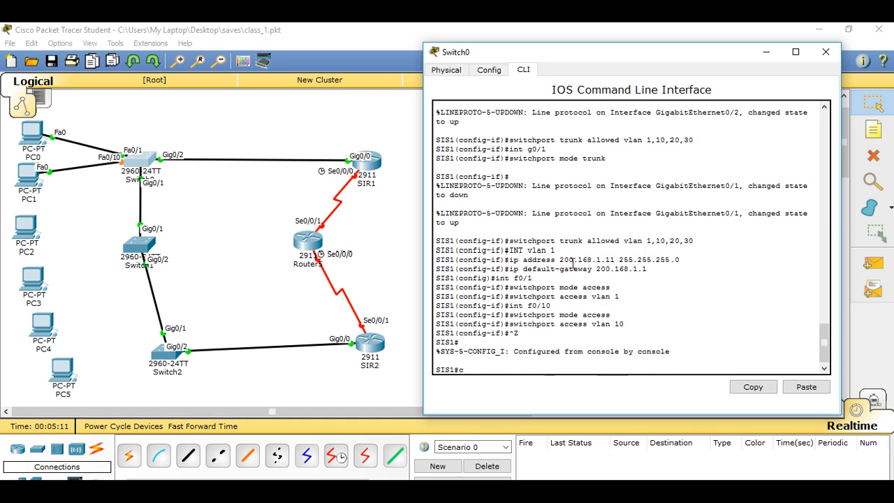
{"action": "type", "text": "opy run start"}
{"action": "key", "text": "Return"}
{"action": "key", "text": "Return"}
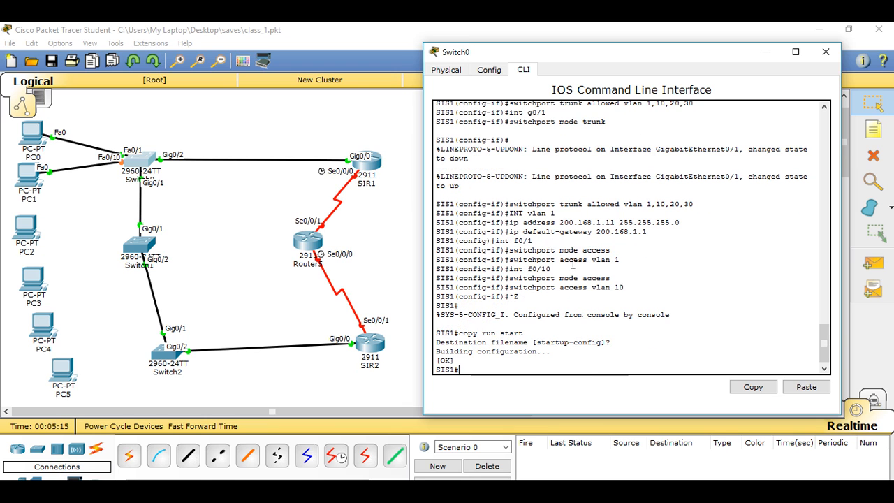
{"action": "left_click", "coordinate": [828, 55]}
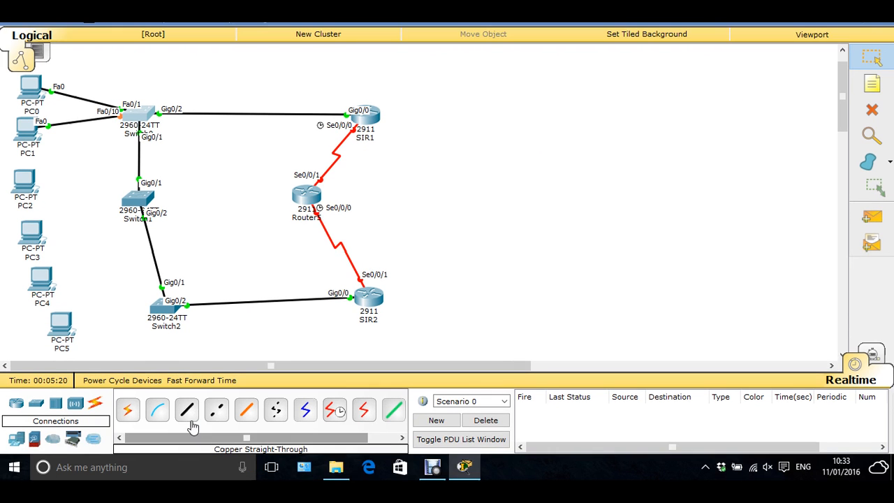
Step: Connect PC2's FastEthernet0 to FastEthernet0/1 on Switch1 with a copper straight-through cable
{"action": "left_click", "coordinate": [187, 428]}
{"action": "left_click", "coordinate": [24, 183]}
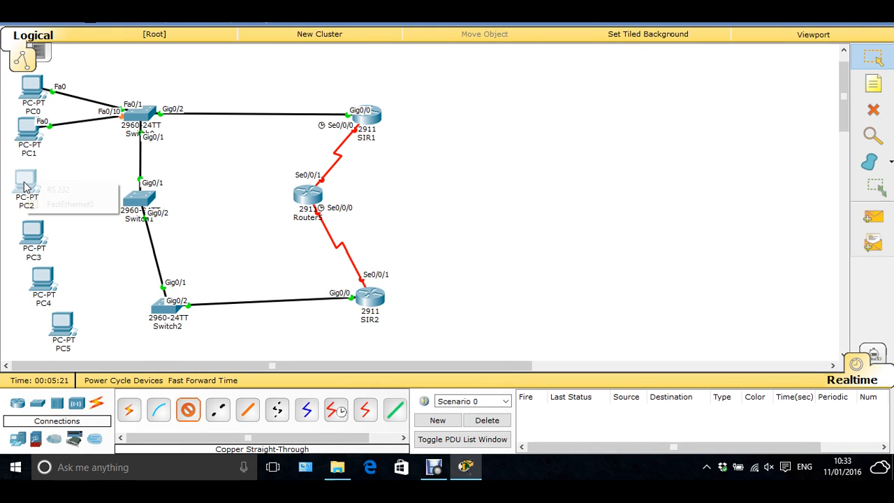
{"action": "left_click", "coordinate": [70, 204]}
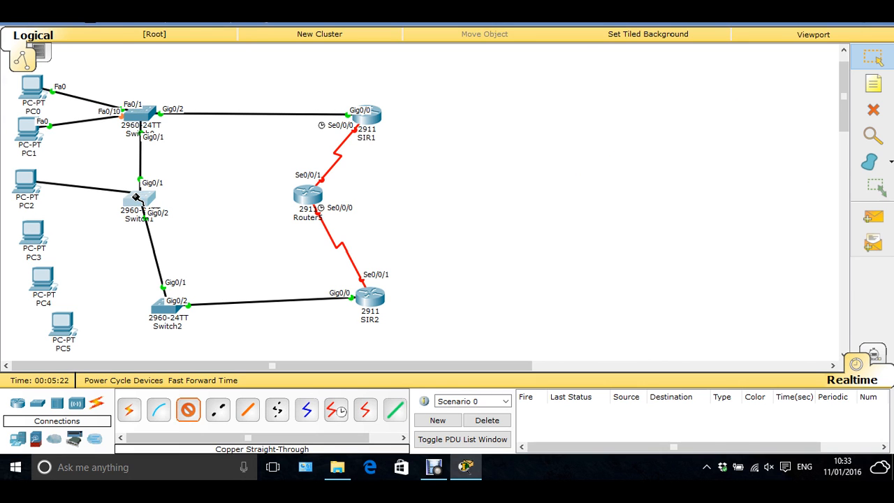
{"action": "left_click", "coordinate": [136, 199]}
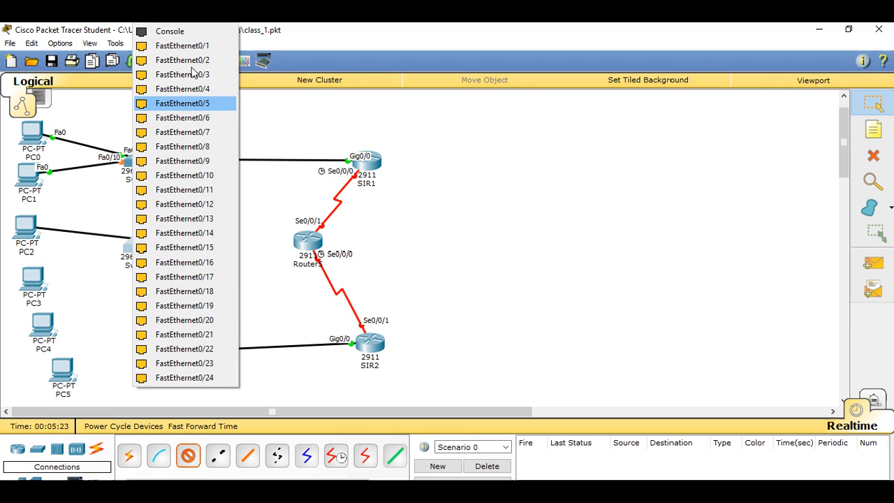
{"action": "left_click", "coordinate": [181, 45]}
Step: Connect PC3's FastEthernet0 to FastEthernet0/10 on Switch1 with a copper straight-through cable
{"action": "left_click", "coordinate": [188, 410]}
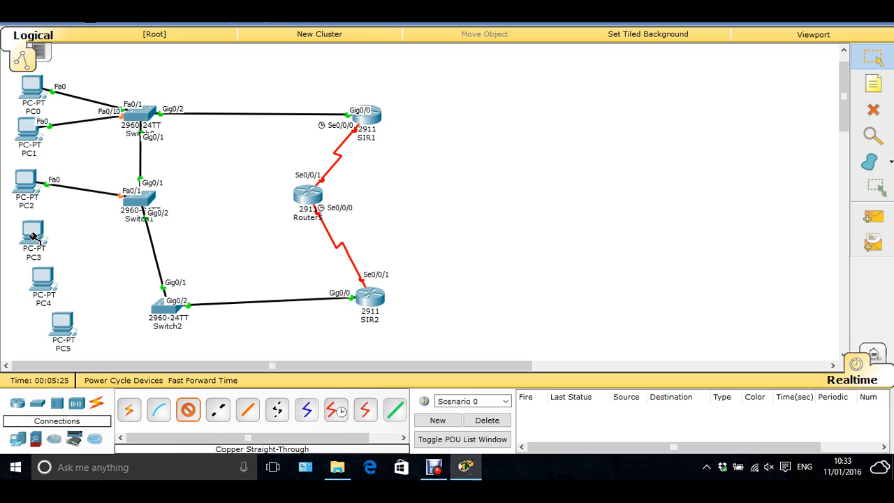
{"action": "left_click", "coordinate": [33, 236]}
{"action": "left_click", "coordinate": [137, 200]}
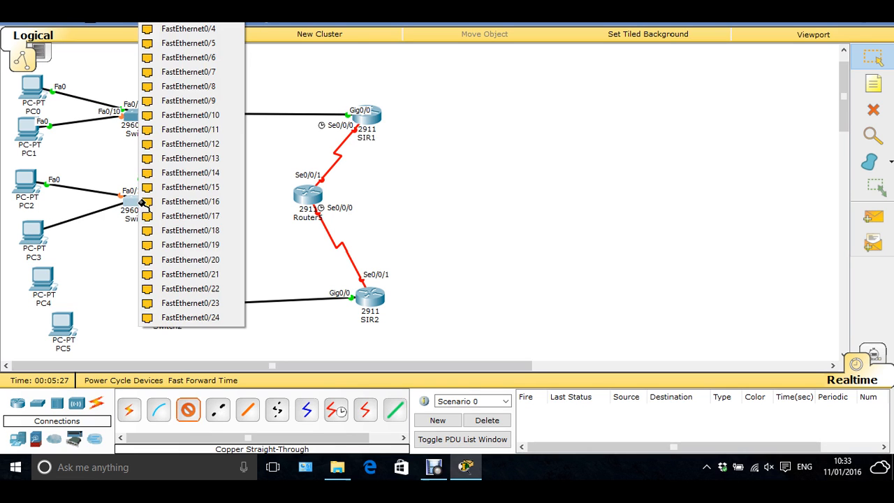
{"action": "left_click", "coordinate": [206, 130]}
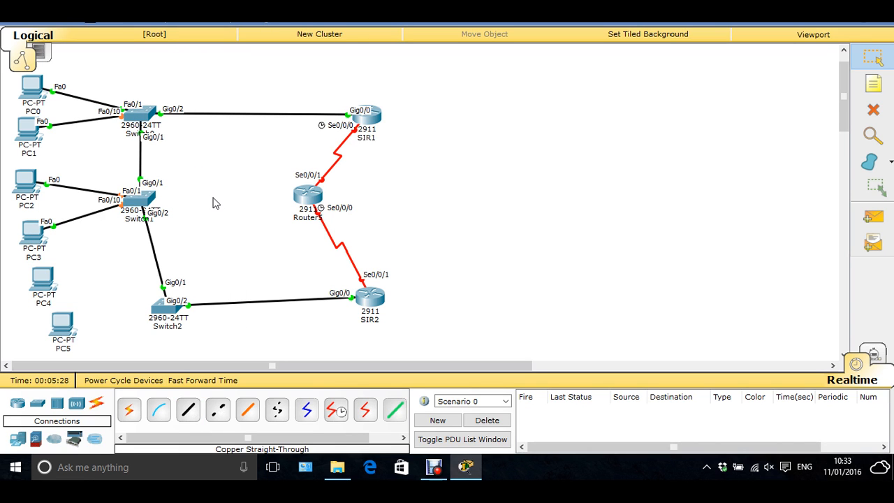
Step: Open Switch1's command line and enter global configuration mode with en and conf t
{"action": "left_click", "coordinate": [144, 201]}
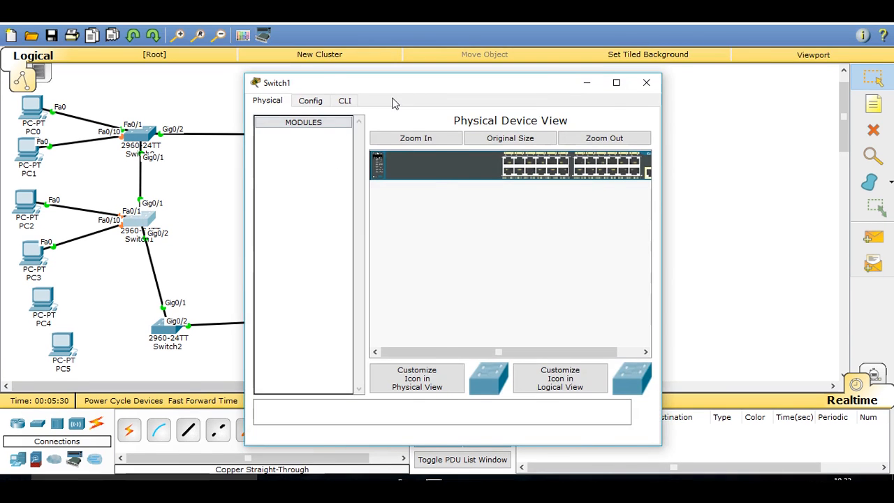
{"action": "left_click_drag", "start_coordinate": [433, 87], "coordinate": [585, 28]}
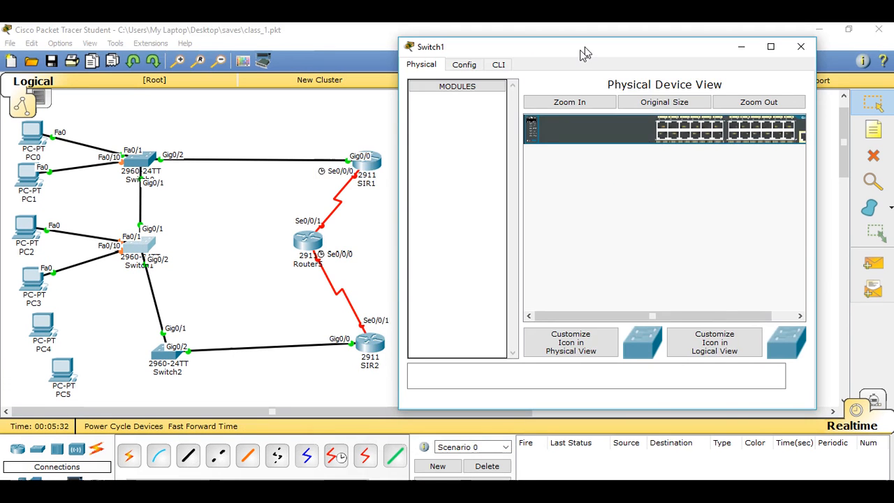
{"action": "left_click", "coordinate": [498, 64]}
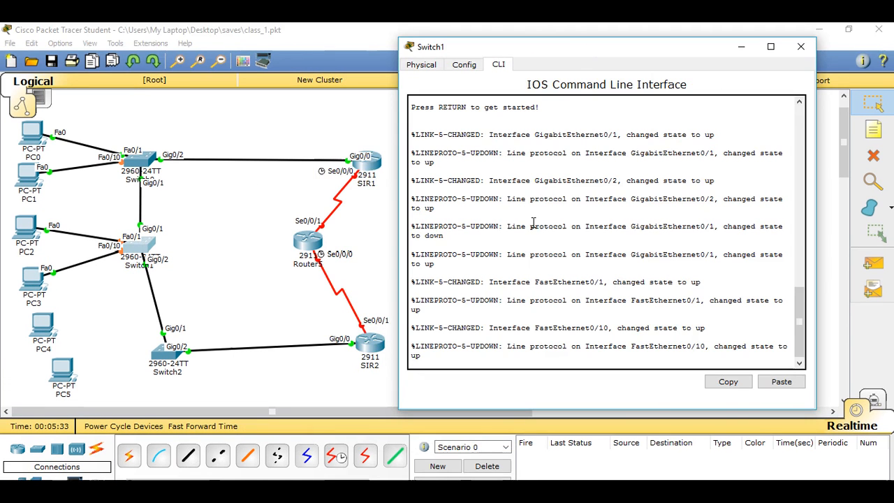
{"action": "key", "text": "Return"}
{"action": "type", "text": "en"}
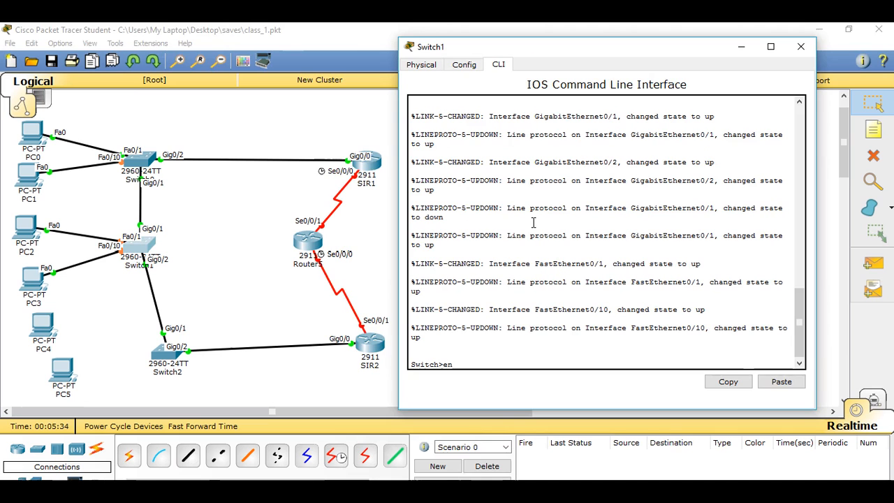
{"action": "key", "text": "Return"}
{"action": "type", "text": "conf "}
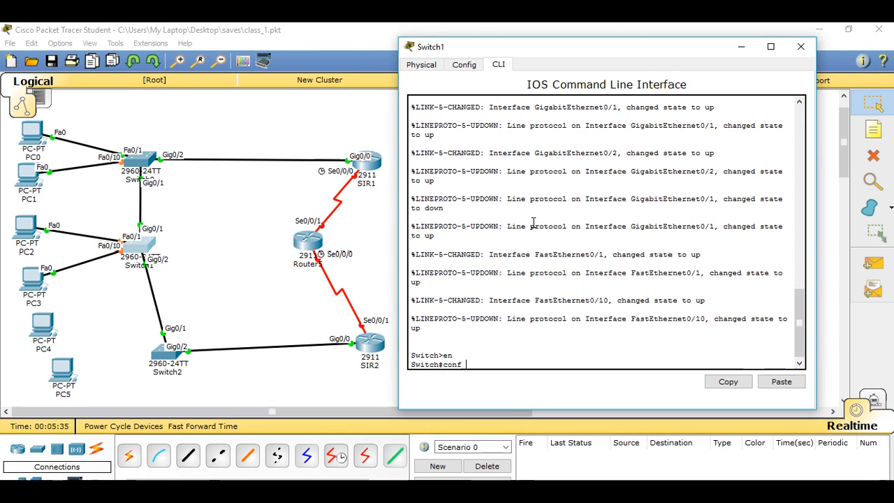
{"action": "type", "text": "t"}
{"action": "key", "text": "Return"}
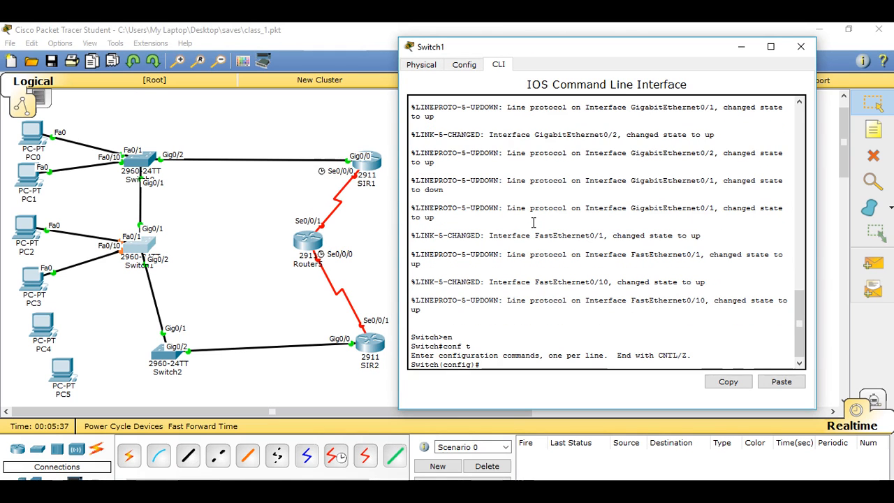
Step: Set the hostname of Switch1 to SIS2
{"action": "type", "text": "host "}
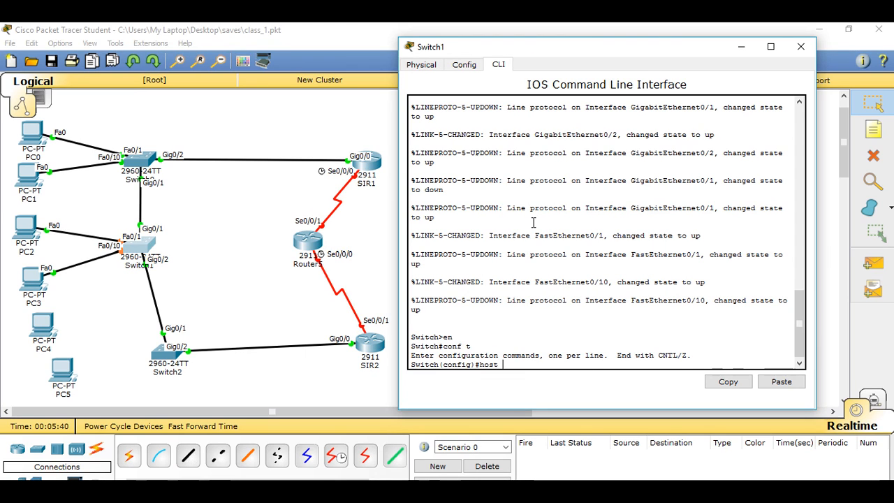
{"action": "type", "text": "SIS2"}
{"action": "key", "text": "Return"}
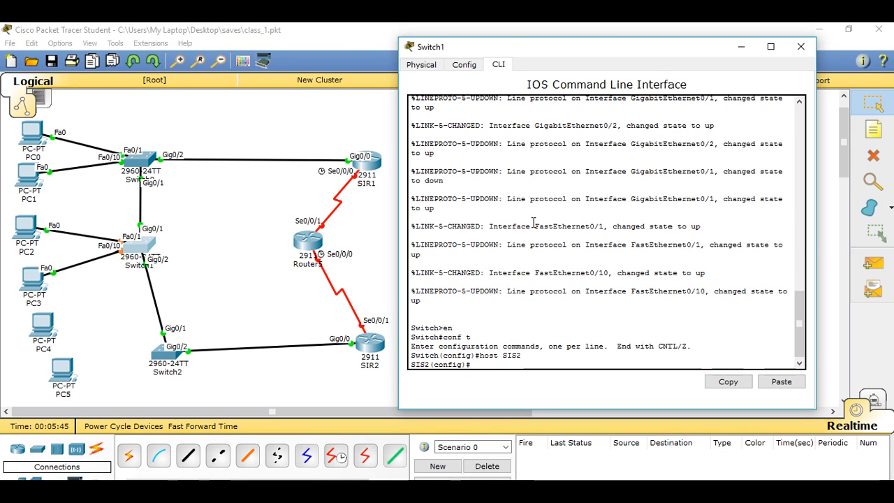
Step: Create VLAN 10 on SIS2 and name it Design
{"action": "type", "text": "vlan  10"}
{"action": "key", "text": "Return"}
{"action": "type", "text": "nam"}
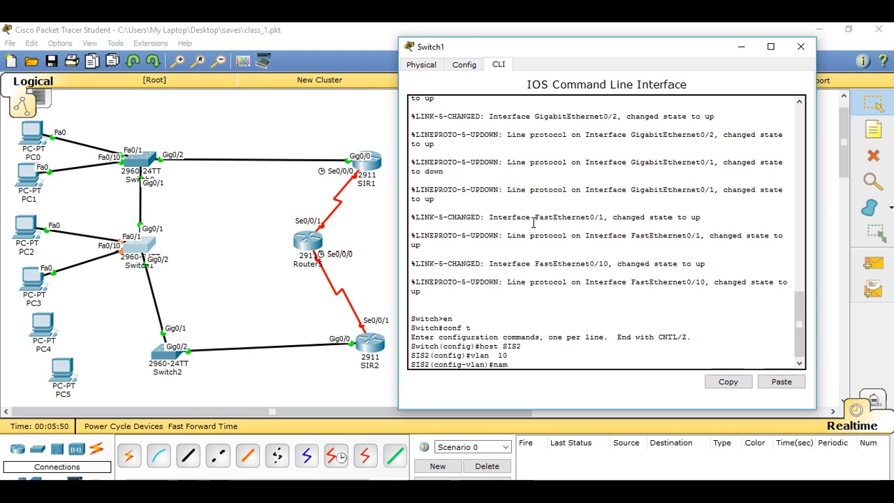
{"action": "type", "text": "e Design"}
{"action": "key", "text": "Return"}
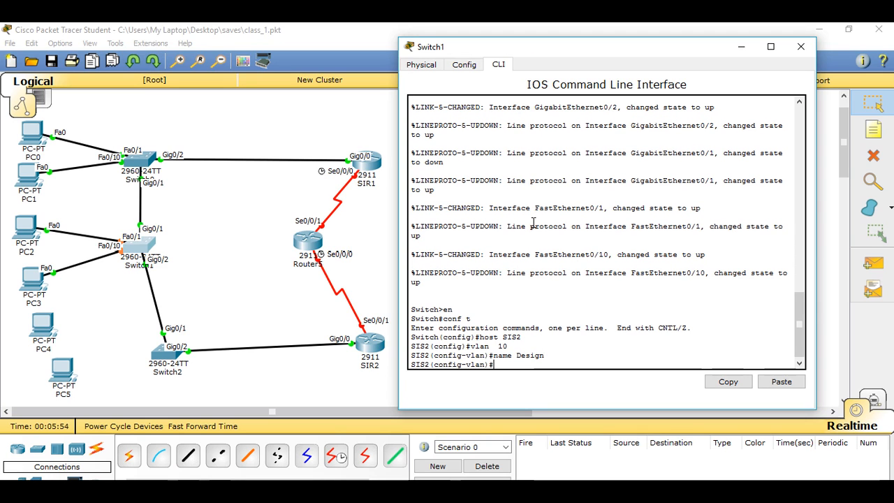
Step: Create VLAN 20 on SIS2 and name it Marketing
{"action": "type", "text": "vlan 20"}
{"action": "key", "text": "Return"}
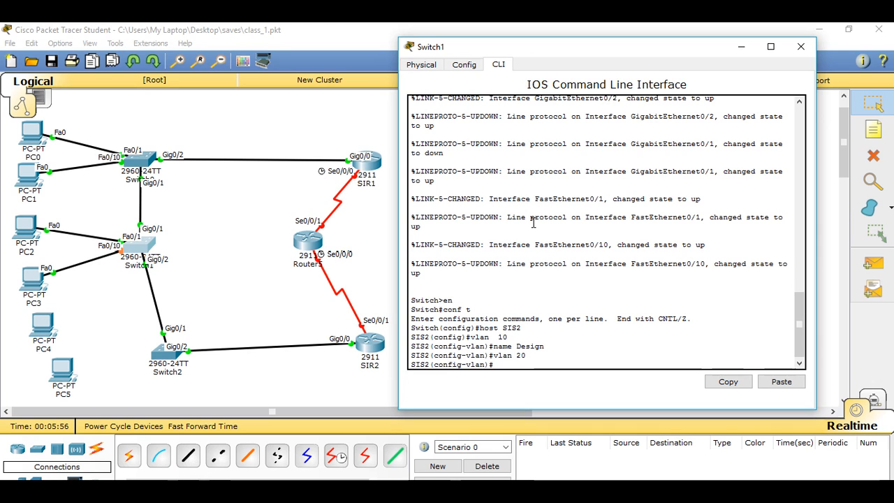
{"action": "type", "text": "name Mare"}
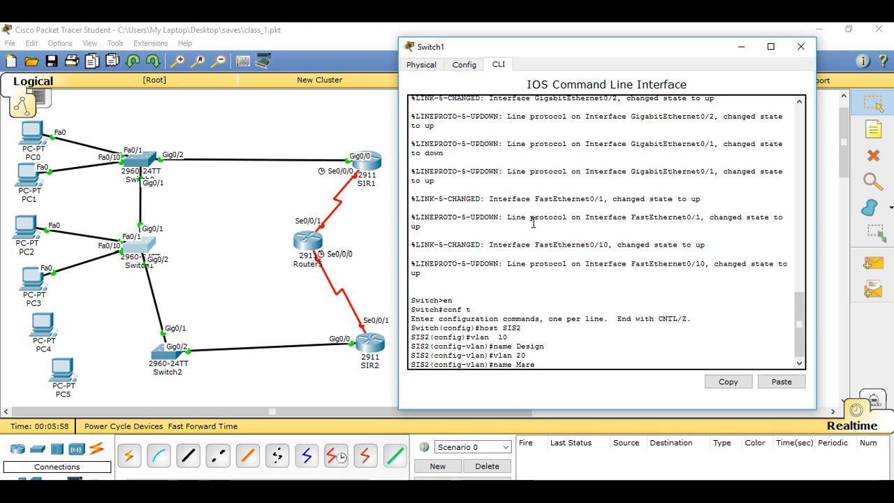
{"action": "key", "text": "BackSpace"}
{"action": "type", "text": "keting"}
{"action": "key", "text": "Return"}
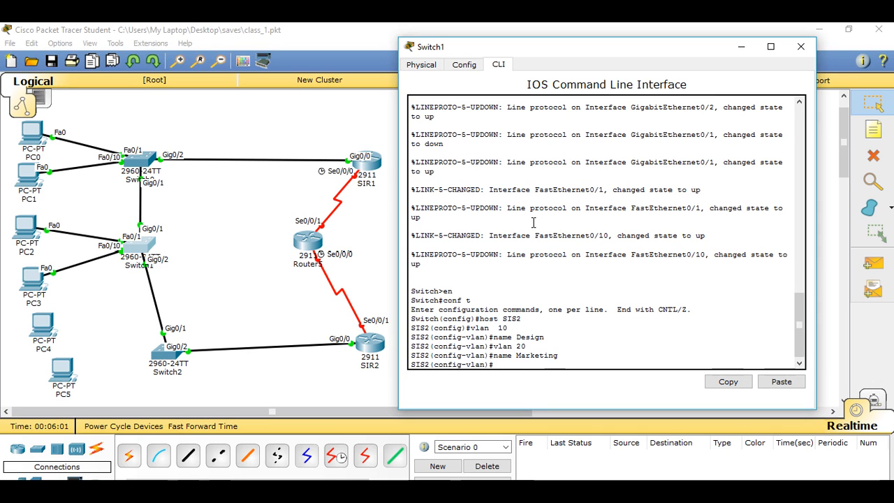
Step: Create VLAN 30 on SIS2, name it Networking, and exit VLAN configuration
{"action": "type", "text": "vlan 30"}
{"action": "key", "text": "Return"}
{"action": "type", "text": "name "}
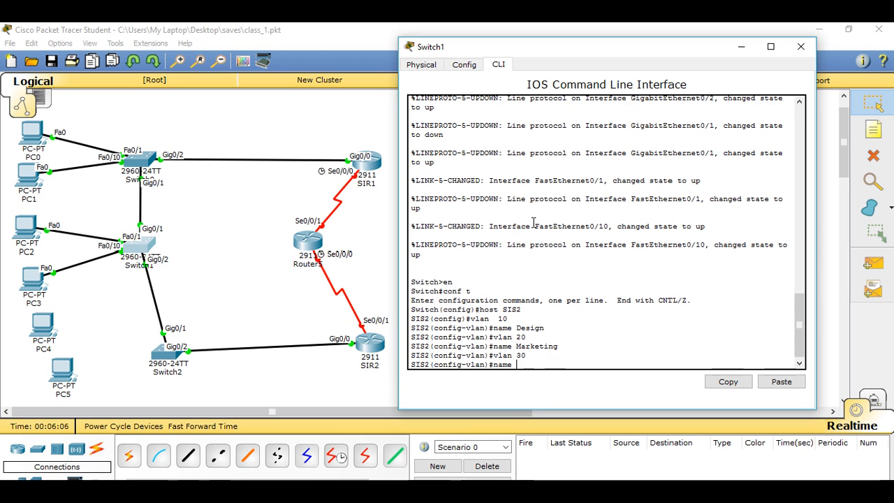
{"action": "type", "text": "NETWOORKING"}
{"action": "key", "text": "BackSpace"}
{"action": "key", "text": "BackSpace"}
{"action": "key", "text": "BackSpace"}
{"action": "key", "text": "BackSpace"}
{"action": "key", "text": "BackSpace"}
{"action": "key", "text": "BackSpace"}
{"action": "key", "text": "BackSpace"}
{"action": "key", "text": "BackSpace"}
{"action": "key", "text": "BackSpace"}
{"action": "key", "text": "BackSpace"}
{"action": "type", "text": "etworking"}
{"action": "key", "text": "Return"}
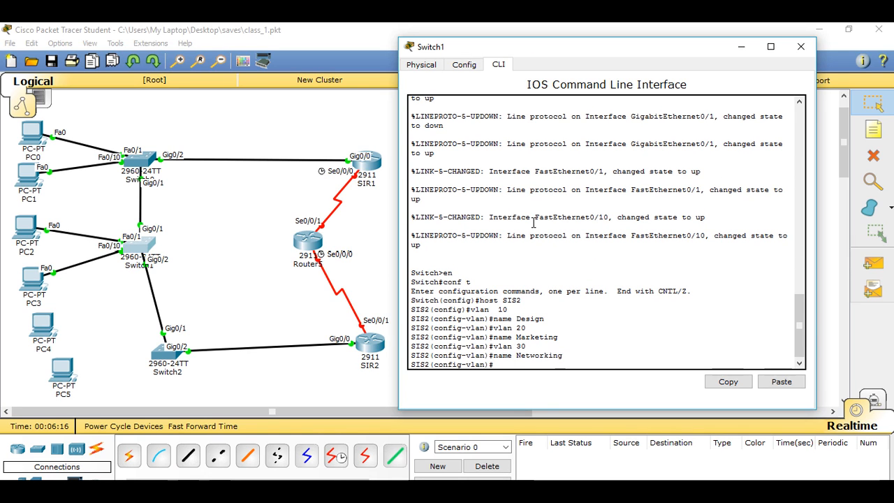
{"action": "type", "text": "exit"}
{"action": "key", "text": "Return"}
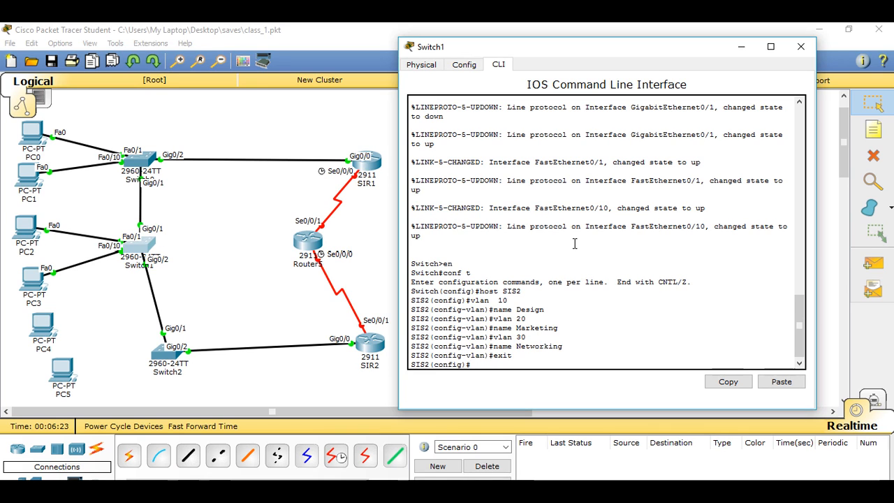
Step: Set interface g0/1 on SIS2 to trunk mode with switchport mode trunk
{"action": "type", "text": "int g0/1"}
{"action": "key", "text": "Return"}
{"action": "type", "text": "sw"}
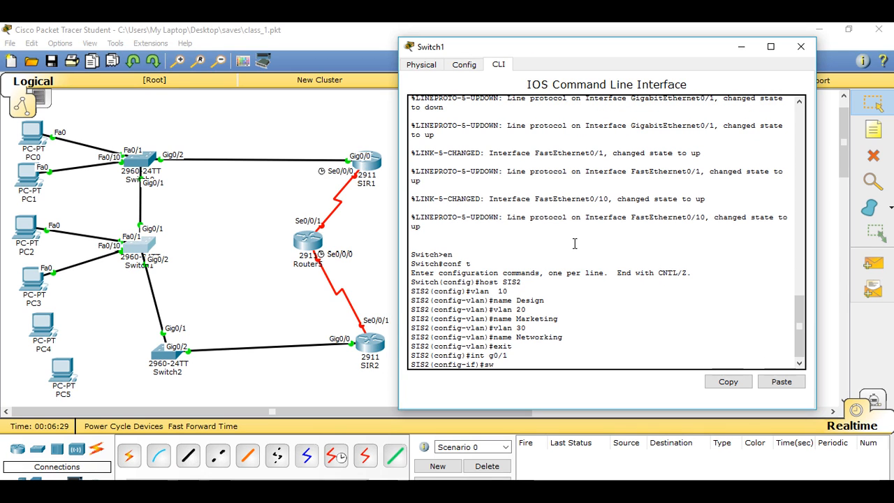
{"action": "type", "text": "itchport mode trunk"}
{"action": "key", "text": "Return"}
{"action": "key", "text": "Return"}
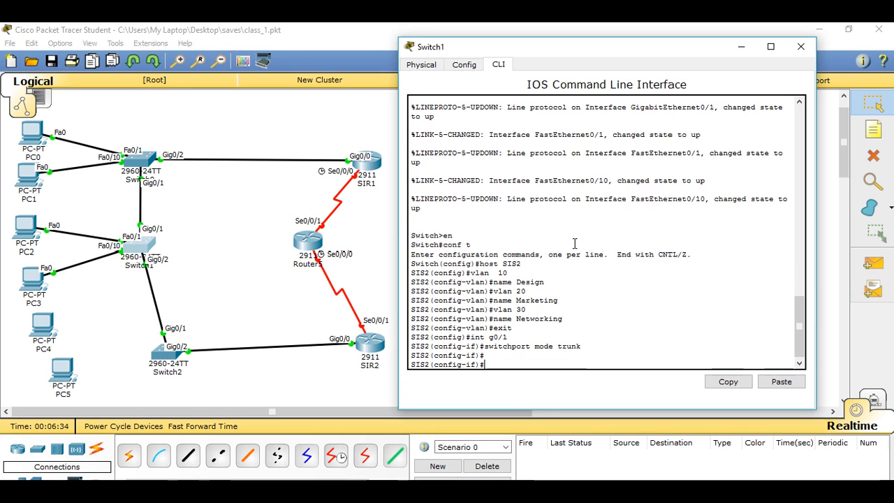
Step: Allow VLANs 1,10,20,30 on the g0/1 trunk
{"action": "type", "text": "switchport trunk all"}
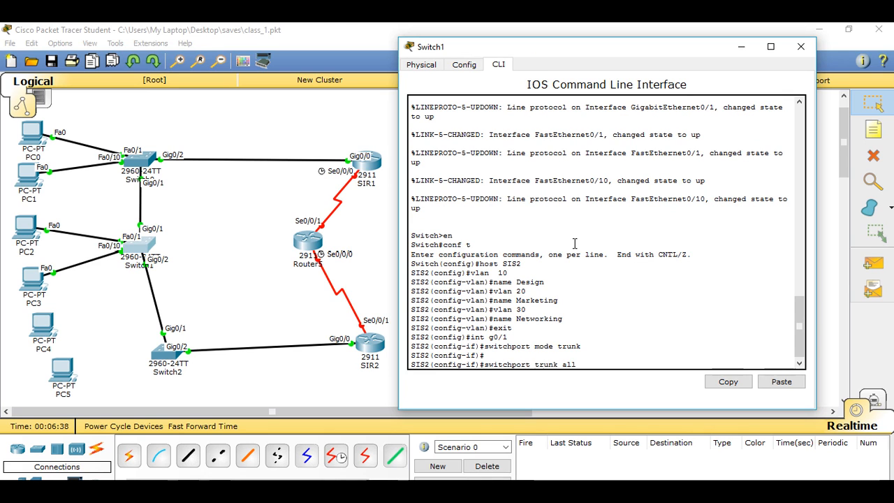
{"action": "type", "text": "owed vlan 1,10,20,30"}
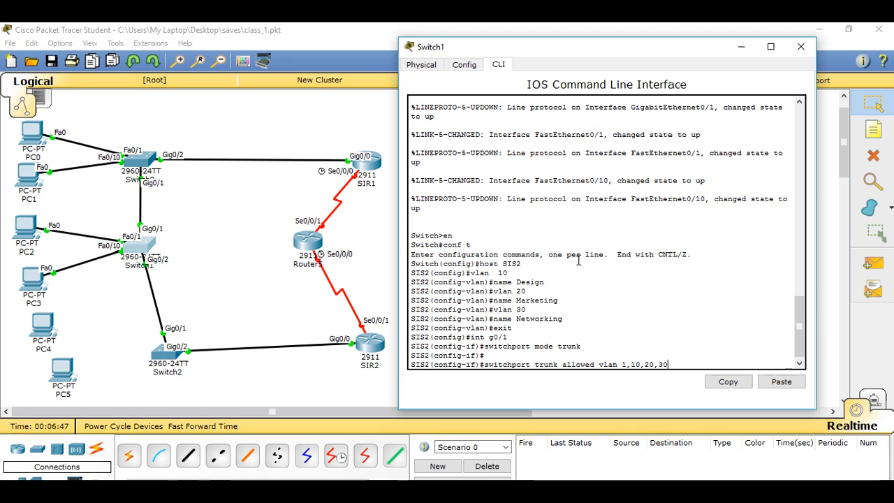
{"action": "key", "text": "Return"}
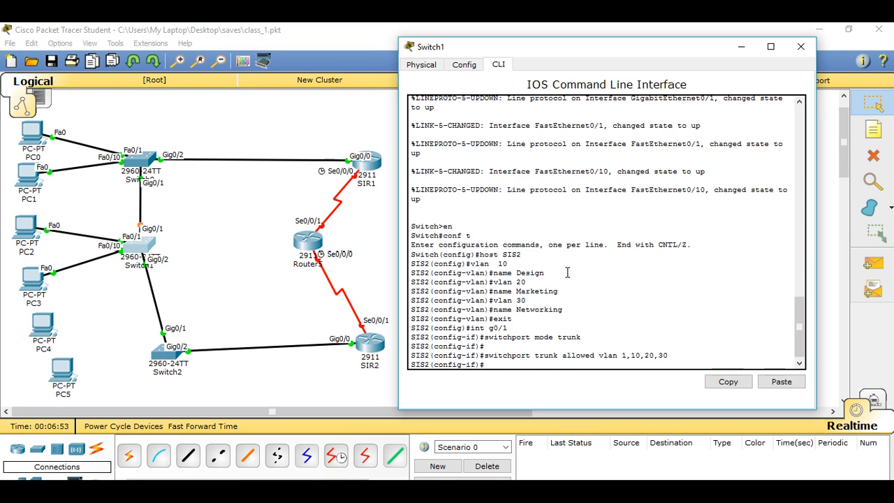
Step: Set interface g0/2 on SIS2 to trunk mode with switchport mode trunk
{"action": "key", "text": "Up"}
{"action": "key", "text": "Up"}
{"action": "key", "text": "Up"}
{"action": "key", "text": "BackSpace"}
{"action": "type", "text": "2"}
{"action": "key", "text": "Return"}
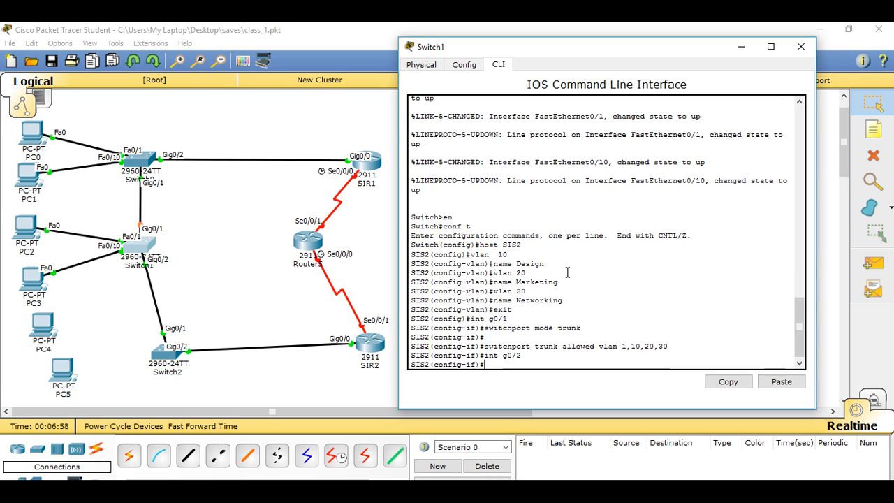
{"action": "key", "text": "Up"}
{"action": "key", "text": "Up"}
{"action": "key", "text": "Up"}
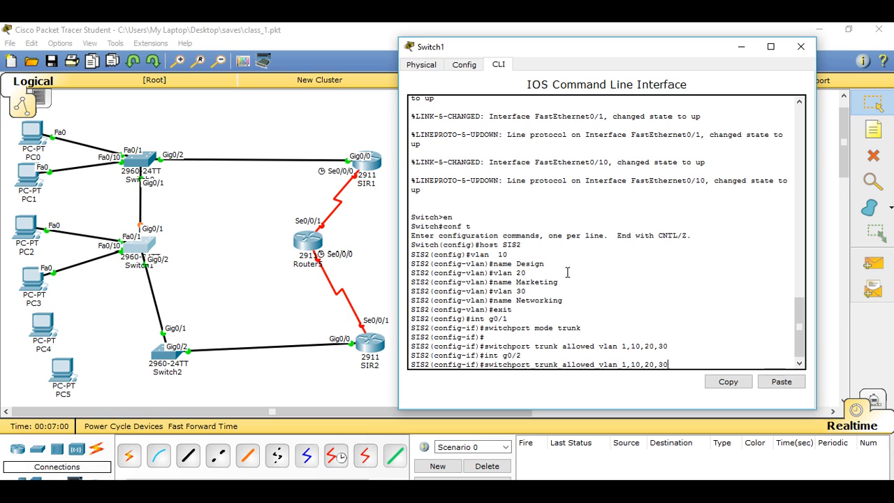
{"action": "key", "text": "Return"}
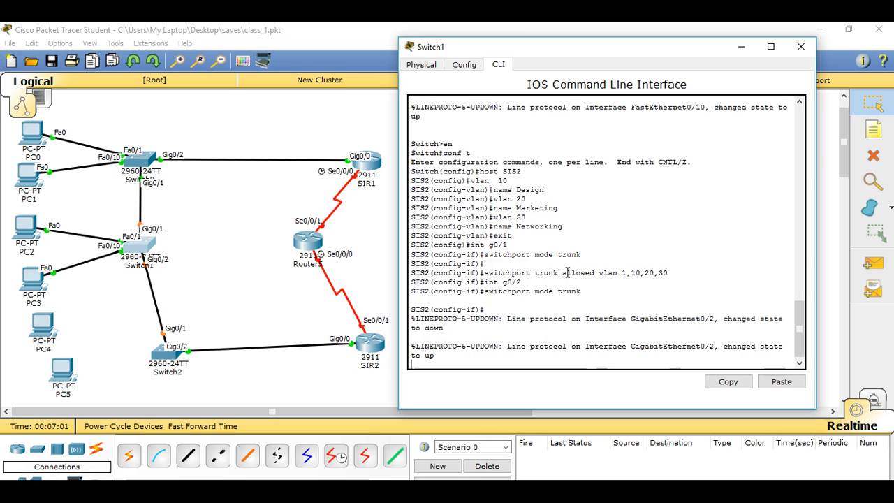
Step: Allow VLANs 1,10,20,30 on the g0/2 trunk
{"action": "key", "text": "Up"}
{"action": "key", "text": "Up"}
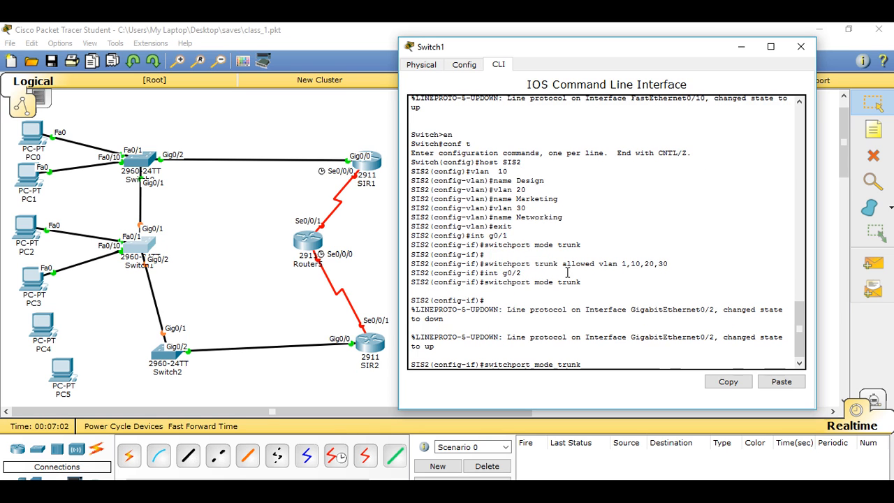
{"action": "key", "text": "Up"}
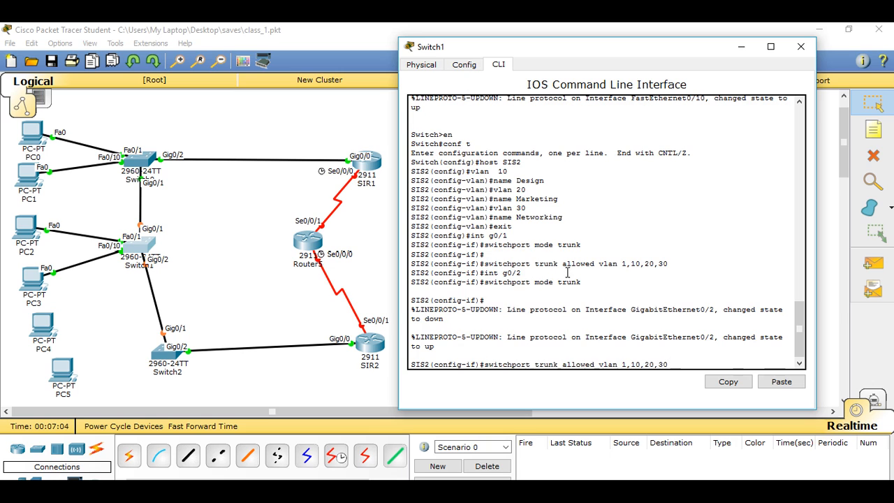
{"action": "key", "text": "Return"}
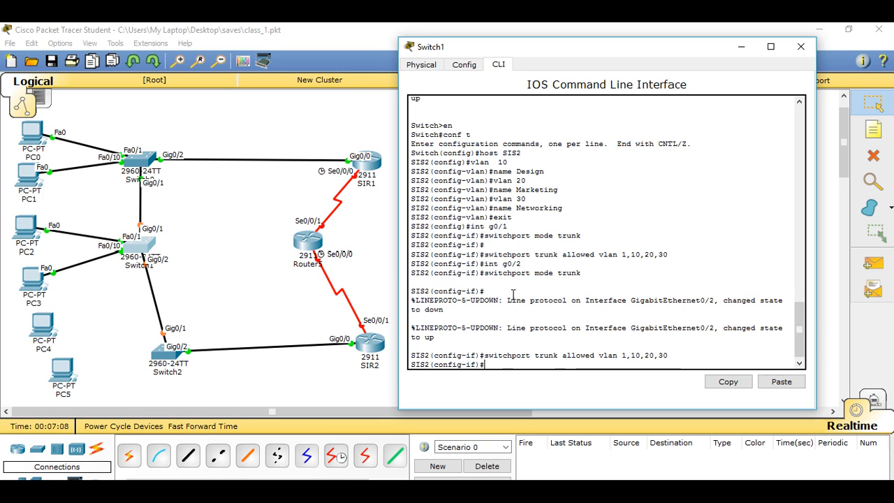
Step: Assign IP address 200.168.1.12 with mask 255.255.255.0 to the VLAN 1 interface on SIS2
{"action": "type", "text": "int vlan 1"}
{"action": "key", "text": "Return"}
{"action": "type", "text": "ip a"}
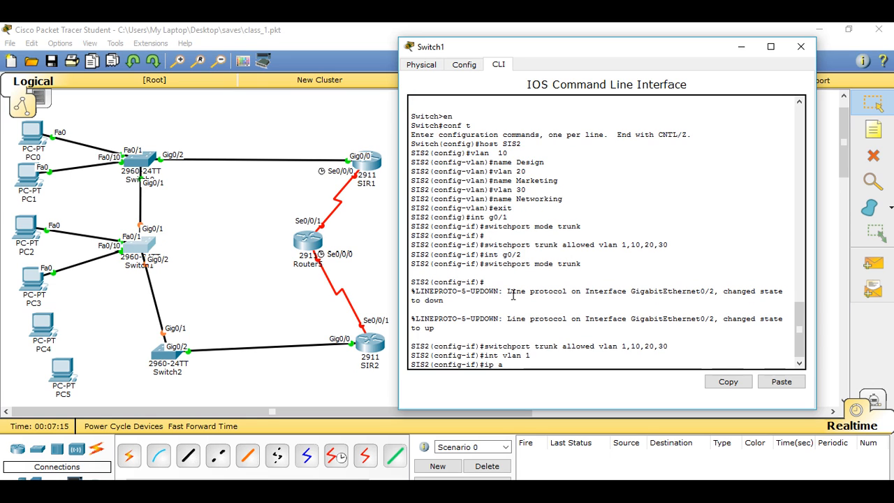
{"action": "type", "text": "ddress 200.168.1.12"}
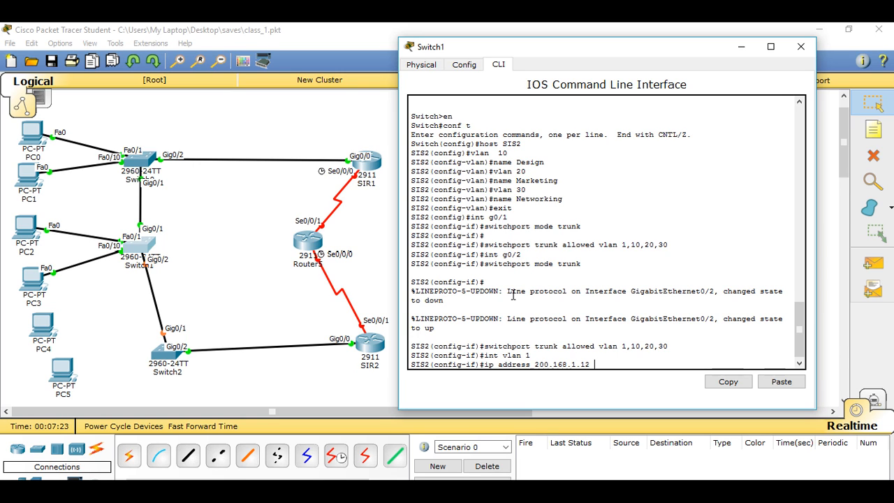
{"action": "type", "text": "255.255.255.0"}
{"action": "key", "text": "Return"}
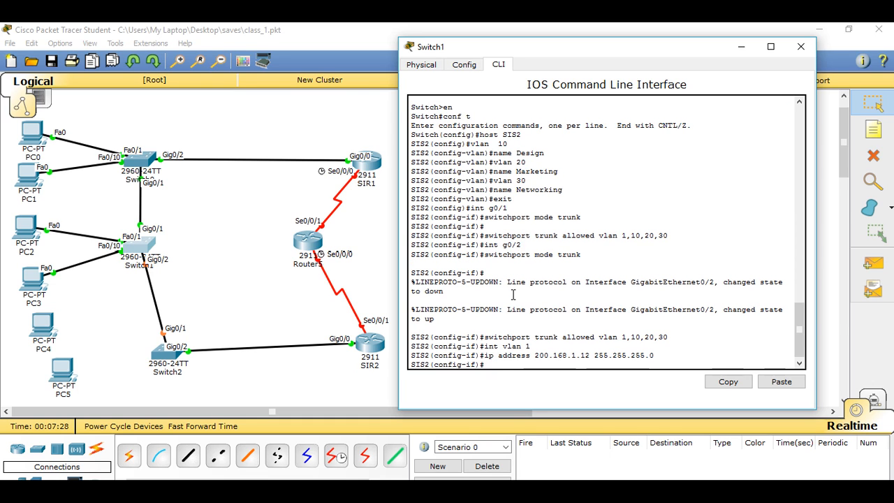
Step: Set the default gateway of SIS2 to 200.168.1.1
{"action": "type", "text": "ip"}
{"action": "type", "text": " ad"}
{"action": "key", "text": "BackSpace"}
{"action": "key", "text": "BackSpace"}
{"action": "key", "text": "BackSpace"}
{"action": "type", "text": "default-g"}
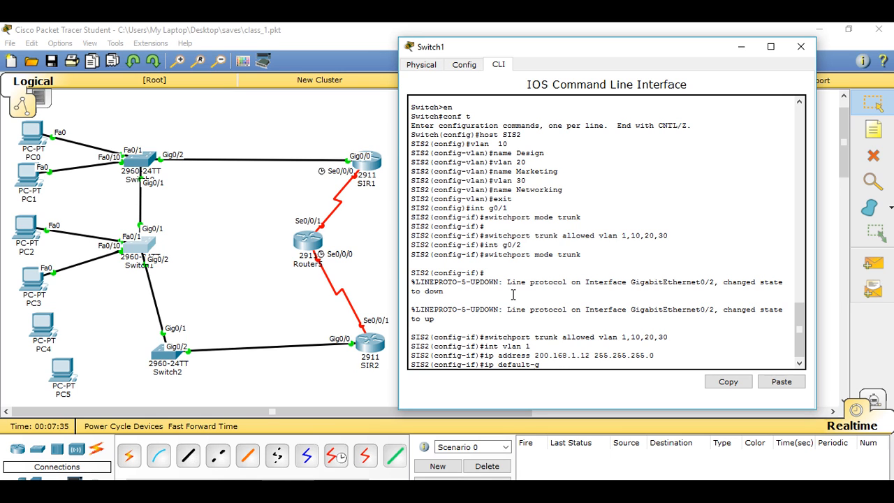
{"action": "key", "text": "Tab"}
{"action": "type", "text": "200.168.1.1"}
{"action": "key", "text": "Return"}
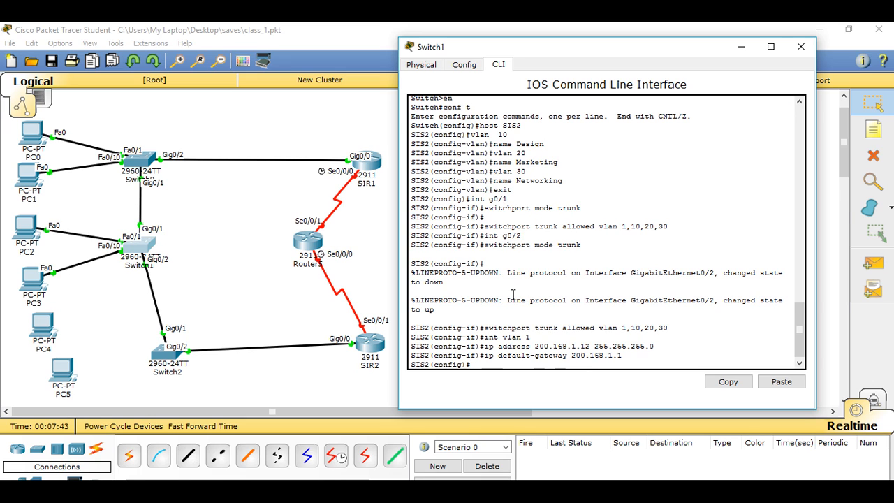
Step: Put interface f0/1 on SIS2 in access mode with switchport mode access
{"action": "type", "text": "int f0/1"}
{"action": "key", "text": "Return"}
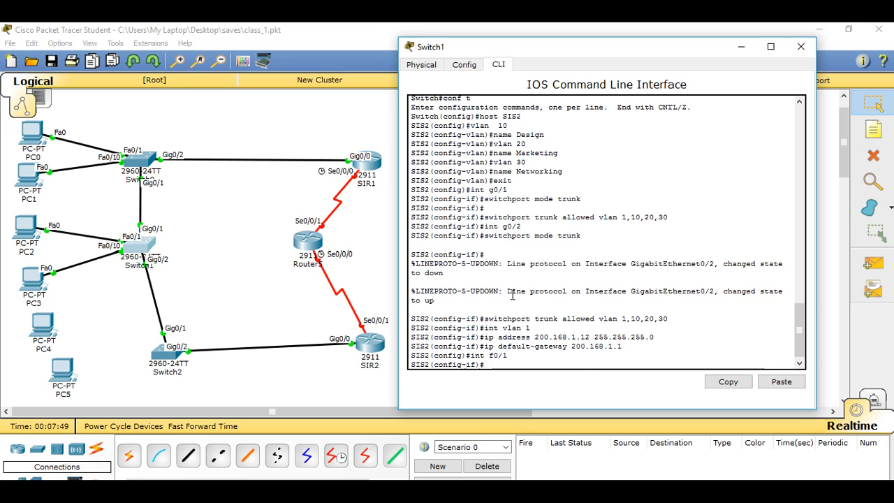
{"action": "type", "text": "swit"}
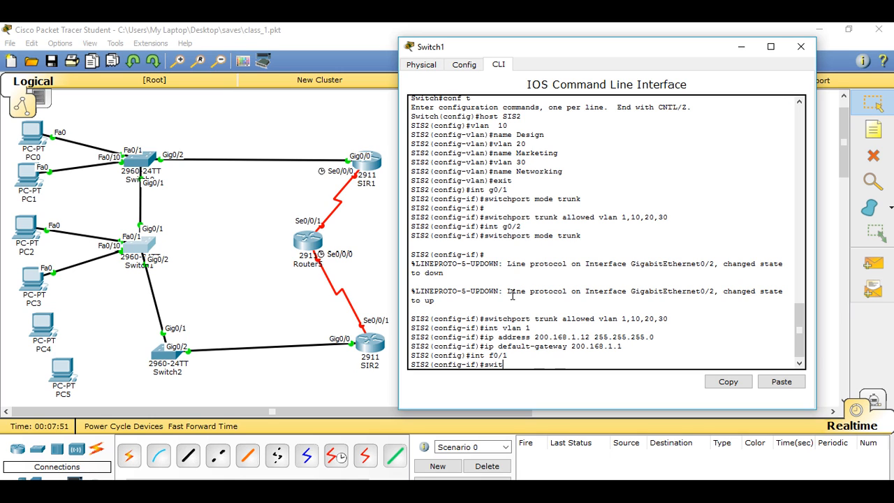
{"action": "type", "text": "chport mode access"}
{"action": "key", "text": "Return"}
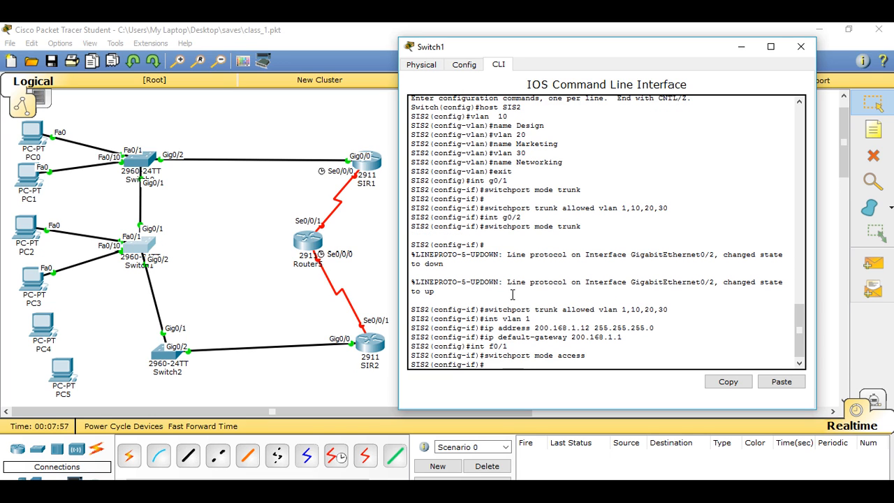
Step: Assign access port f0/1 on SIS2 to VLAN 1 with switchport access vlan 1
{"action": "type", "text": "switchport access vlan 1"}
{"action": "key", "text": "Return"}
Step: Enter interface f0/10 on SIS2 and put it in access mode with switchport mode access
{"action": "type", "text": "switchport mode access"}
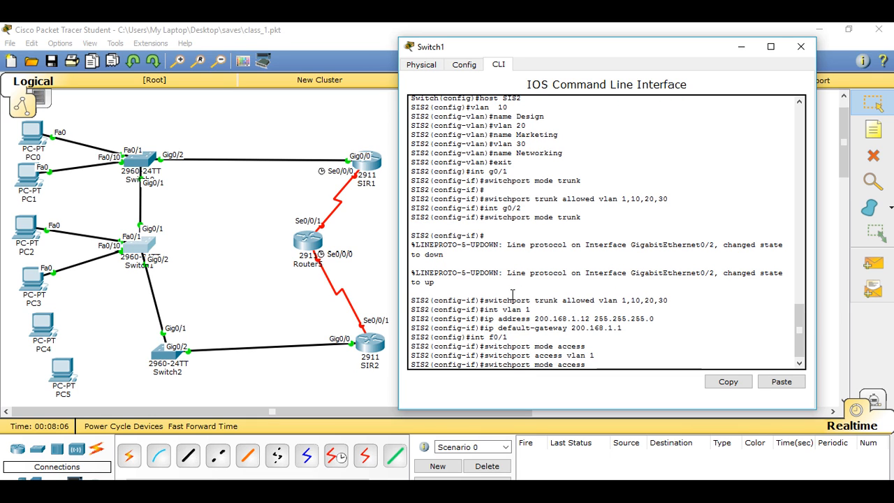
{"action": "key", "text": "Up"}
{"action": "key", "text": "Up"}
{"action": "key", "text": "Up"}
{"action": "type", "text": "0"}
{"action": "key", "text": "Return"}
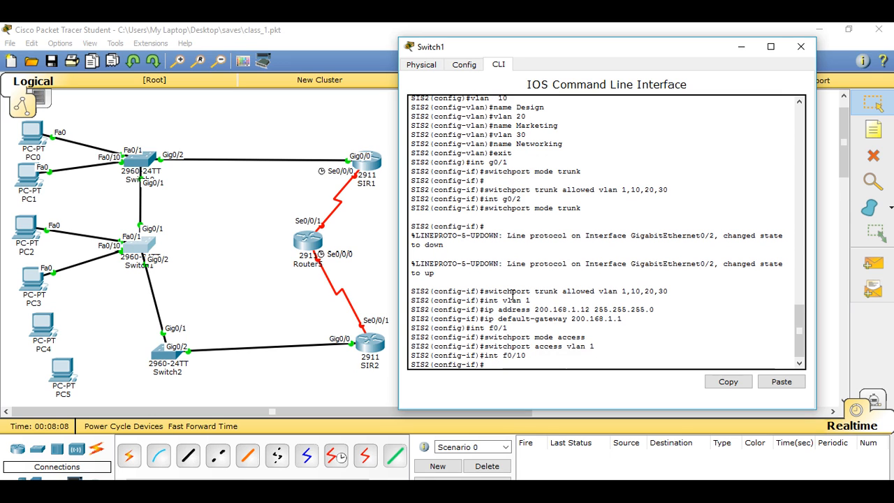
{"action": "key", "text": "Up"}
{"action": "key", "text": "Up"}
{"action": "key", "text": "Up"}
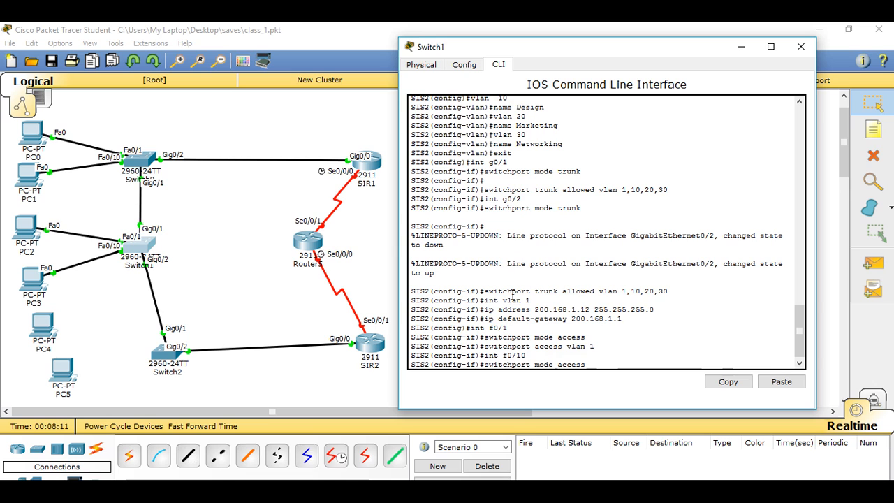
{"action": "key", "text": "Return"}
Step: Assign access port f0/10 on SIS2 to VLAN 10 with switchport access vlan 10
{"action": "key", "text": "Up"}
{"action": "key", "text": "Up"}
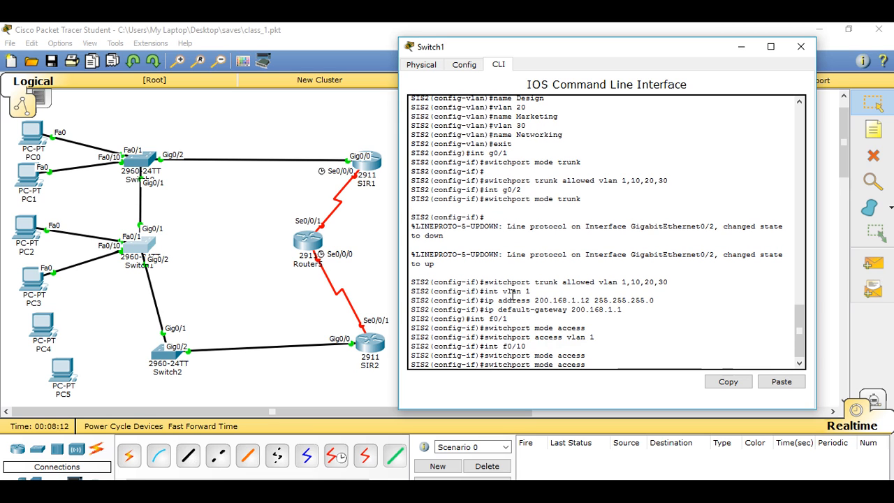
{"action": "key", "text": "Up"}
{"action": "type", "text": "0"}
{"action": "key", "text": "Return"}
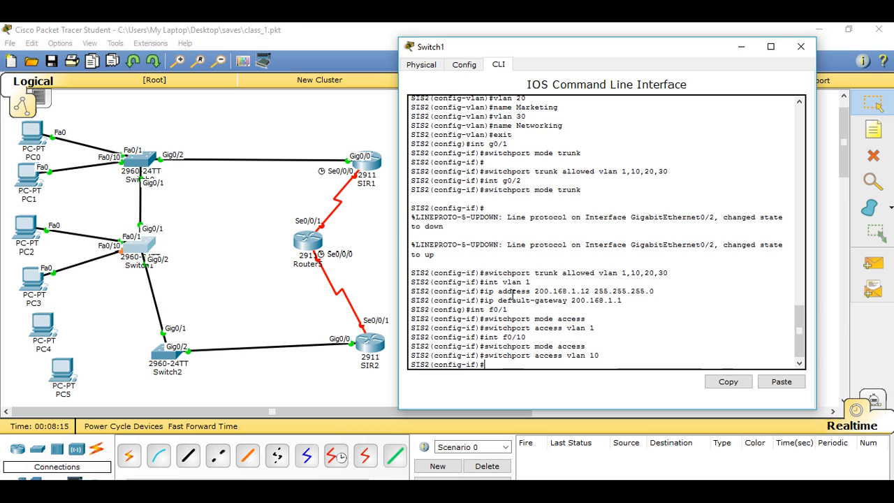
Step: Leave configuration mode on SIS2, save its running configuration with copy run start, and close the switch window
{"action": "key", "text": "ctrl+z"}
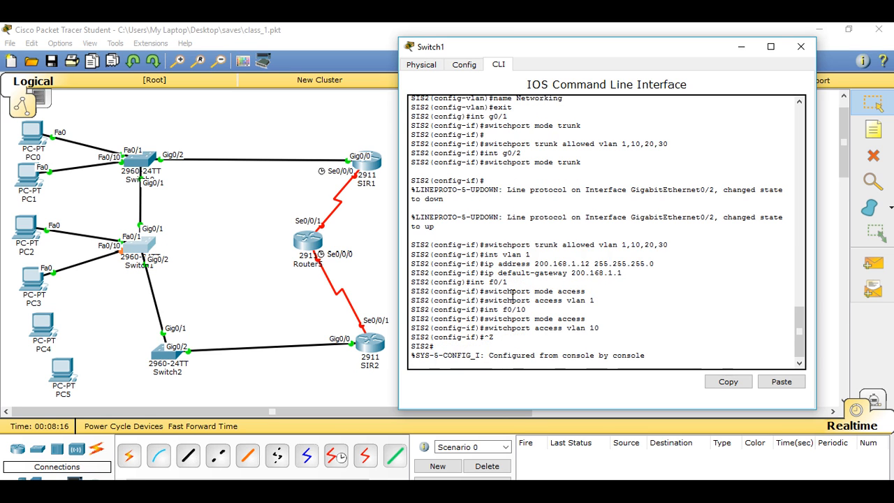
{"action": "key", "text": "Return"}
{"action": "type", "text": "copy "}
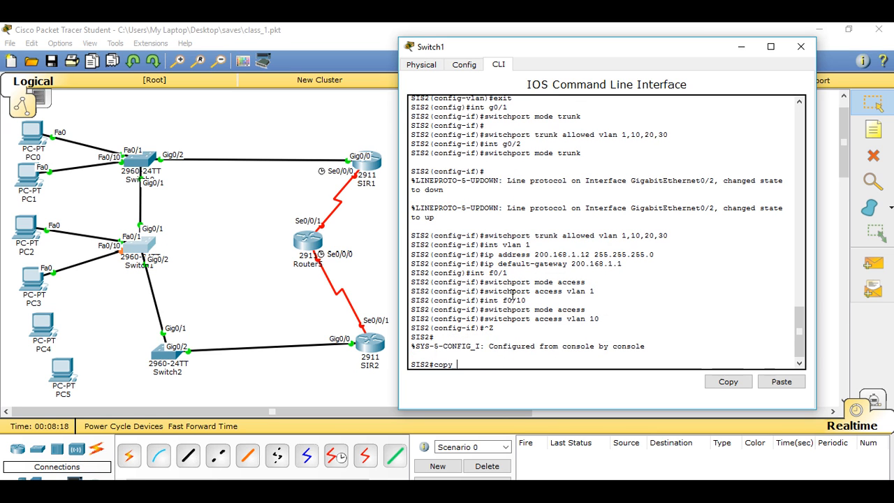
{"action": "type", "text": "run star"}
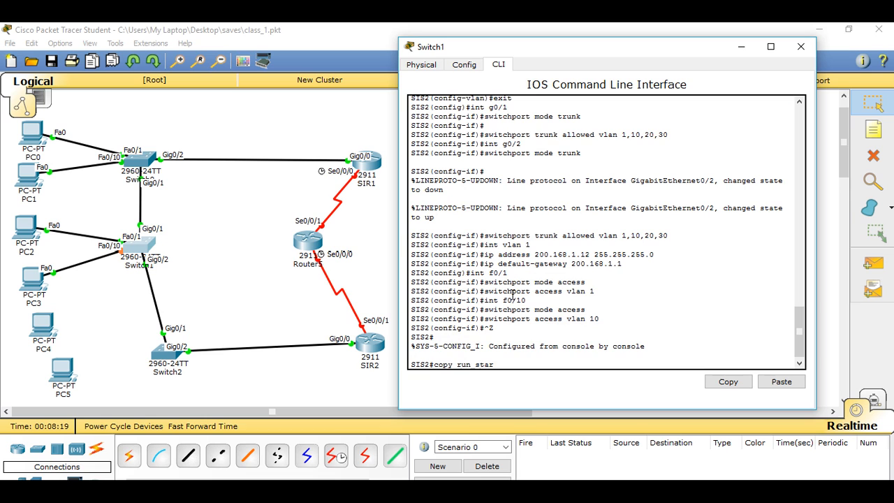
{"action": "type", "text": "t"}
{"action": "key", "text": "Return"}
{"action": "key", "text": "Return"}
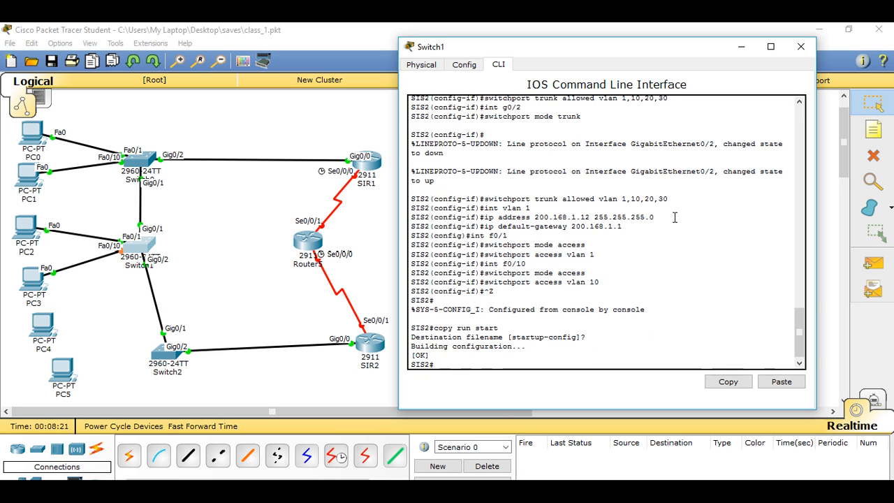
{"action": "left_click", "coordinate": [800, 47]}
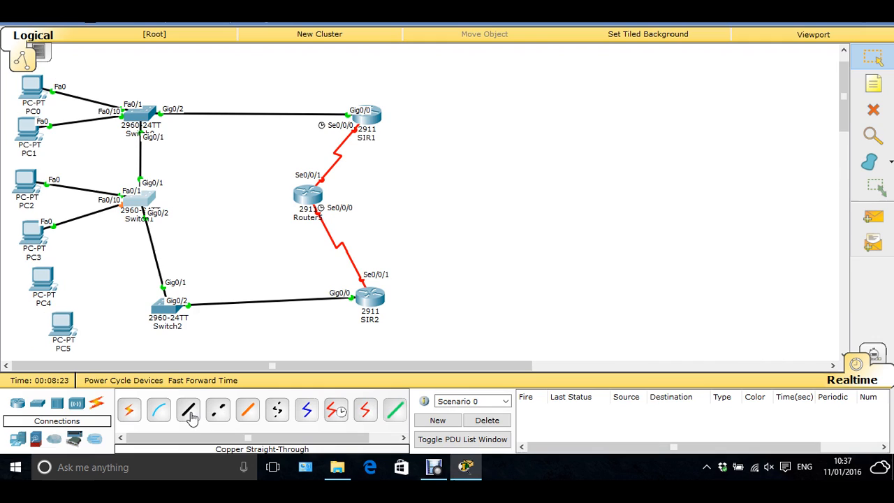
Step: Connect PC4's Fa0 port to Fa0/1 on Switch2 with a copper straight-through cable
{"action": "left_click", "coordinate": [188, 455]}
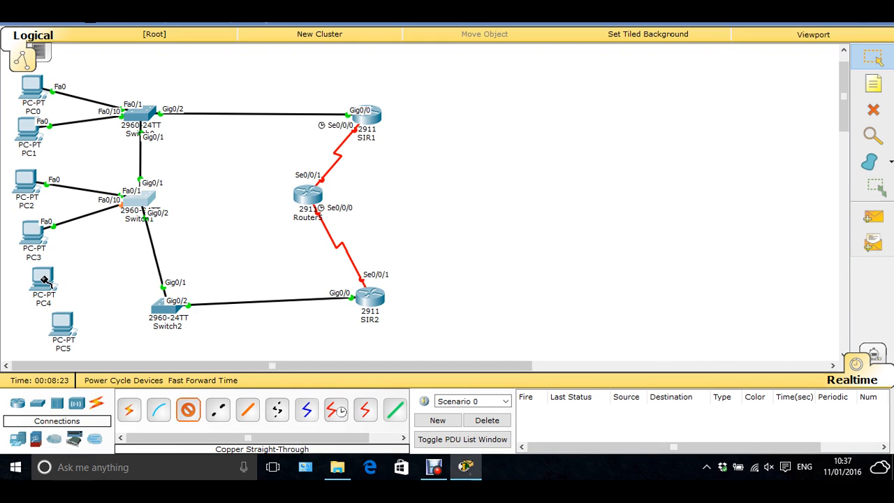
{"action": "left_click", "coordinate": [44, 280]}
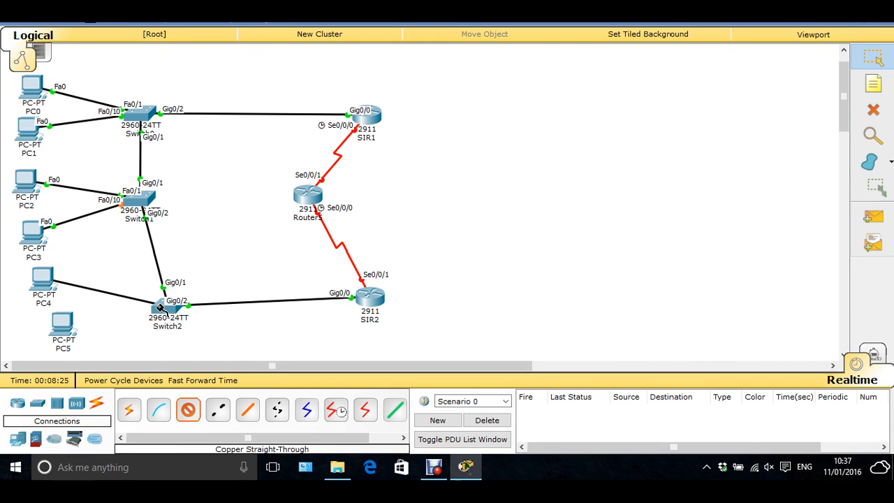
{"action": "left_click", "coordinate": [160, 307]}
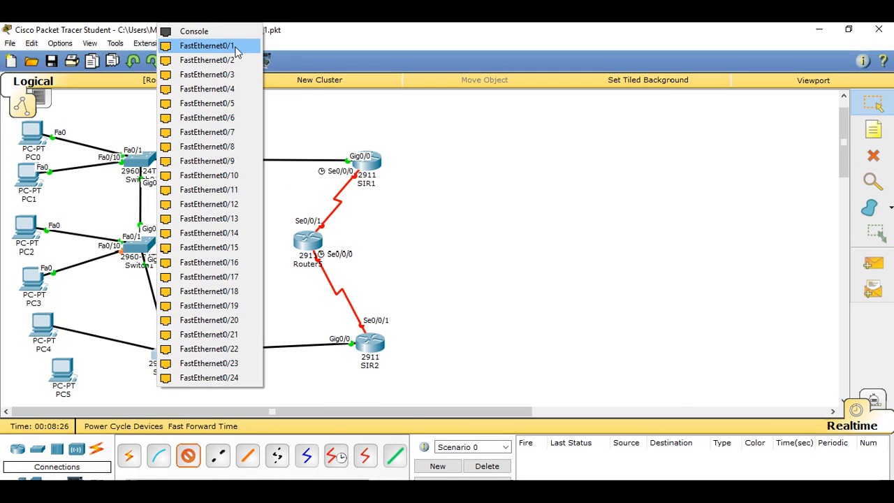
{"action": "left_click", "coordinate": [235, 48]}
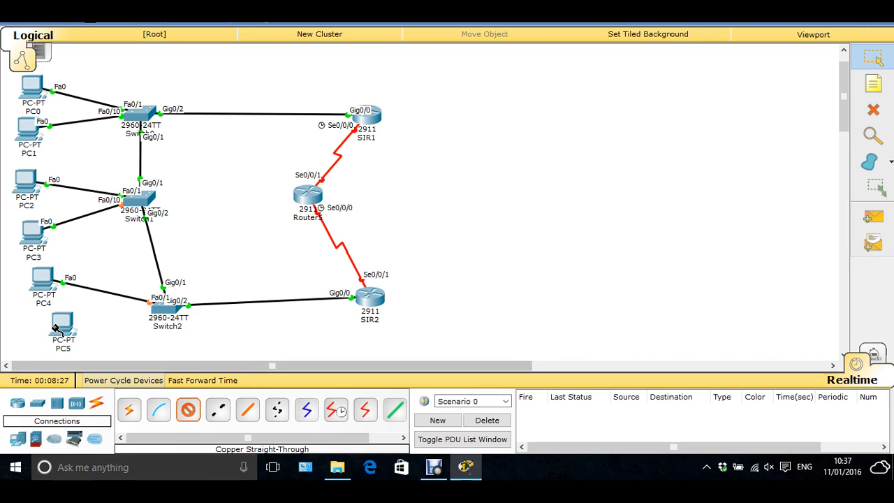
Step: Connect PC5's Fa0 port to Fa0/10 on Switch2 with the same copper straight-through cable type
{"action": "left_click", "coordinate": [56, 328]}
{"action": "left_click", "coordinate": [163, 312]}
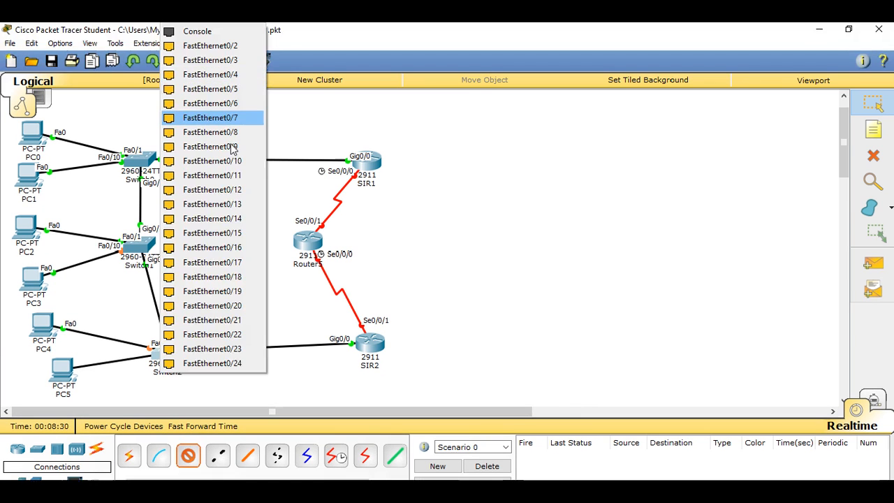
{"action": "left_click", "coordinate": [232, 148]}
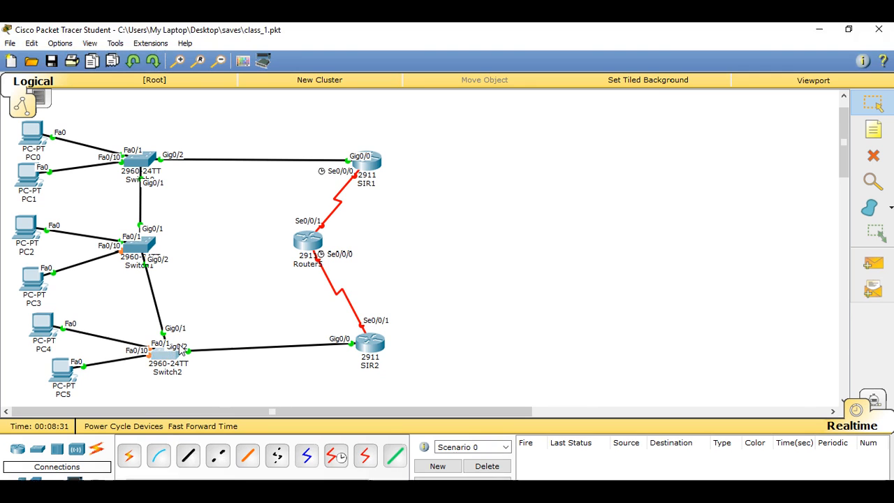
Step: Open the command line of Switch2 and enter global configuration mode with en and conf t
{"action": "left_click", "coordinate": [165, 352]}
{"action": "left_click_drag", "start_coordinate": [449, 114], "coordinate": [544, 87]}
{"action": "left_click_drag", "start_coordinate": [641, 54], "coordinate": [646, 51]}
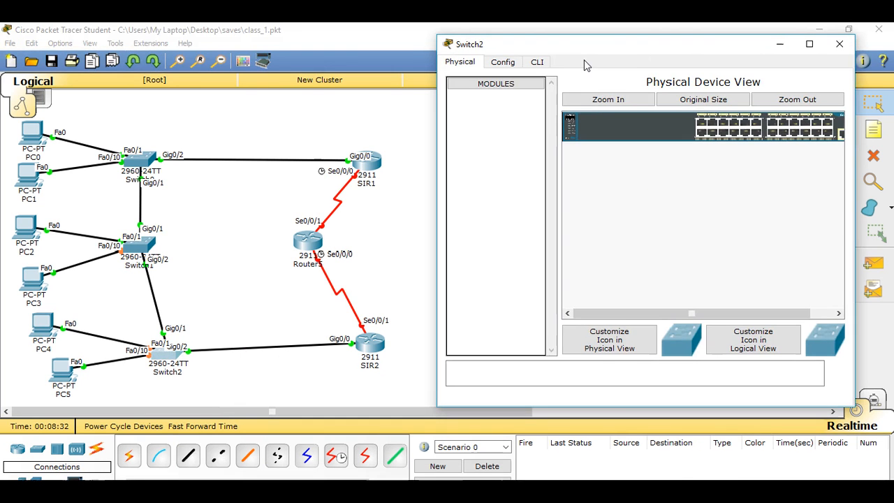
{"action": "left_click", "coordinate": [537, 62]}
{"action": "key", "text": "Return"}
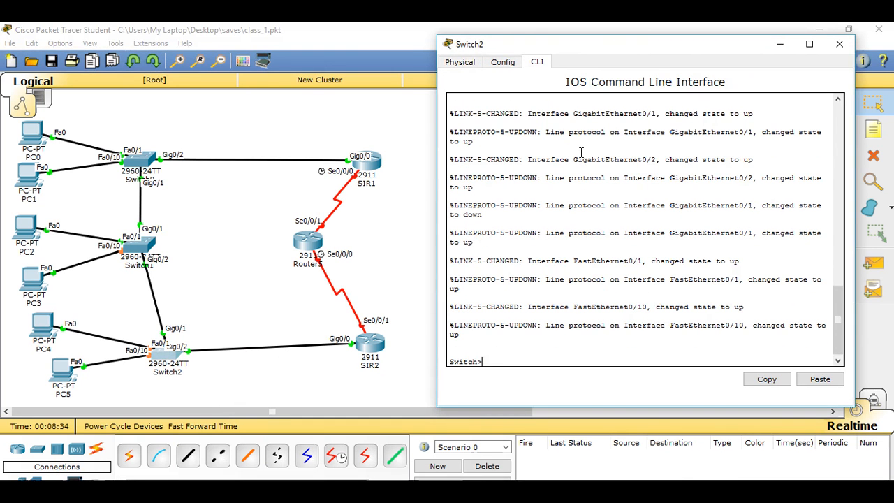
{"action": "type", "text": "en"}
{"action": "key", "text": "Return"}
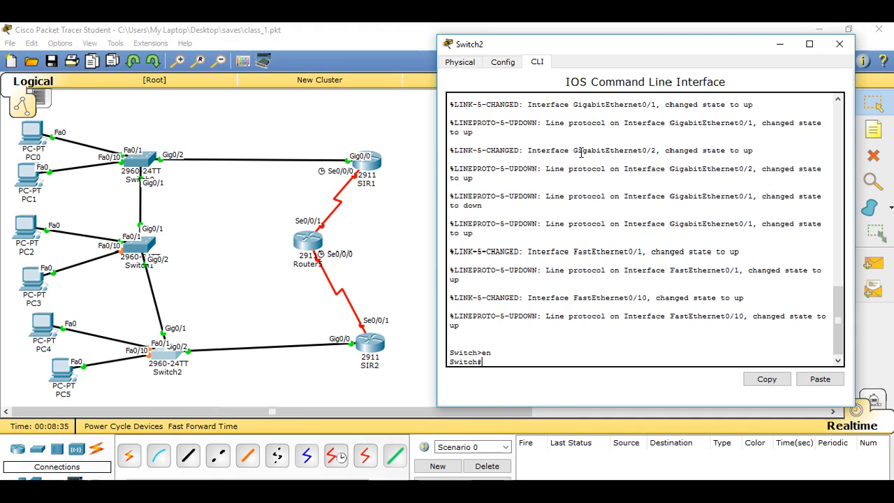
{"action": "type", "text": "conf "}
{"action": "type", "text": "t"}
{"action": "key", "text": "Return"}
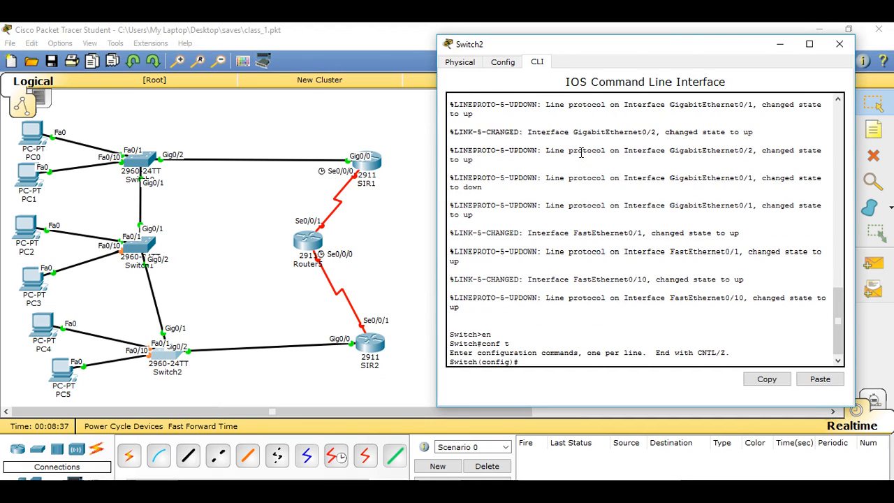
Step: Set the hostname of Switch2 to SIS3
{"action": "type", "text": "host SI"}
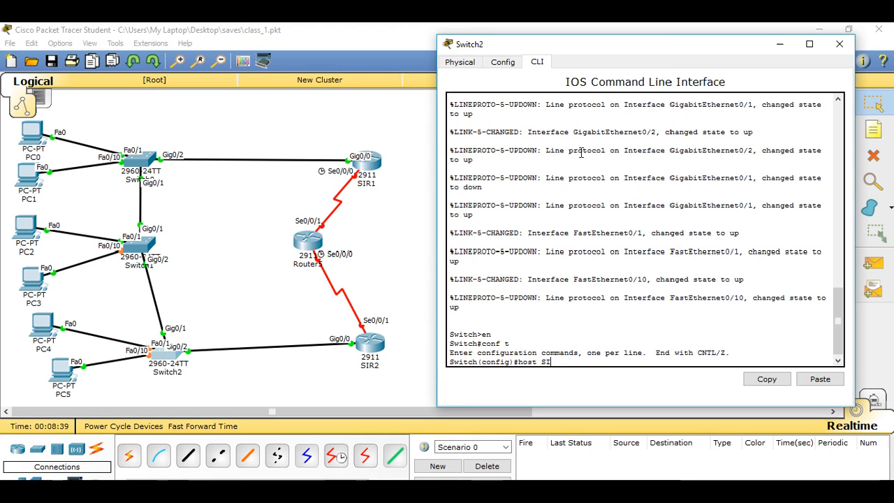
{"action": "type", "text": "S3"}
{"action": "key", "text": "Return"}
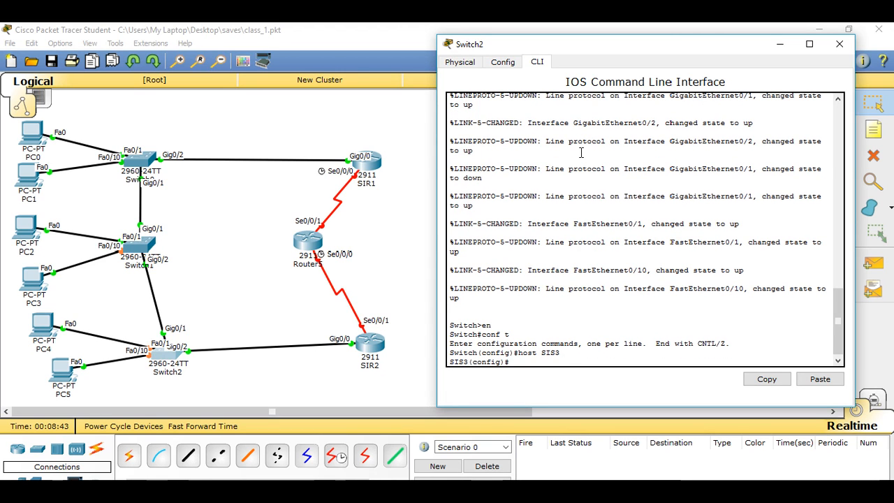
Step: Create VLAN 10 on SIS3 and name it Design
{"action": "type", "text": "vlan 10"}
{"action": "key", "text": "Return"}
{"action": "type", "text": "name"}
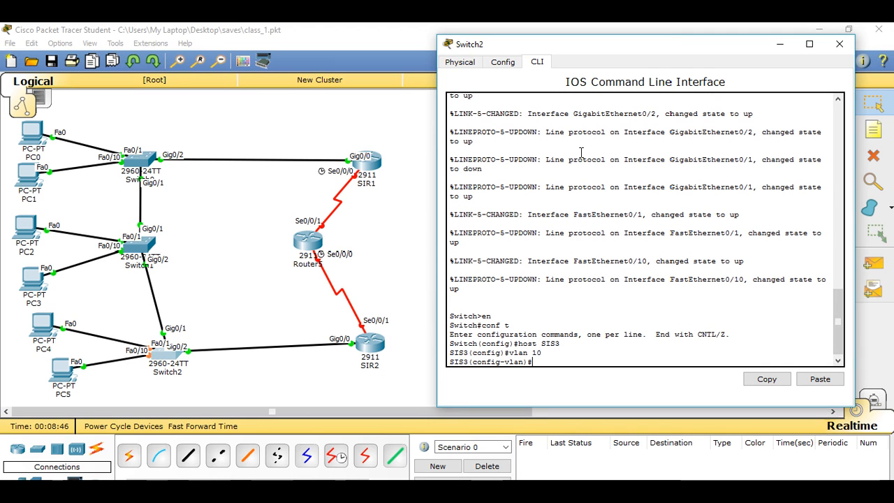
{"action": "type", "text": " Design"}
{"action": "key", "text": "Return"}
Step: Create VLAN 20 on SIS3 and name it Marketing
{"action": "type", "text": "vlan)#vla"}
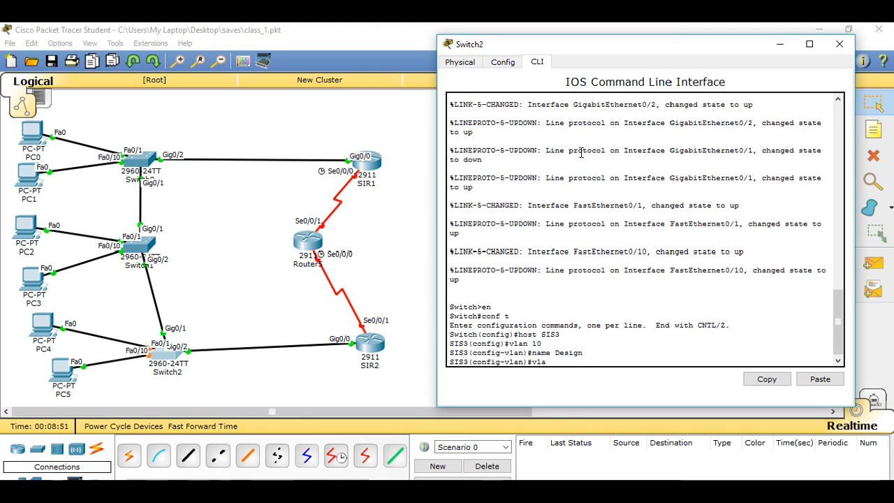
{"action": "type", "text": "n 20"}
{"action": "key", "text": "Return"}
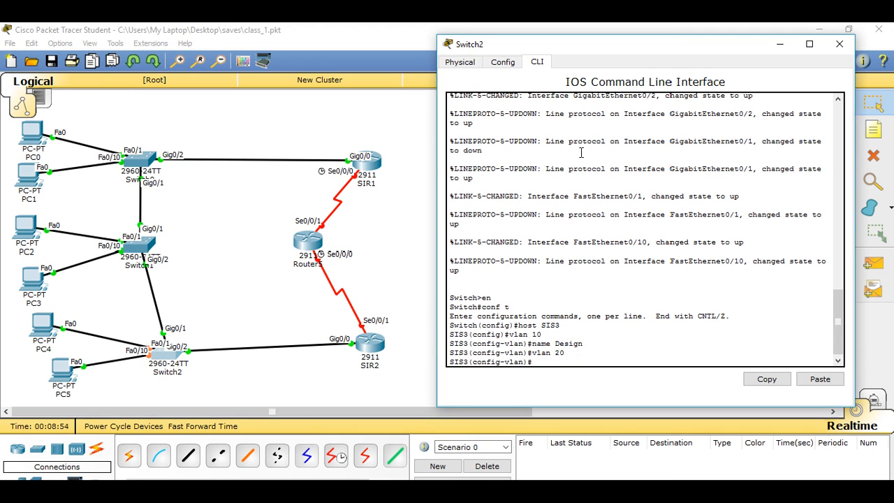
{"action": "type", "text": "name Marketing"}
{"action": "key", "text": "Return"}
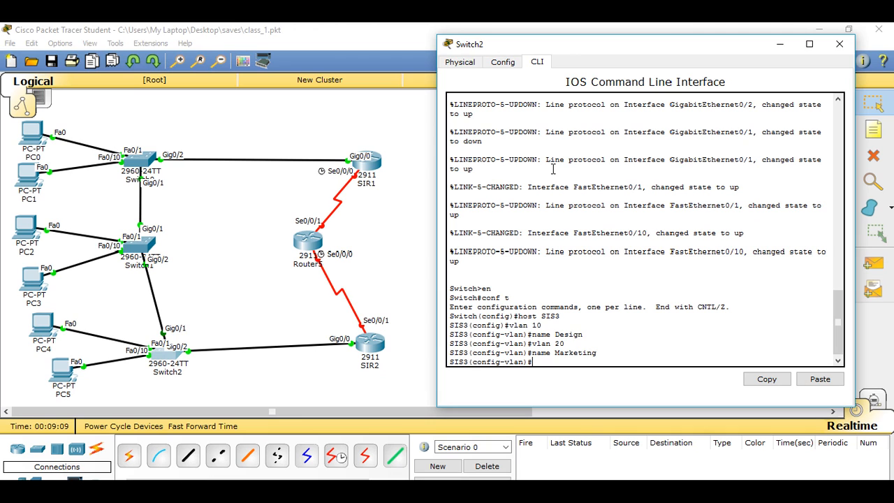
Step: Create VLAN 30 on SIS3, name it Networking, and return to global configuration mode
{"action": "type", "text": "vlan 30"}
{"action": "key", "text": "Return"}
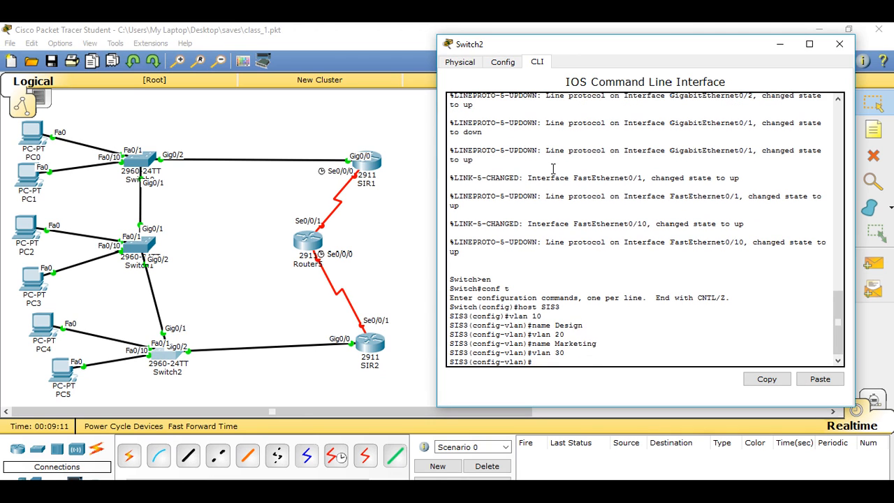
{"action": "type", "text": "name Networking"}
{"action": "key", "text": "Return"}
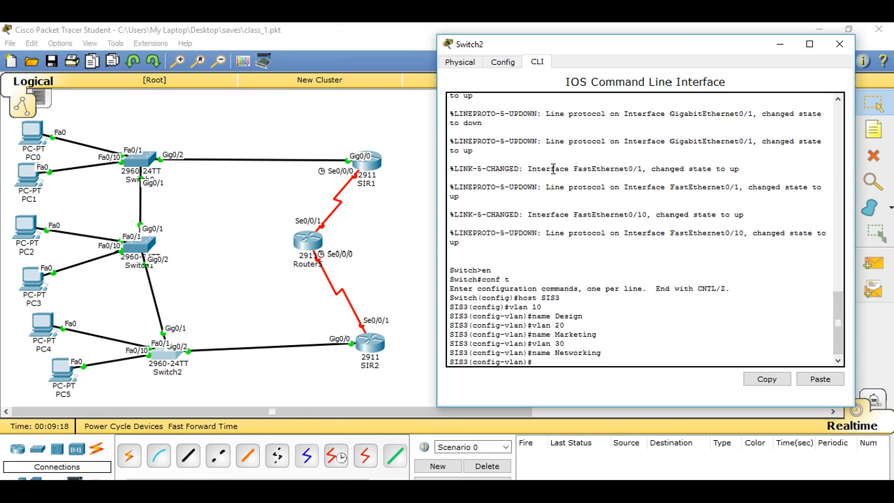
{"action": "type", "text": "exit"}
{"action": "key", "text": "Return"}
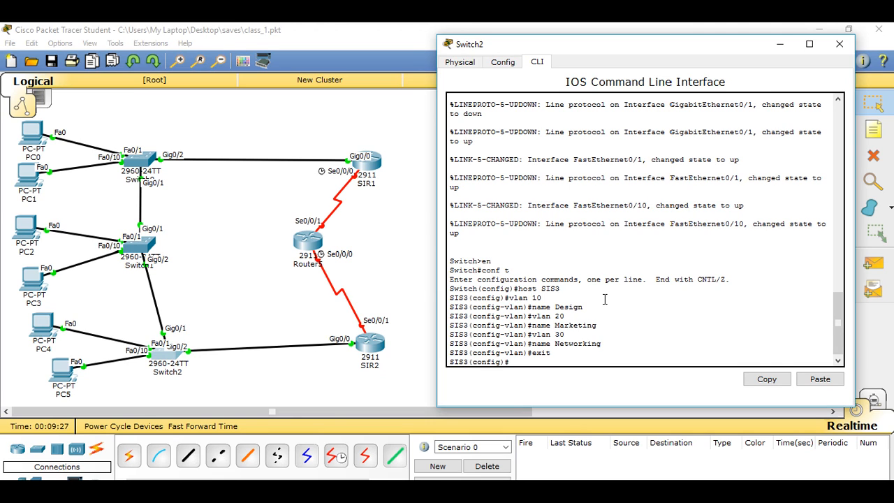
Step: Set interface g0/1 on SIS3 to trunk mode
{"action": "type", "text": "int g0/1"}
{"action": "key", "text": "Return"}
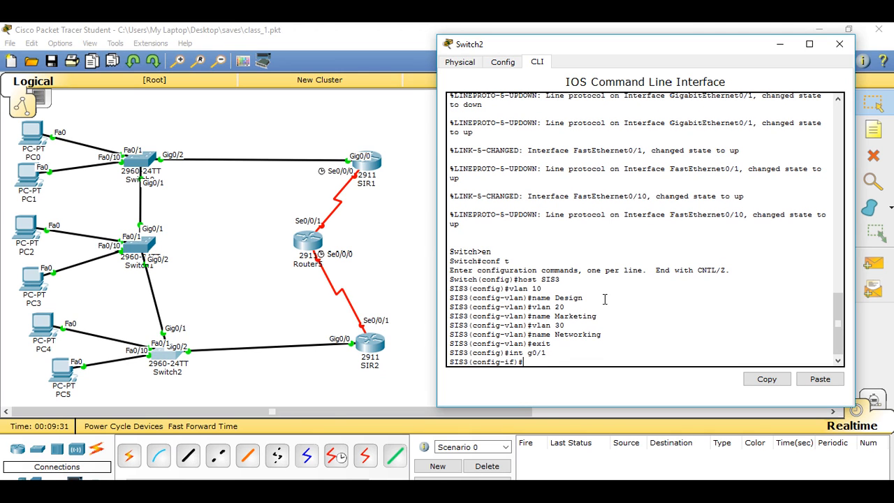
{"action": "type", "text": "switchport mode trunk"}
{"action": "key", "text": "Return"}
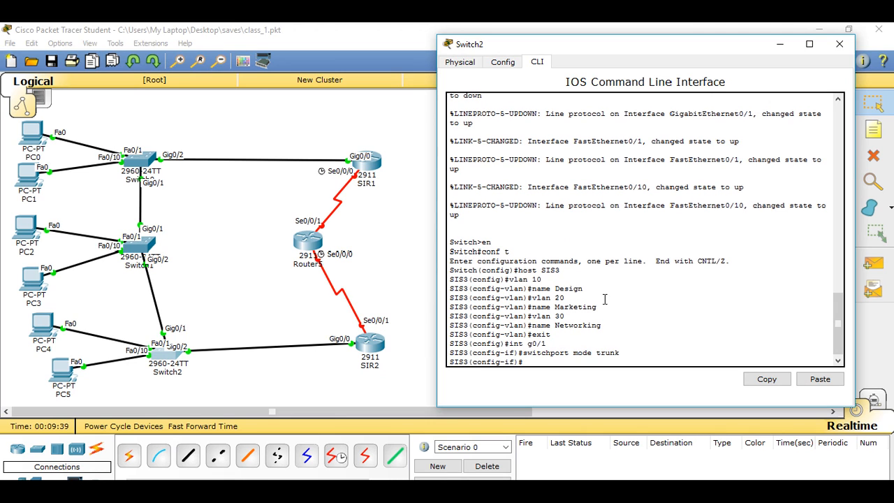
Step: Allow VLANs 1, 10, 20 and 30 on the g0/1 trunk of SIS3
{"action": "type", "text": "switchport trunk allowed vla"}
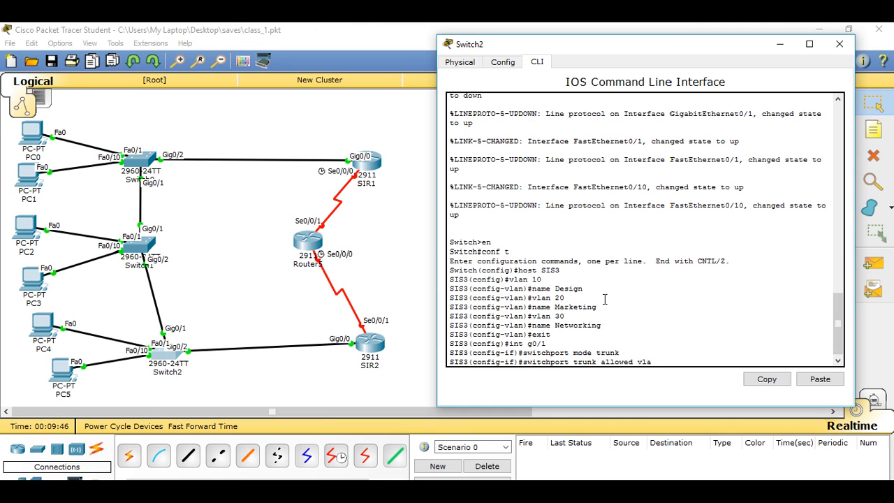
{"action": "type", "text": "n 1,10,20,30"}
{"action": "key", "text": "Return"}
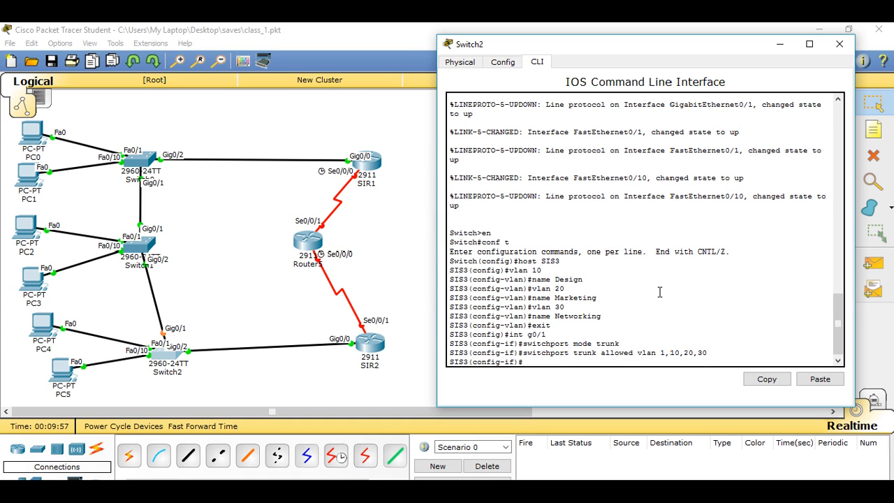
Step: Set interface g0/2 on SIS3 to trunk mode
{"action": "key", "text": "Up"}
{"action": "key", "text": "Up"}
{"action": "key", "text": "Up"}
{"action": "key", "text": "BackSpace"}
{"action": "type", "text": "2"}
{"action": "key", "text": "Return"}
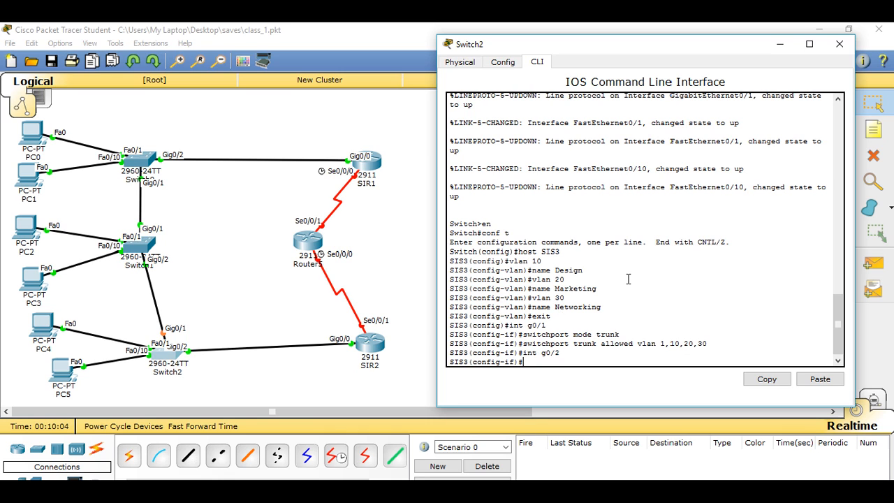
{"action": "key", "text": "Up"}
{"action": "key", "text": "Up"}
{"action": "key", "text": "Up"}
{"action": "key", "text": "Return"}
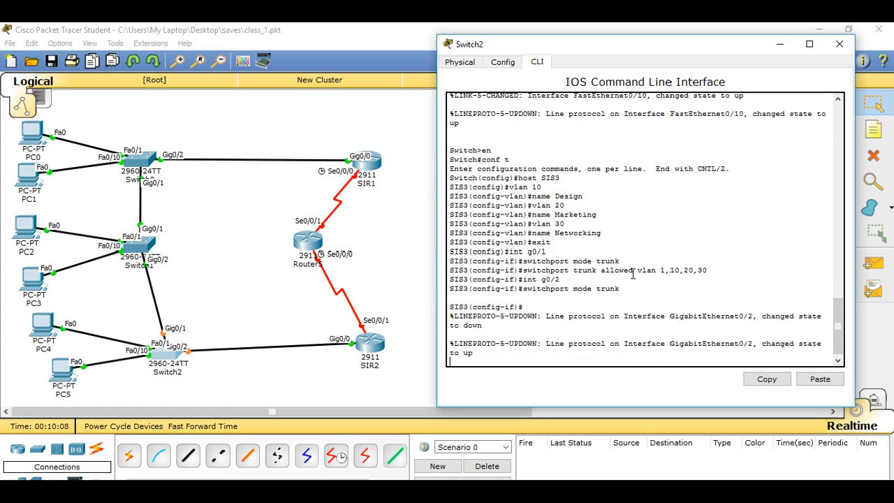
Step: Allow VLANs 1, 10, 20 and 30 on the g0/2 trunk of SIS3
{"action": "key", "text": "Return"}
{"action": "key", "text": "Up"}
{"action": "key", "text": "Up"}
{"action": "key", "text": "Up"}
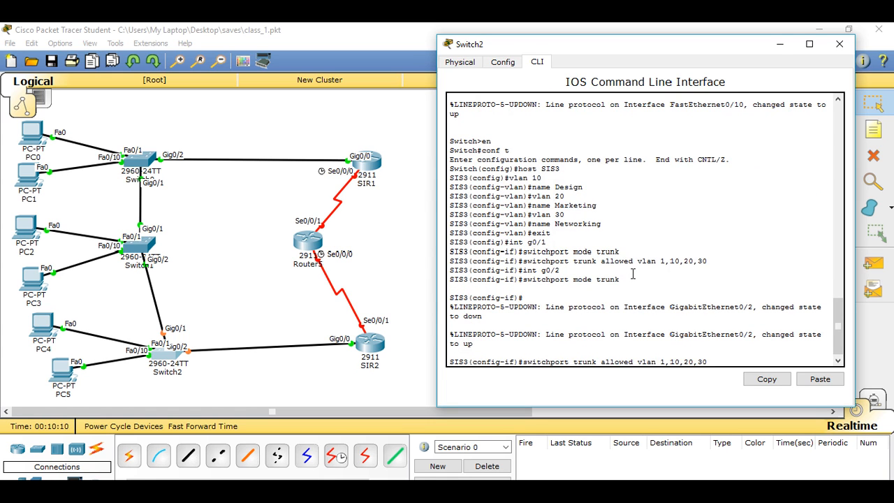
{"action": "key", "text": "Return"}
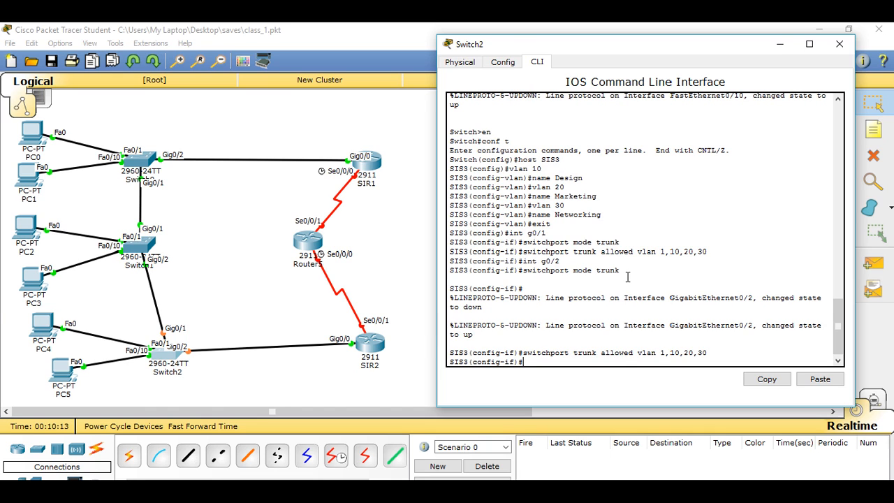
Step: Assign the VLAN 1 interface of SIS3 the IP address 200.168.1.13 with subnet mask 255.255.255.0
{"action": "type", "text": "int vlan"}
{"action": "type", "text": "1"}
{"action": "key", "text": "Return"}
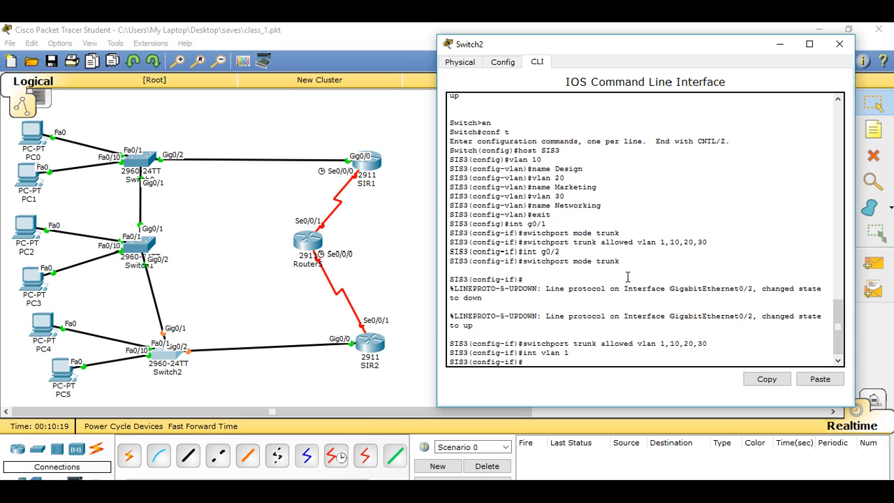
{"action": "type", "text": "ip address 200.168.1.13 2"}
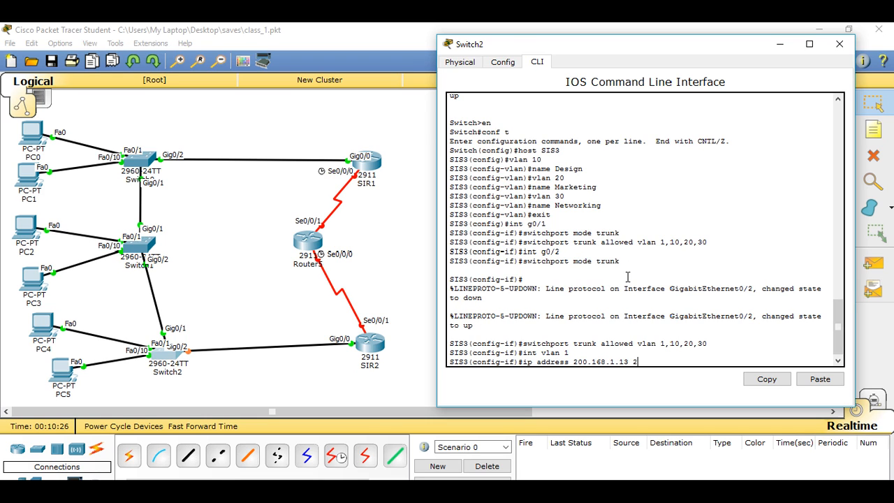
{"action": "type", "text": "55.255.255.0"}
{"action": "key", "text": "Return"}
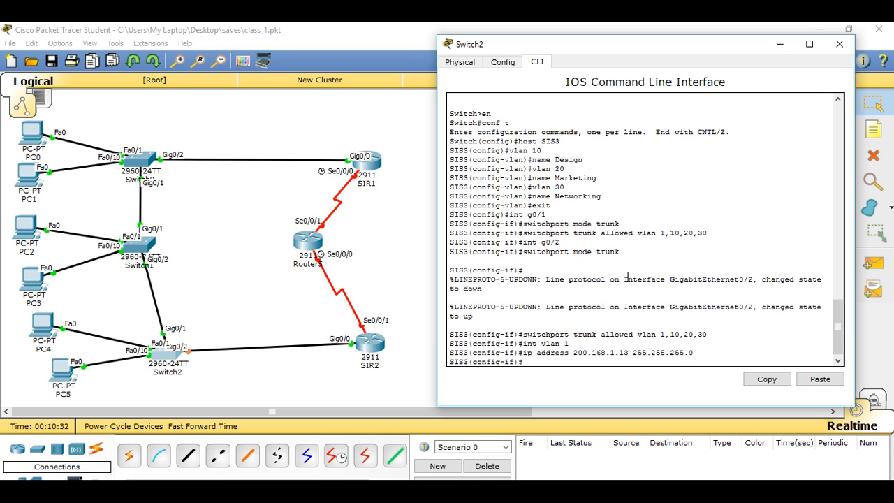
Step: Set the default gateway of SIS3 to 200.168.1.1
{"action": "type", "text": "ip default-gateway 200.168.1.1"}
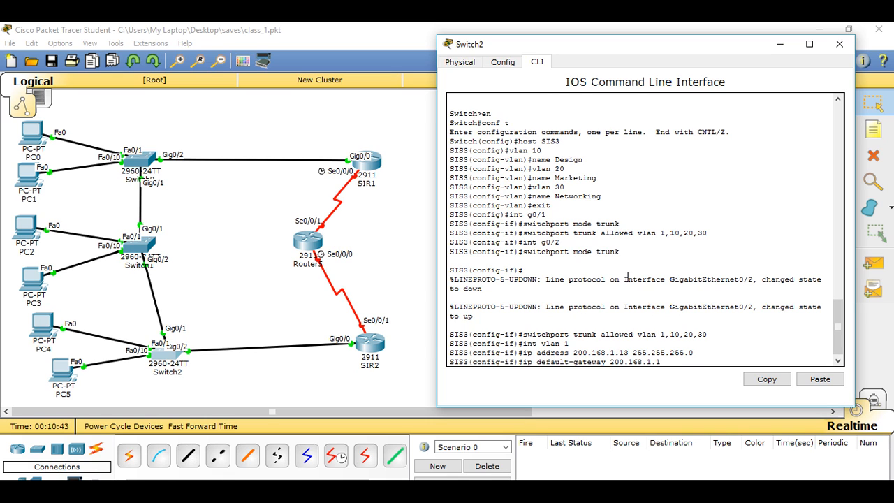
{"action": "key", "text": "Return"}
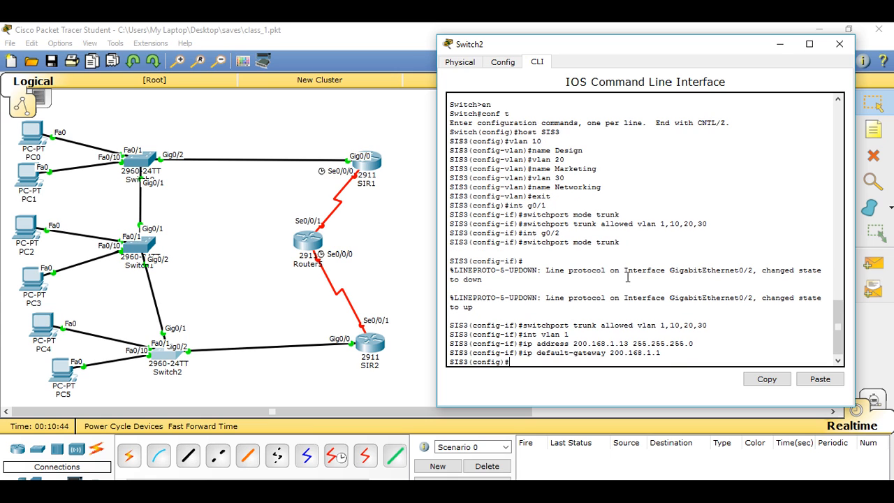
Step: Set interface f0/1 on SIS3 to access mode
{"action": "type", "text": "int f0/1"}
{"action": "key", "text": "Return"}
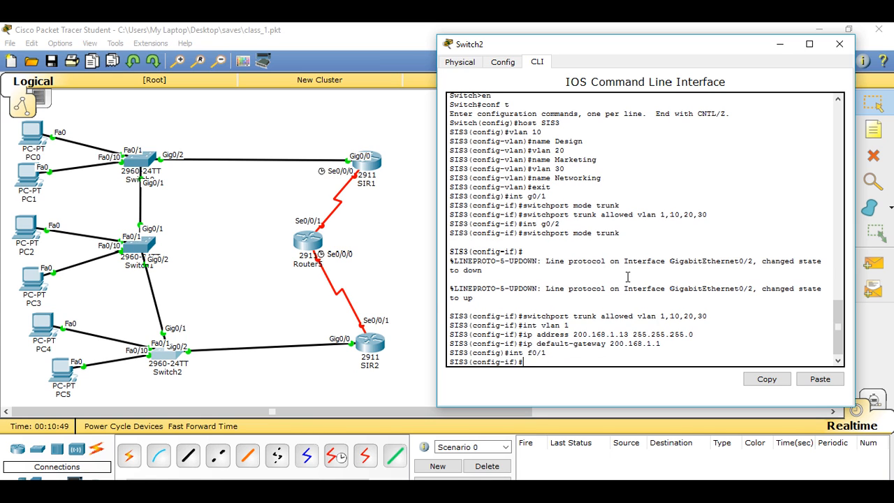
{"action": "type", "text": "switchport mod"}
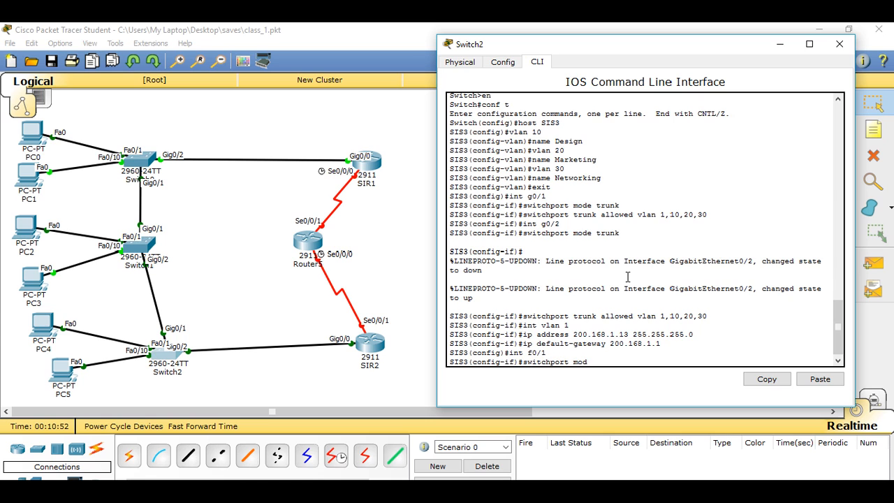
{"action": "type", "text": "e acces"}
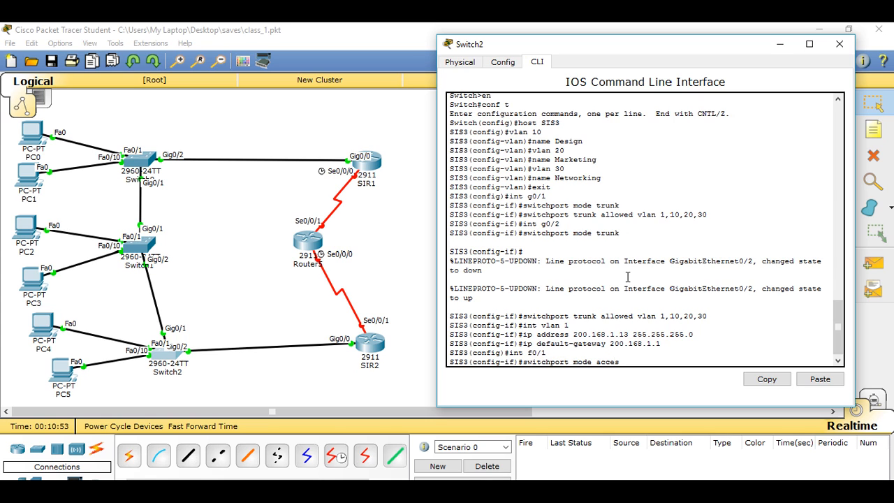
{"action": "type", "text": "s"}
{"action": "key", "text": "Return"}
Step: Assign access port f0/1 on SIS3 to VLAN 1
{"action": "type", "text": "swit"}
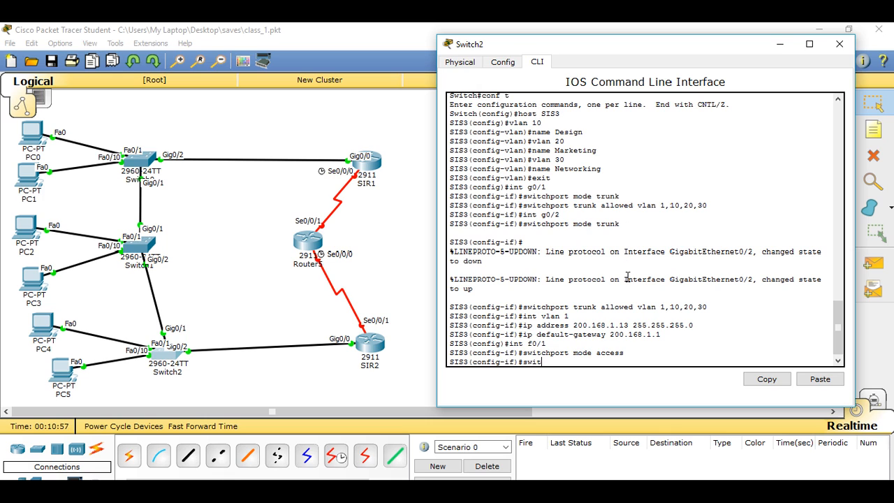
{"action": "type", "text": "chport  access"}
{"action": "type", "text": "vlan 1"}
{"action": "key", "text": "Left"}
{"action": "key", "text": "Left"}
{"action": "key", "text": "Left"}
{"action": "key", "text": "Left"}
{"action": "key", "text": "Left"}
{"action": "key", "text": "Left"}
{"action": "key", "text": "Left"}
{"action": "key", "text": "Left"}
{"action": "key", "text": "Left"}
{"action": "key", "text": "BackSpace"}
{"action": "key", "text": "Return"}
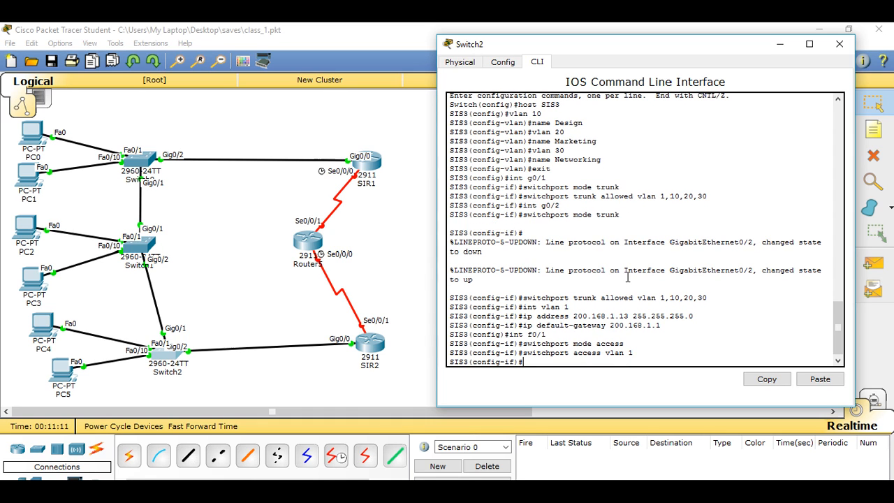
Step: Set interface f0/10 on SIS3 to access mode
{"action": "key", "text": "Up"}
{"action": "key", "text": "Up"}
{"action": "key", "text": "Up"}
{"action": "type", "text": "0"}
{"action": "key", "text": "Return"}
{"action": "key", "text": "Up"}
{"action": "key", "text": "Up"}
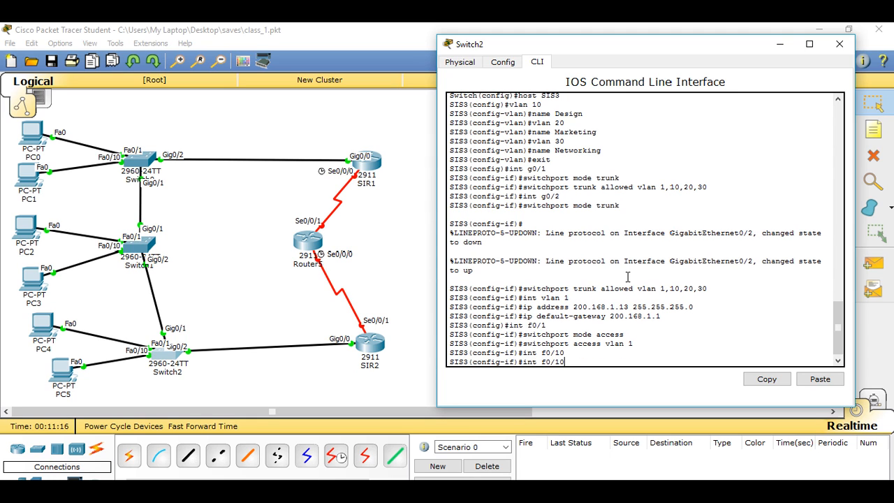
{"action": "key", "text": "Up"}
{"action": "key", "text": "Return"}
Step: Assign access port f0/10 on SIS3 to VLAN 10
{"action": "key", "text": "Up"}
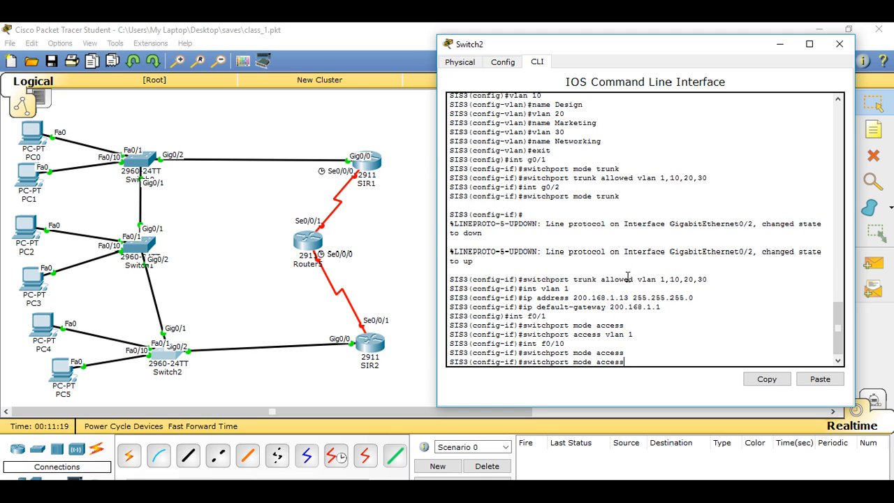
{"action": "key", "text": "Up"}
{"action": "key", "text": "Up"}
{"action": "type", "text": "0"}
{"action": "key", "text": "Return"}
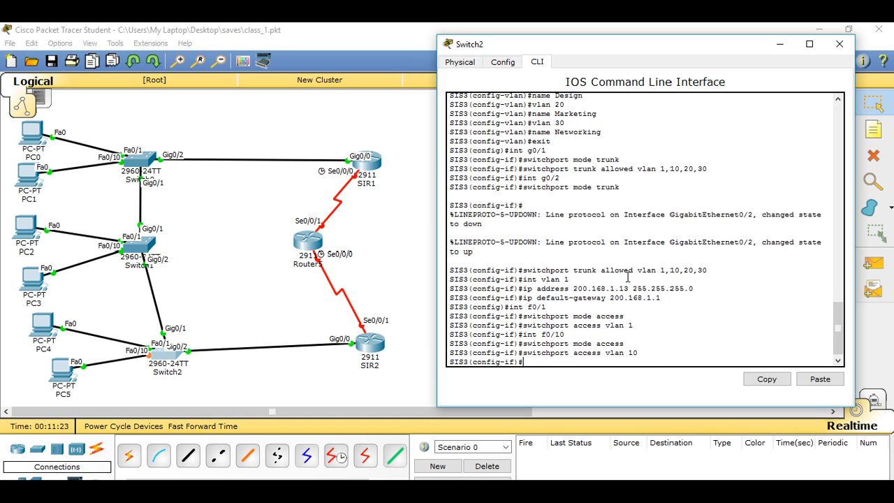
Step: Exit configuration mode on SIS3, save the running configuration to startup-config, and close the Switch2 window
{"action": "key", "text": "ctrl+z"}
{"action": "key", "text": "Return"}
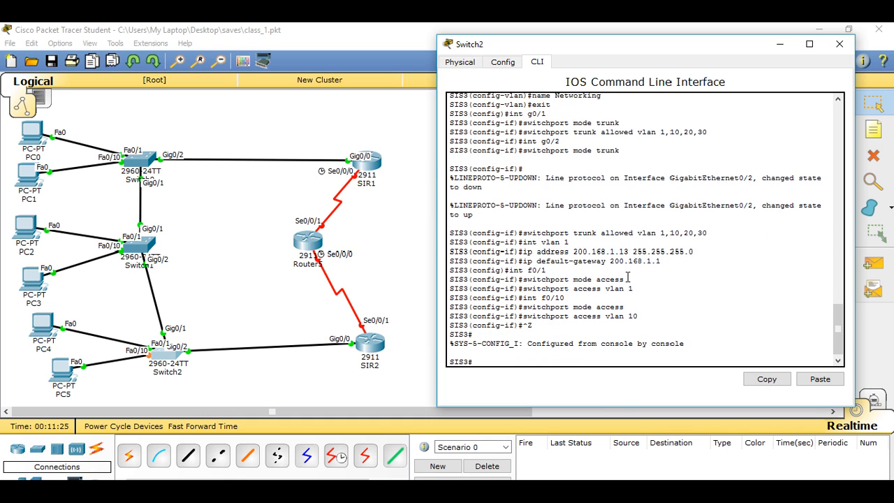
{"action": "type", "text": "copy run start"}
{"action": "key", "text": "Return"}
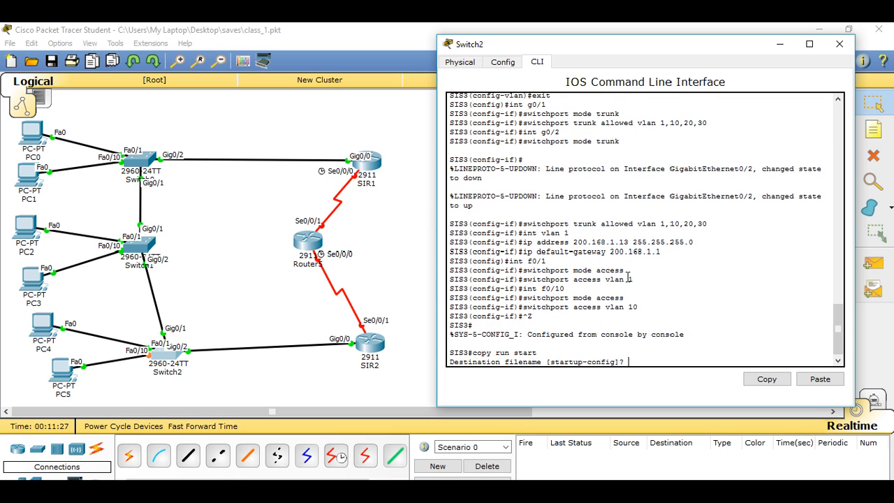
{"action": "key", "text": "Return"}
{"action": "left_click", "coordinate": [839, 44]}
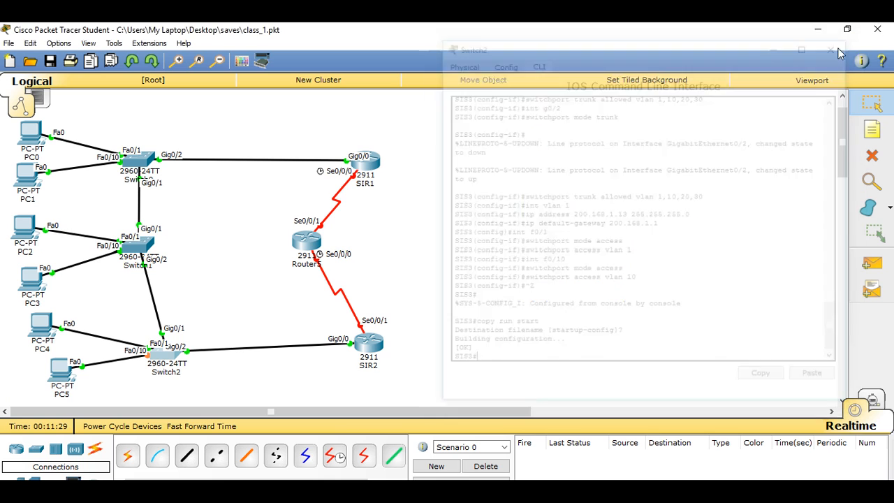
Step: Open the IP configuration of PC0 and enter 200..168.1.50 as its static IP address
{"action": "left_click", "coordinate": [30, 132]}
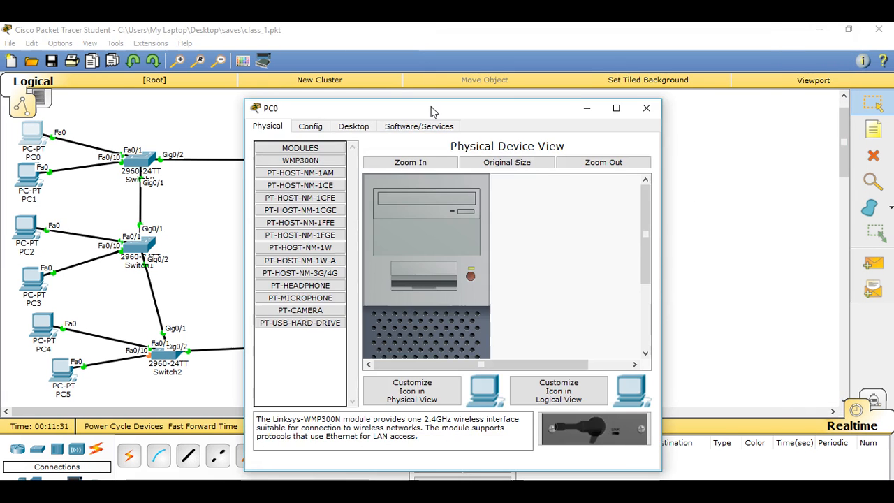
{"action": "left_click_drag", "start_coordinate": [430, 112], "coordinate": [607, 44]}
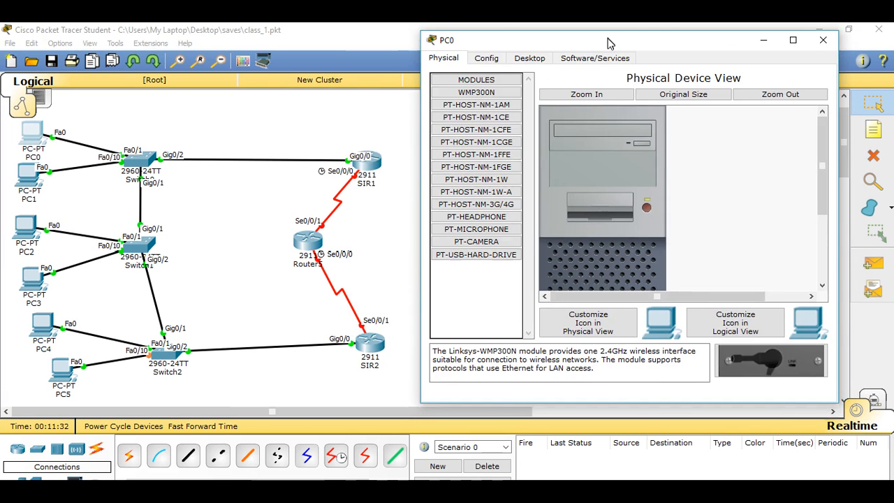
{"action": "left_click", "coordinate": [529, 58]}
{"action": "left_click", "coordinate": [469, 106]}
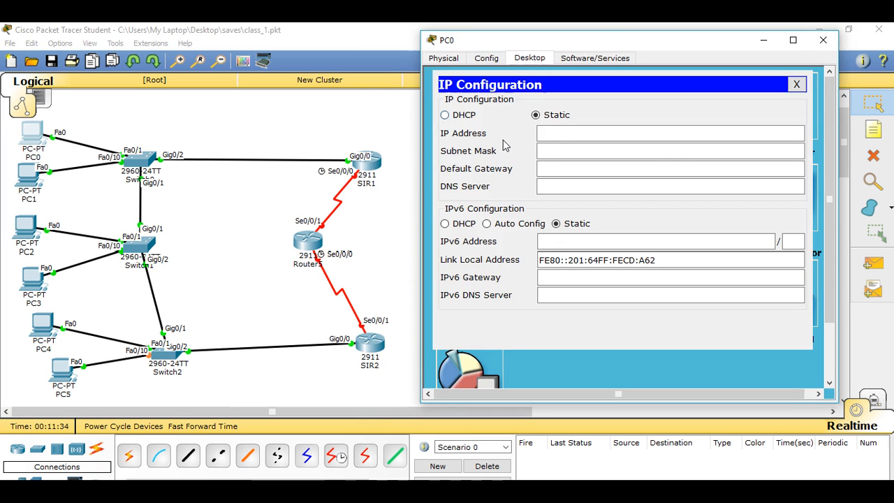
{"action": "left_click", "coordinate": [555, 136]}
{"action": "type", "text": "200.1"}
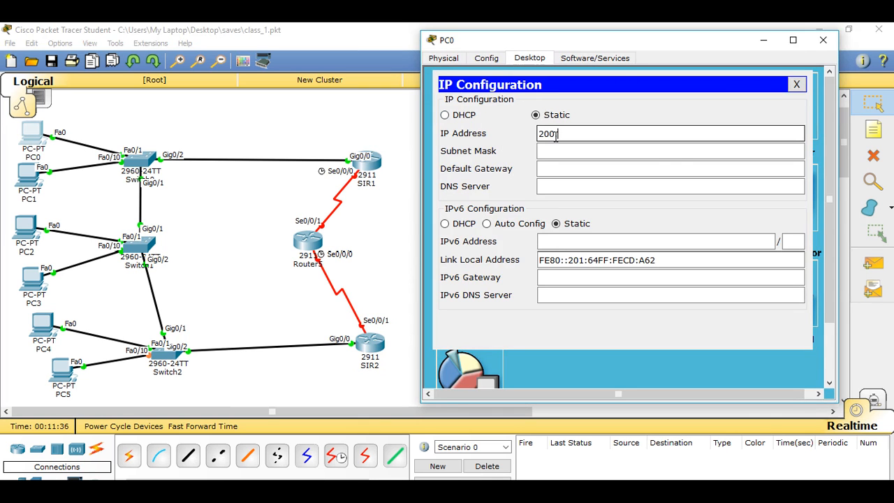
{"action": "type", "text": "68"}
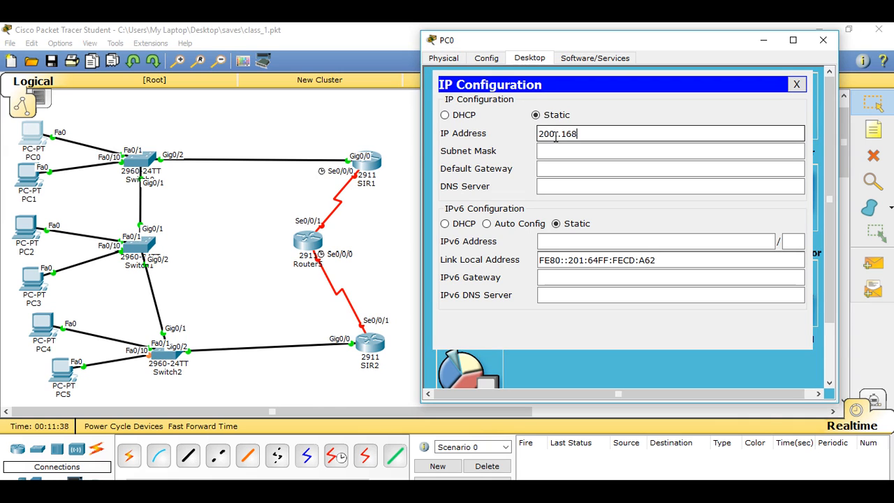
{"action": "type", "text": ".1.50"}
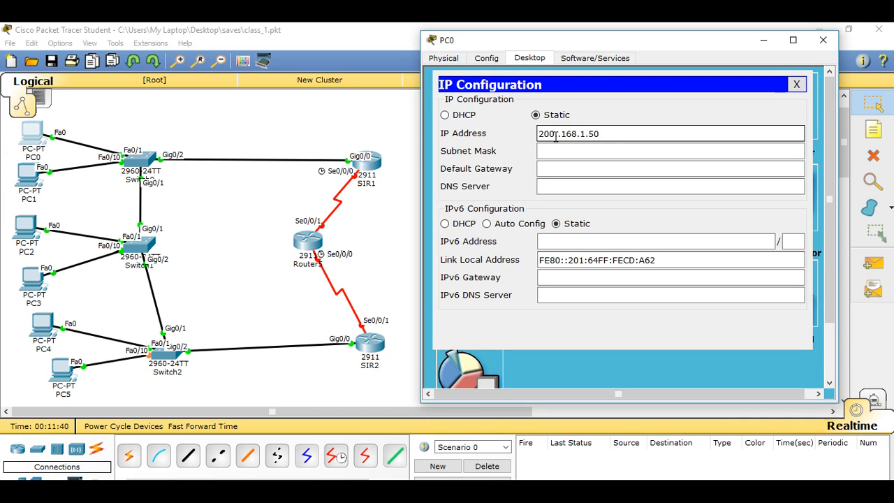
Step: Correct PC0's static IP address to 200.168.1.50 by removing the extra dot
{"action": "left_click_drag", "start_coordinate": [613, 134], "coordinate": [541, 135]}
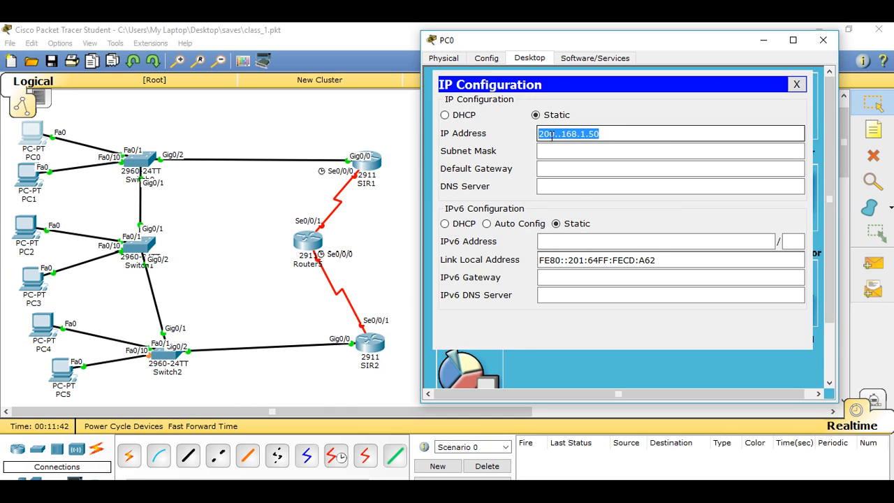
{"action": "right_click", "coordinate": [551, 137]}
{"action": "left_click", "coordinate": [585, 188]}
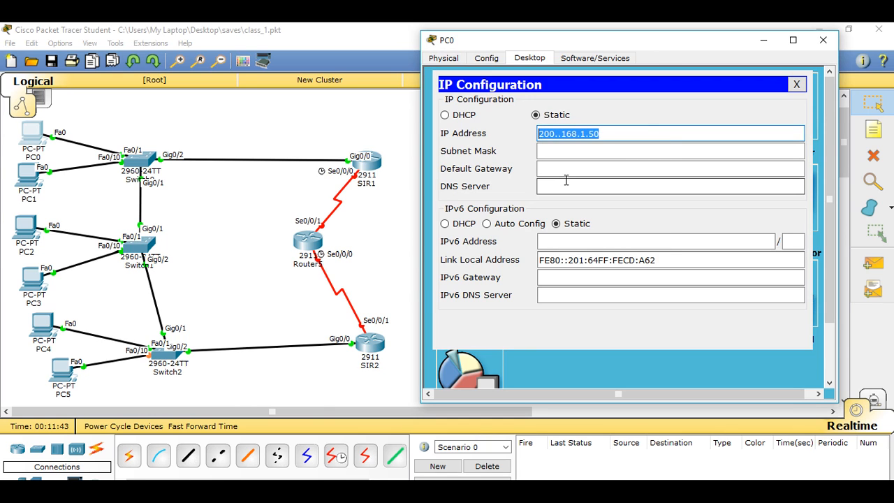
{"action": "left_click", "coordinate": [564, 171]}
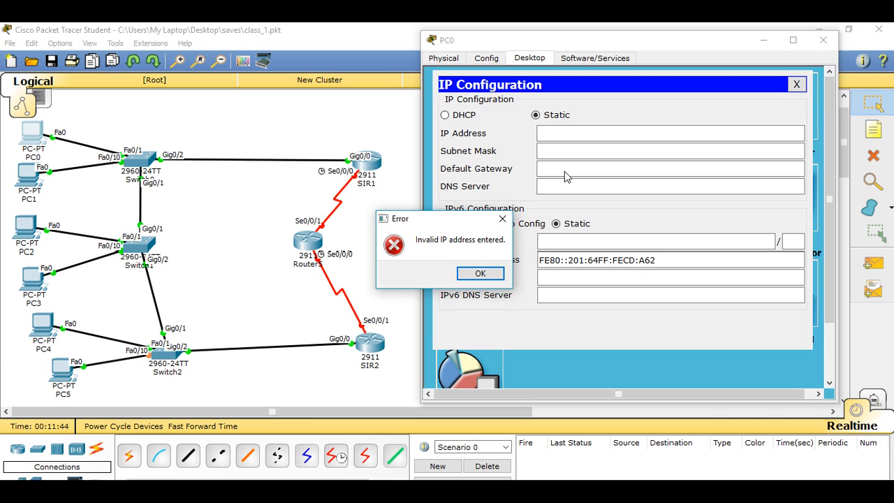
{"action": "key", "text": "Return"}
{"action": "right_click", "coordinate": [555, 134]}
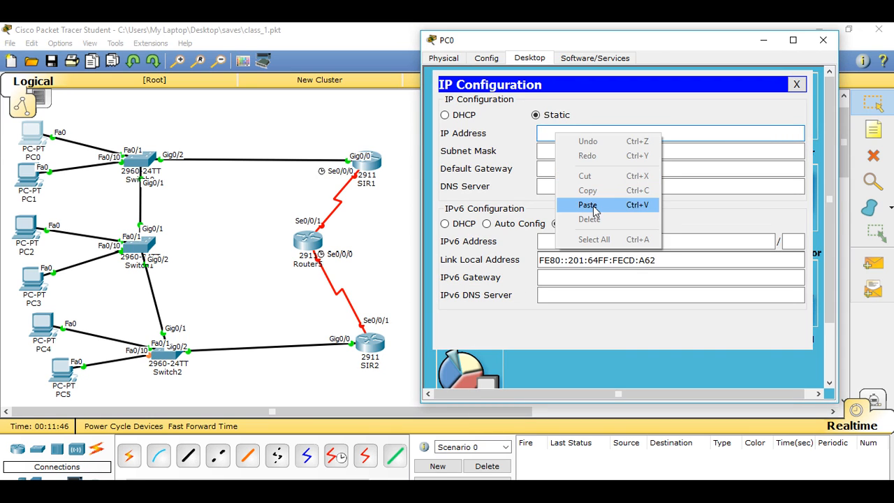
{"action": "left_click", "coordinate": [587, 205]}
{"action": "left_click", "coordinate": [562, 134]}
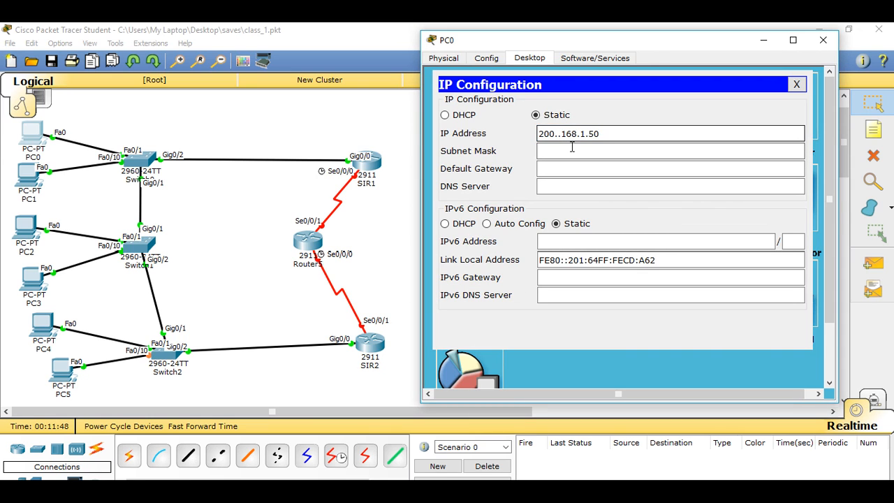
{"action": "key", "text": "BackSpace"}
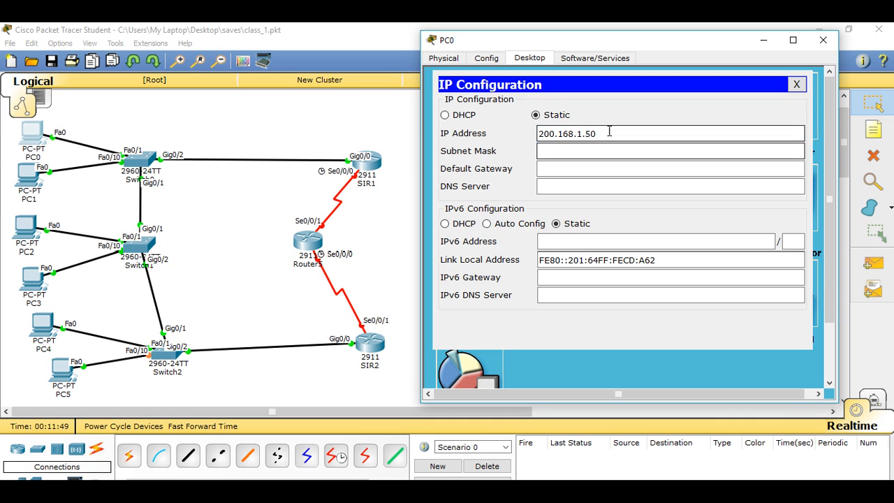
Step: Copy PC0's corrected IP address and let the subnet mask fill in as 255.255.255.0
{"action": "left_click", "coordinate": [607, 133]}
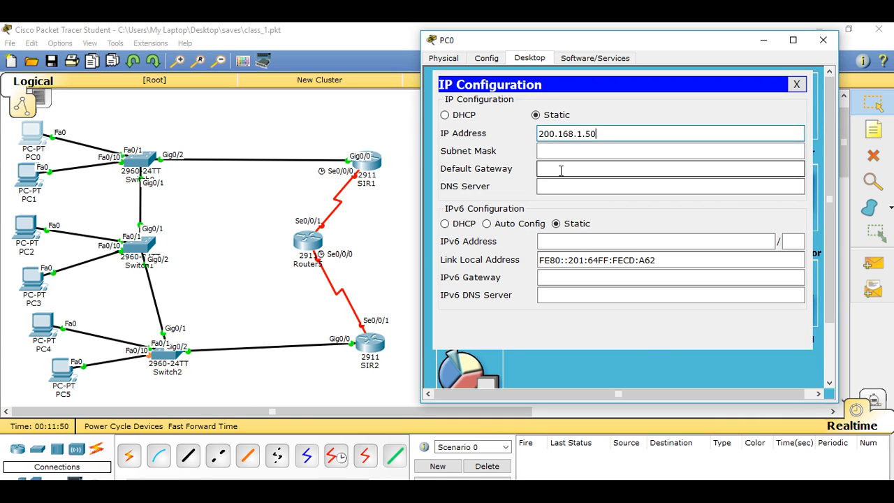
{"action": "left_click_drag", "start_coordinate": [597, 134], "coordinate": [557, 134]}
{"action": "right_click", "coordinate": [556, 133]}
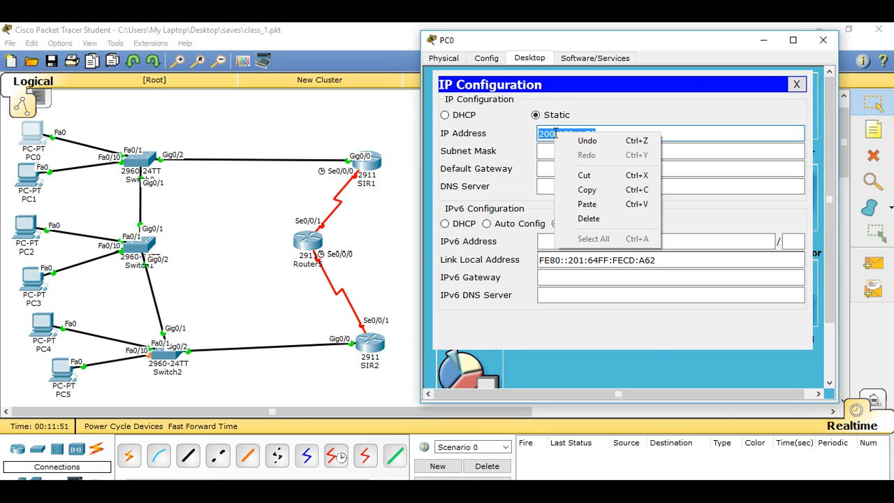
{"action": "left_click", "coordinate": [585, 190]}
{"action": "left_click", "coordinate": [558, 168]}
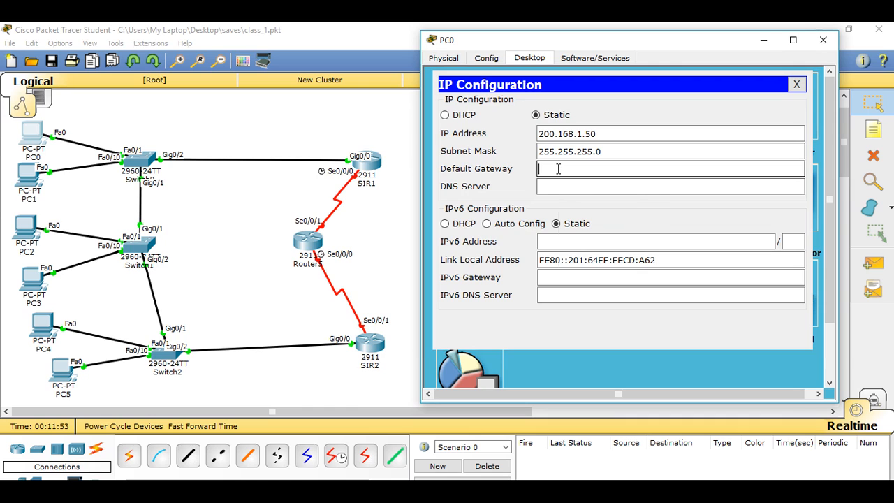
Step: Set PC0's default gateway to 200.168.1.1 based on the copied address, and close the PC0 window
{"action": "right_click", "coordinate": [557, 169]}
{"action": "left_click", "coordinate": [607, 231]}
{"action": "key", "text": "BackSpace"}
{"action": "key", "text": "BackSpace"}
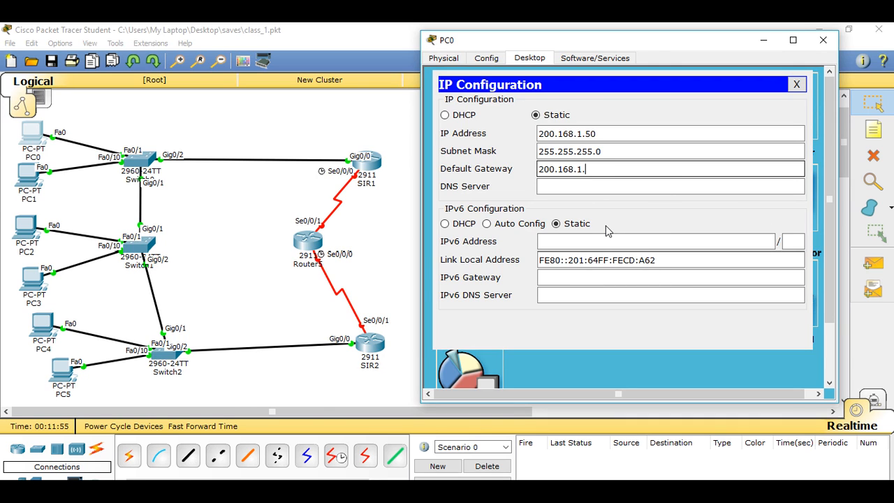
{"action": "type", "text": "1"}
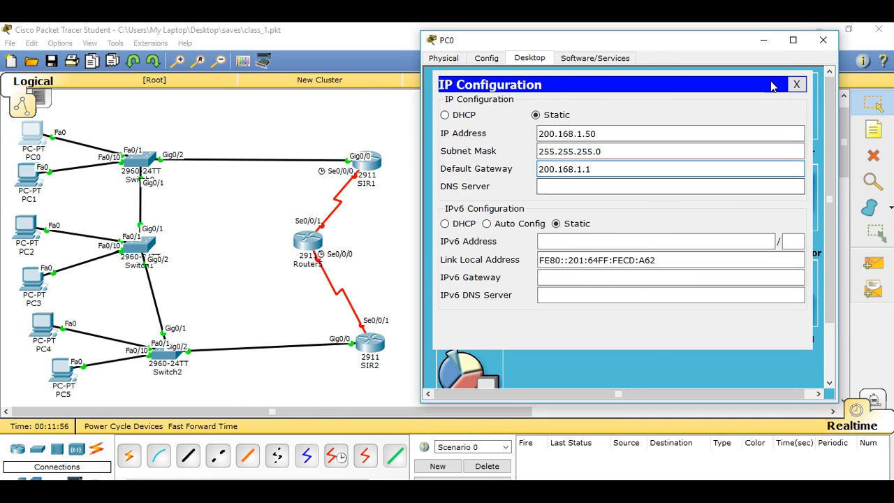
{"action": "left_click", "coordinate": [796, 84]}
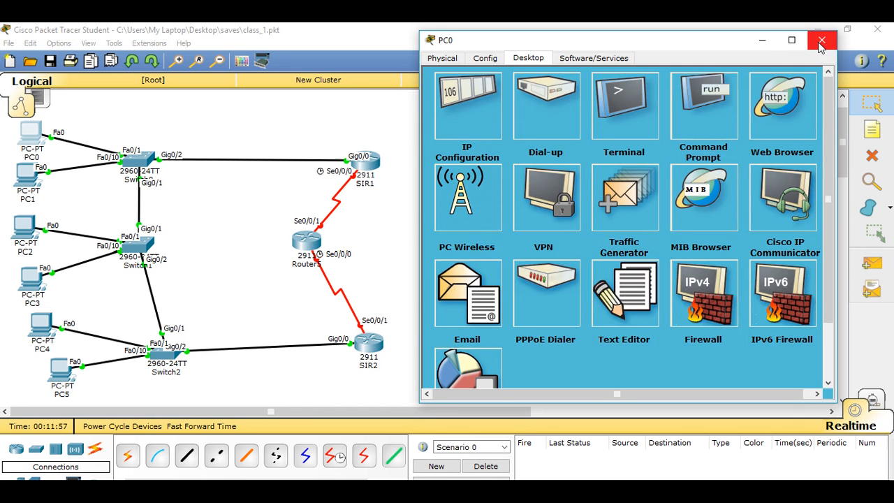
{"action": "left_click", "coordinate": [821, 45]}
Step: Open the IP configuration of PC1 and set its static IP address to 200.168.10.50
{"action": "left_click", "coordinate": [28, 178]}
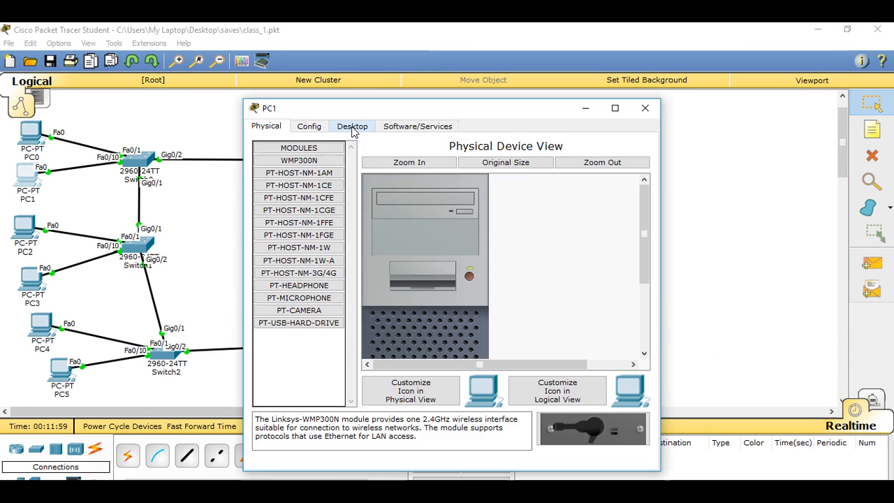
{"action": "left_click", "coordinate": [352, 126]}
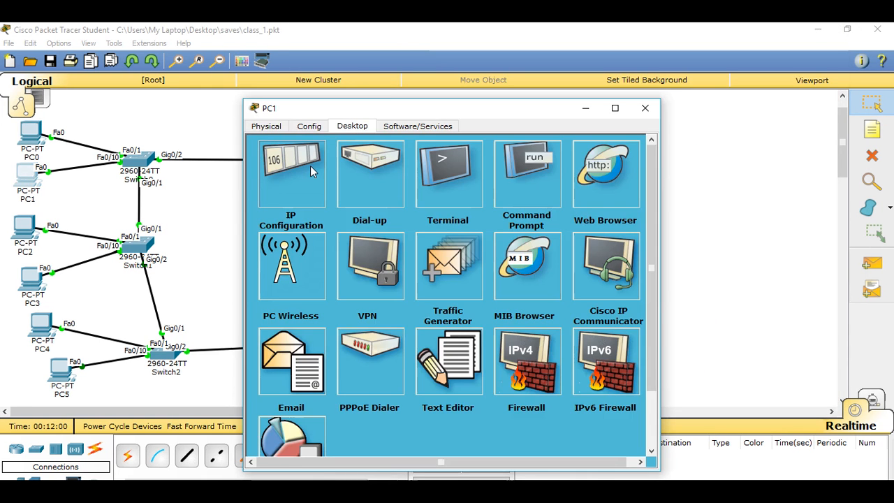
{"action": "left_click", "coordinate": [310, 166]}
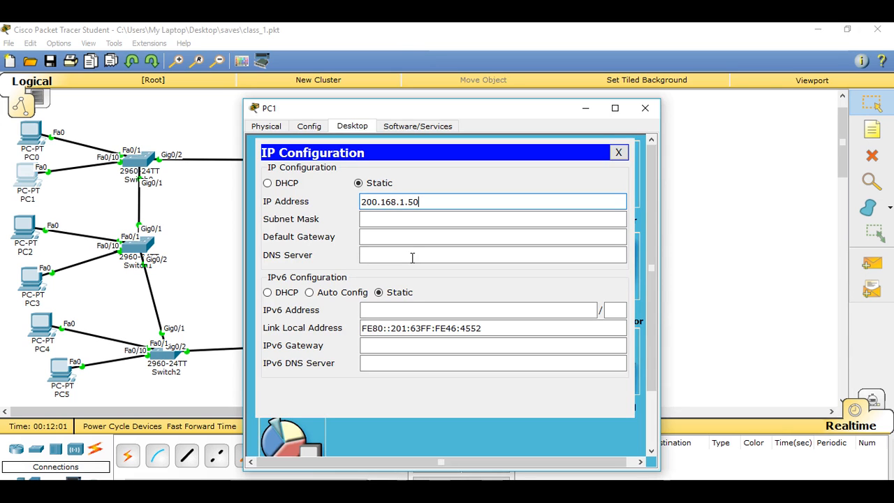
{"action": "key", "text": "Left"}
{"action": "key", "text": "Left"}
{"action": "key", "text": "Left"}
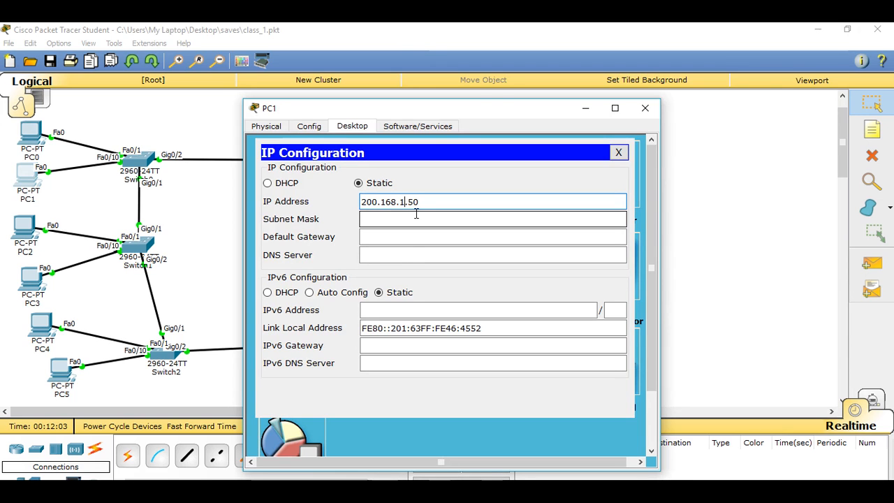
{"action": "type", "text": "0"}
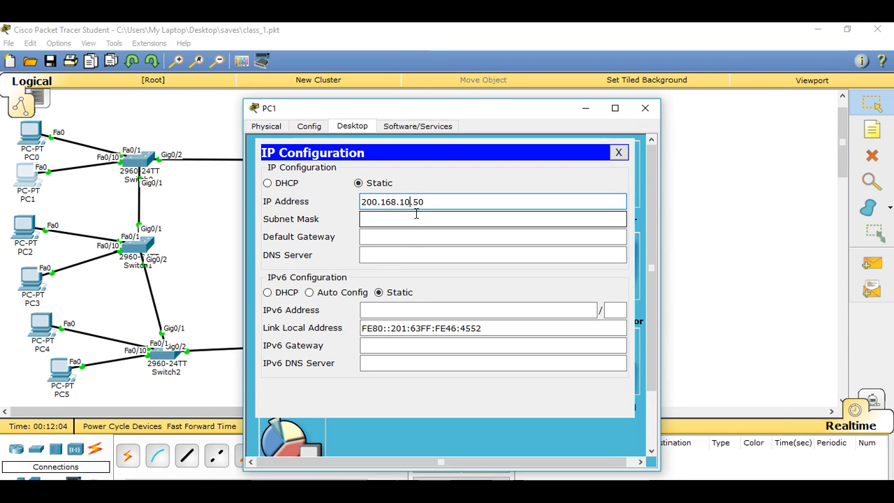
Step: Give PC1 the subnet mask 255.255.255.0 and default gateway 200.168.10.1, and close the PC1 window
{"action": "left_click", "coordinate": [377, 238]}
{"action": "right_click", "coordinate": [386, 236]}
{"action": "left_click", "coordinate": [421, 310]}
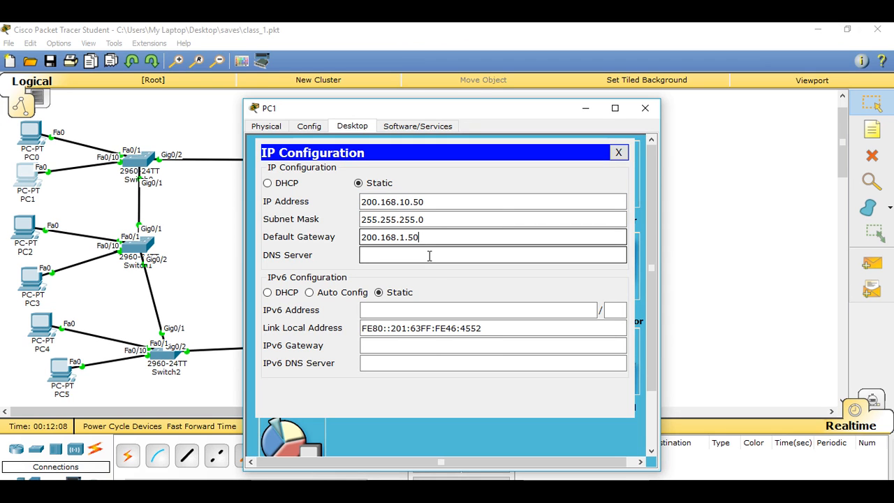
{"action": "key", "text": "BackSpace"}
{"action": "key", "text": "BackSpace"}
{"action": "type", "text": "1"}
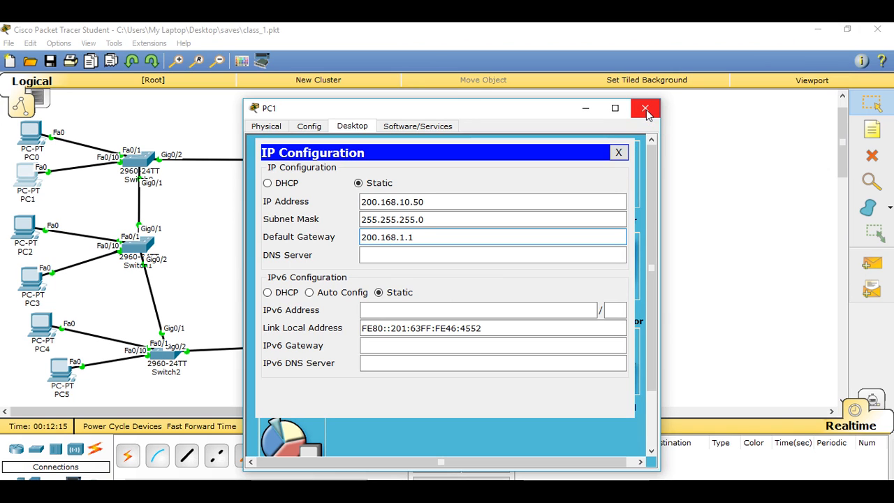
{"action": "left_click", "coordinate": [406, 237]}
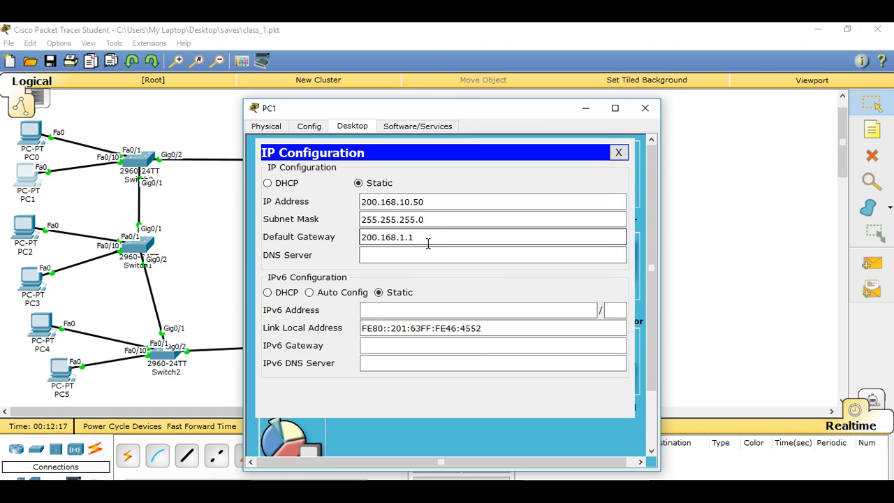
{"action": "type", "text": "0"}
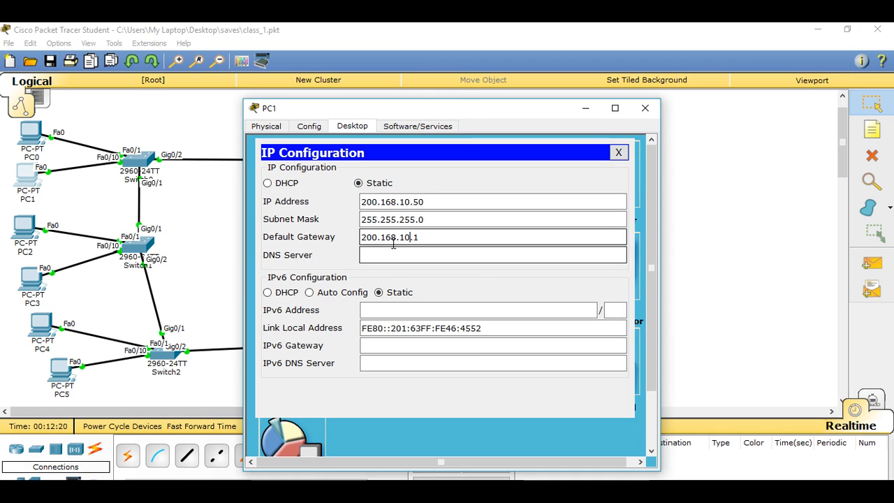
{"action": "left_click", "coordinate": [646, 110]}
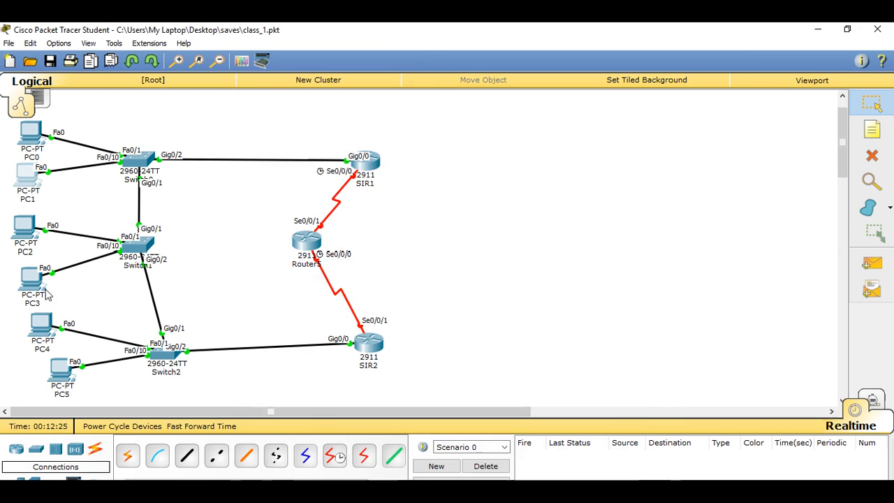
Step: Open the IP configuration of PC2 and set its static IP address to 200.168.1.100
{"action": "left_click", "coordinate": [35, 232]}
{"action": "left_click_drag", "start_coordinate": [463, 114], "coordinate": [578, 82]}
{"action": "left_click", "coordinate": [469, 95]}
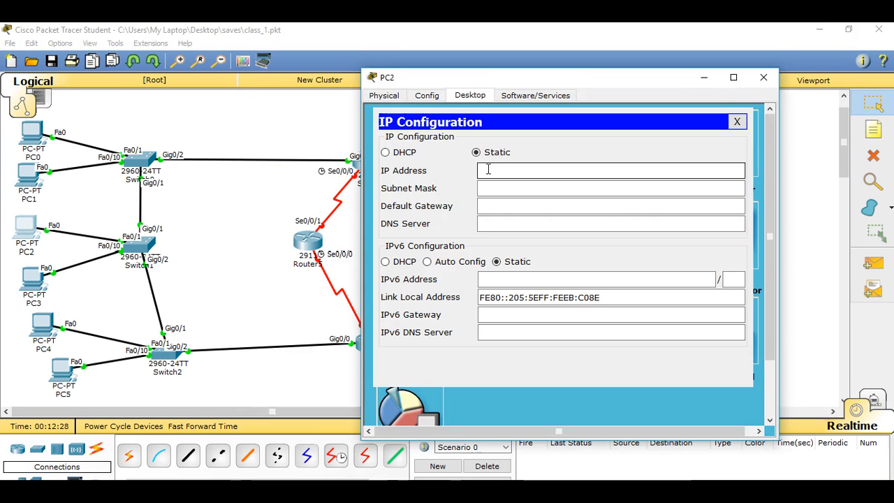
{"action": "right_click", "coordinate": [488, 169]}
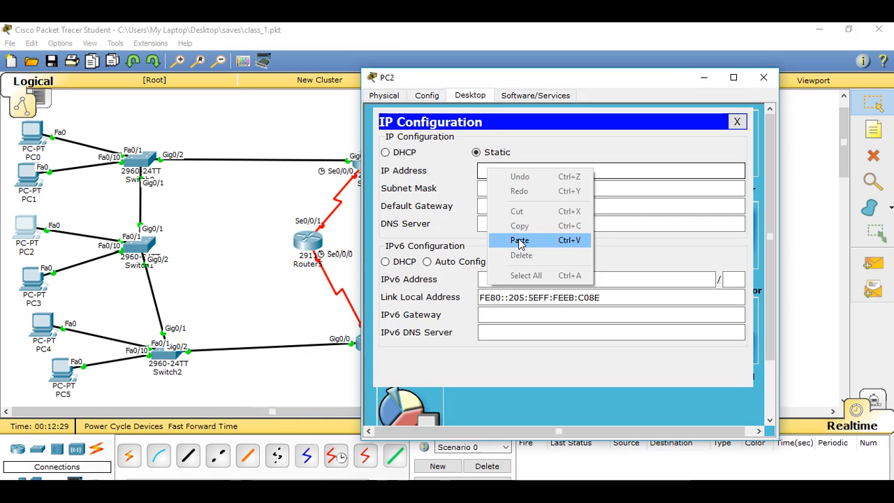
{"action": "left_click", "coordinate": [519, 240]}
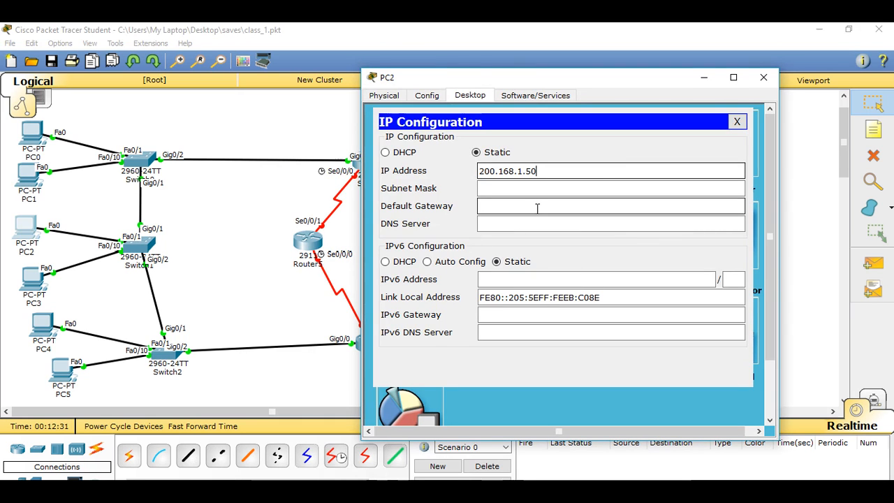
{"action": "key", "text": "BackSpace"}
{"action": "key", "text": "BackSpace"}
{"action": "type", "text": "10"}
{"action": "key", "text": "BackSpace"}
{"action": "type", "text": "00"}
Step: Enter 200.168.10.100 as PC2's default gateway, shorten its final octet, and close the PC2 window
{"action": "left_click", "coordinate": [519, 206]}
{"action": "right_click", "coordinate": [518, 207]}
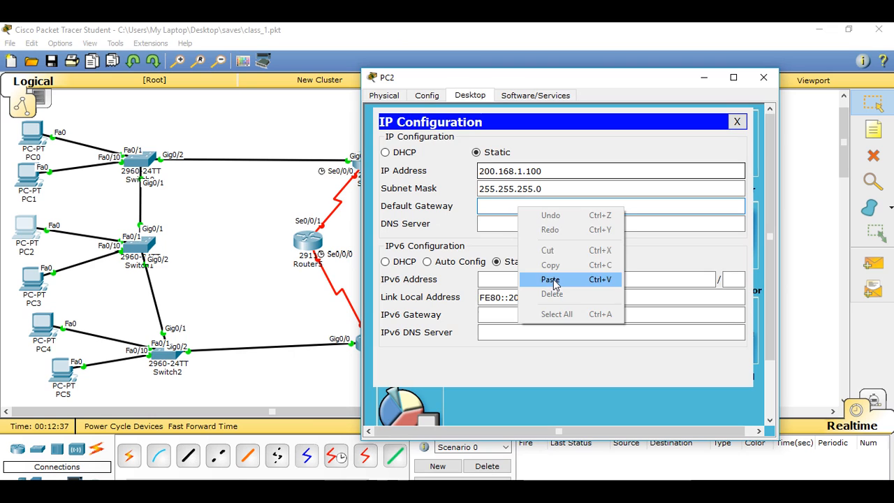
{"action": "left_click", "coordinate": [550, 278]}
{"action": "key", "text": "BackSpace"}
{"action": "key", "text": "BackSpace"}
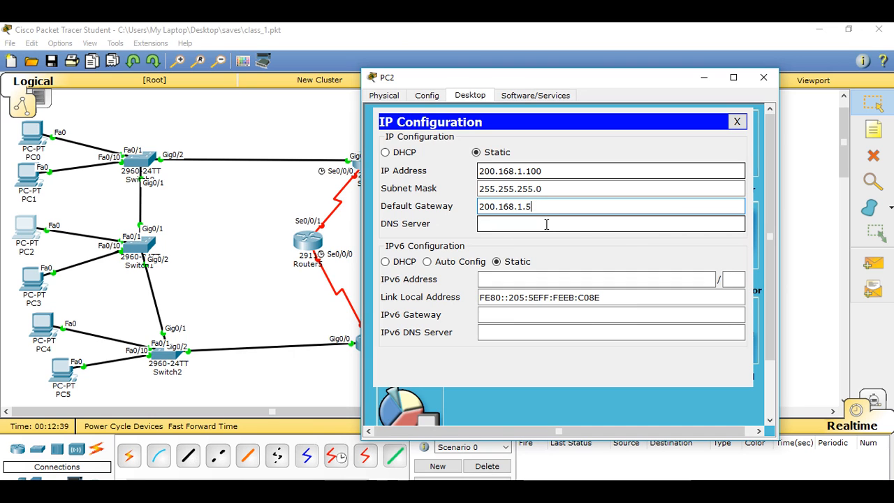
{"action": "key", "text": "BackSpace"}
{"action": "type", "text": "0.100"}
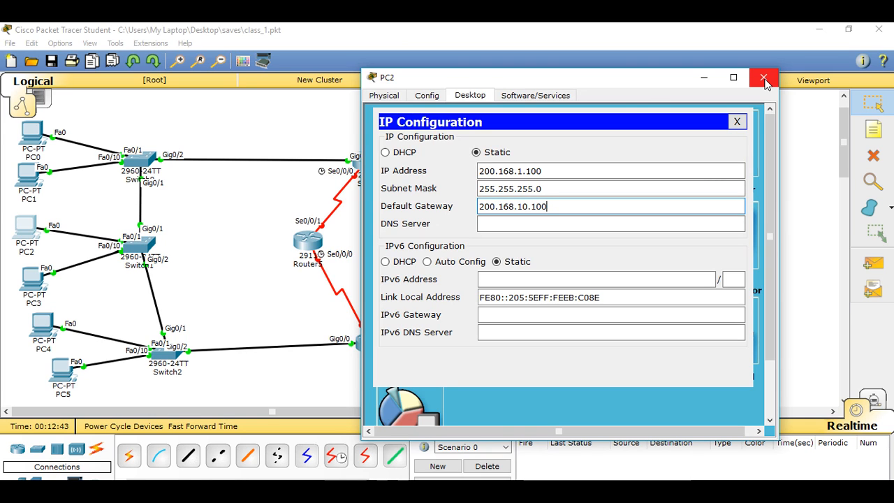
{"action": "key", "text": "BackSpace"}
{"action": "left_click", "coordinate": [763, 78]}
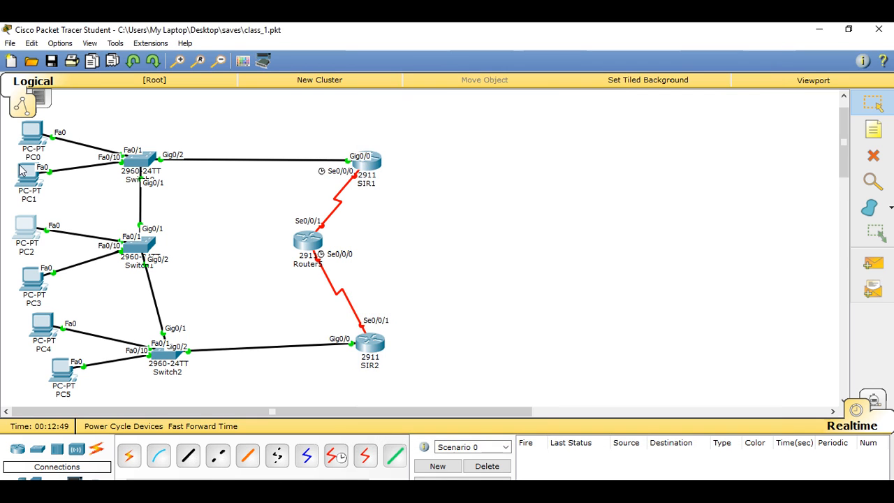
Step: Review the static IP address and default gateway in PC1's IP configuration, and close its window
{"action": "left_click", "coordinate": [21, 170]}
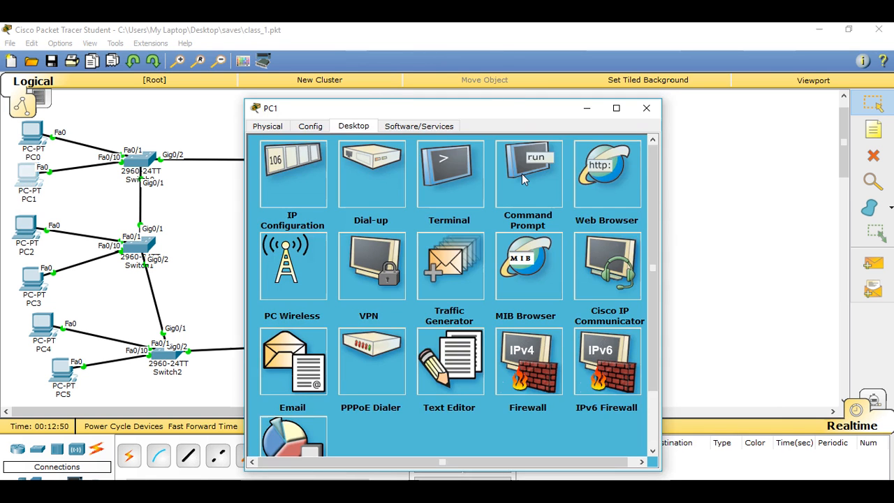
{"action": "left_click", "coordinate": [291, 175]}
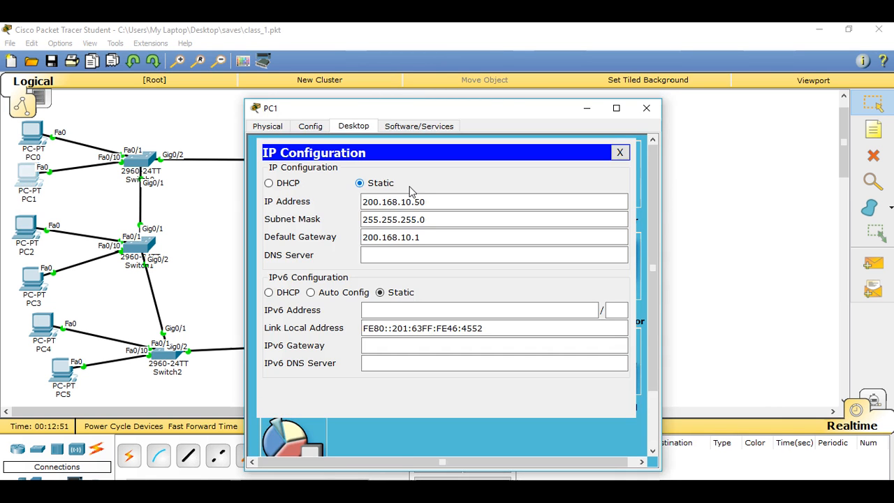
{"action": "left_click", "coordinate": [645, 108]}
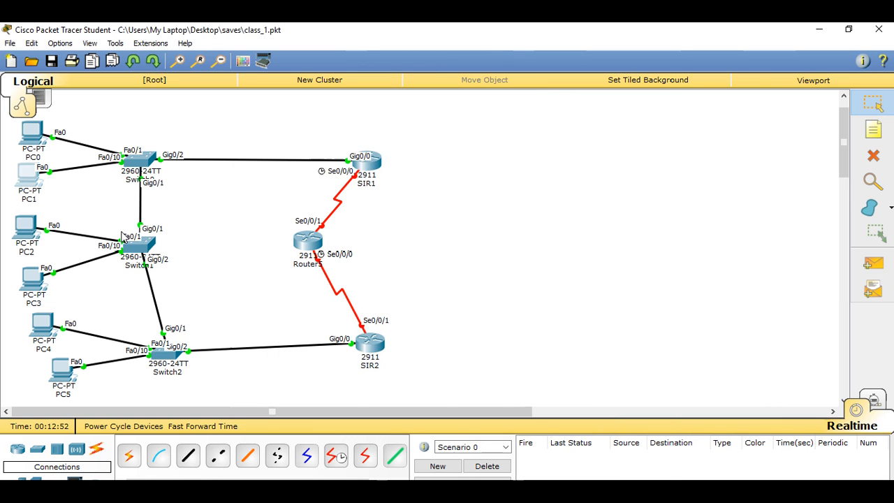
Step: Open the IP configuration of PC3 and set its static IP address to 200.168.1.100
{"action": "left_click", "coordinate": [31, 278]}
{"action": "left_click", "coordinate": [353, 125]}
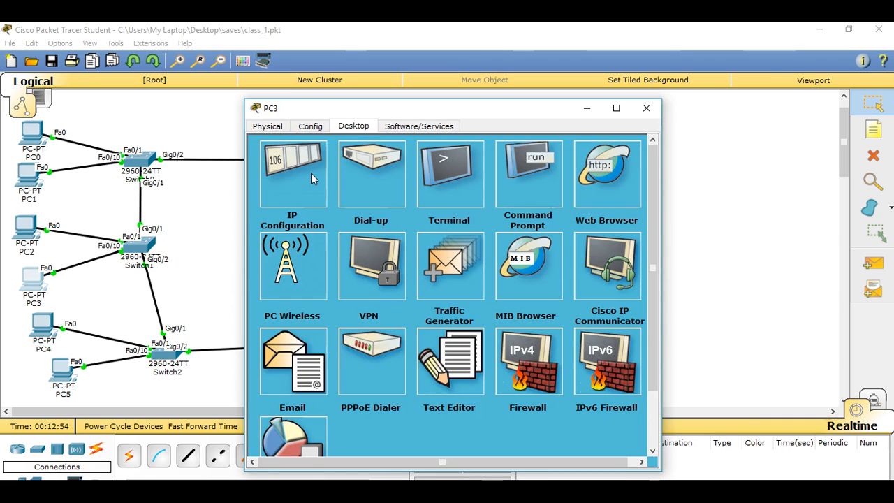
{"action": "left_click", "coordinate": [312, 178]}
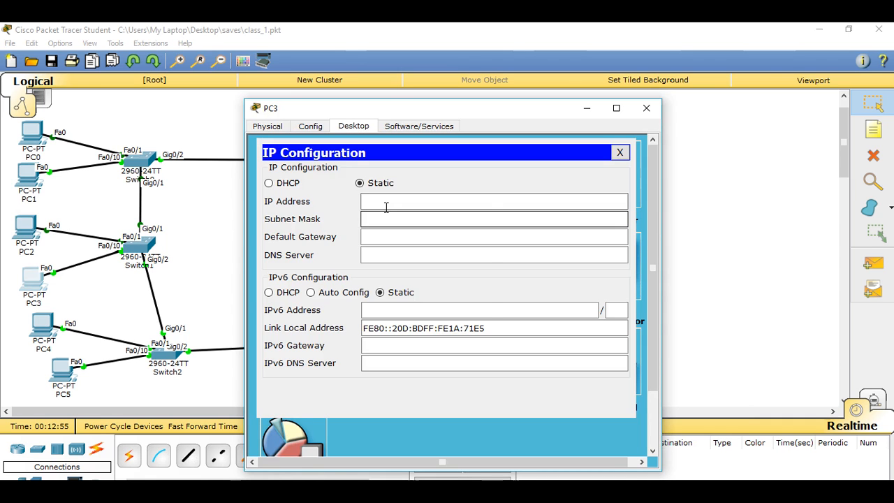
{"action": "right_click", "coordinate": [386, 204]}
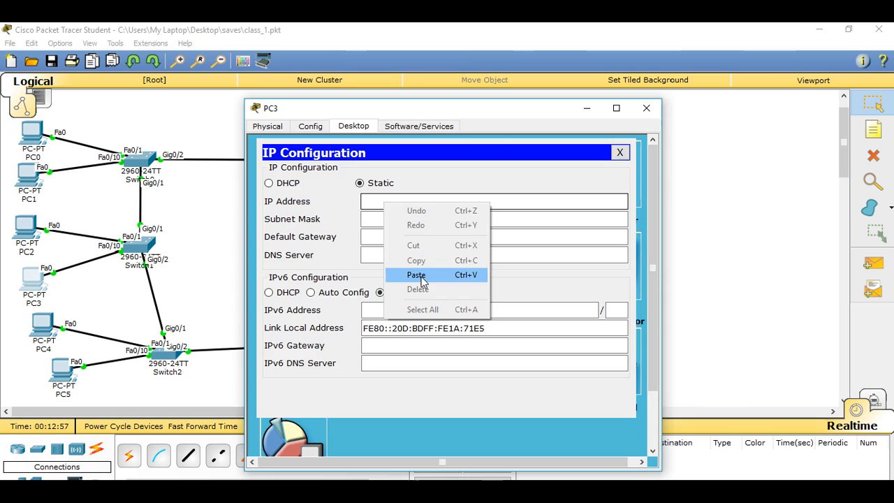
{"action": "left_click", "coordinate": [421, 281]}
{"action": "key", "text": "BackSpace"}
{"action": "key", "text": "BackSpace"}
{"action": "type", "text": "168.1.1"}
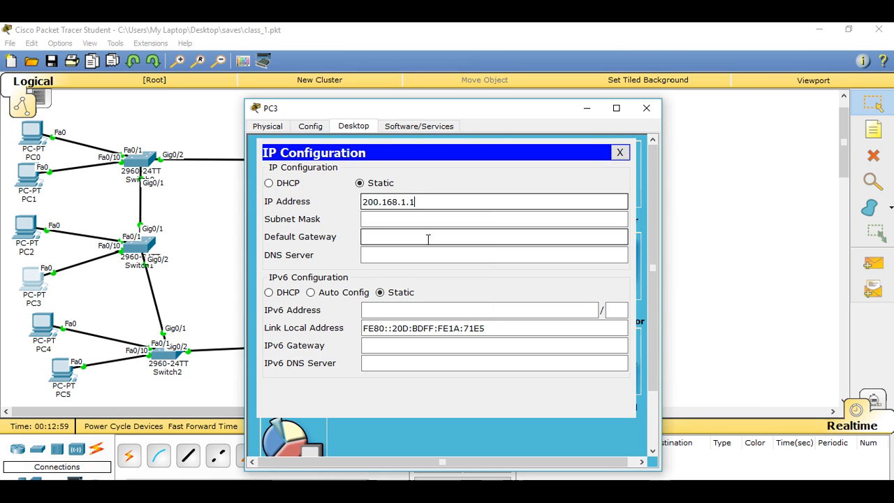
{"action": "type", "text": "00"}
Step: Give PC3 the subnet mask 255.255.255.0 and default gateway 200.168.10.1, and close the PC3 window
{"action": "right_click", "coordinate": [417, 240]}
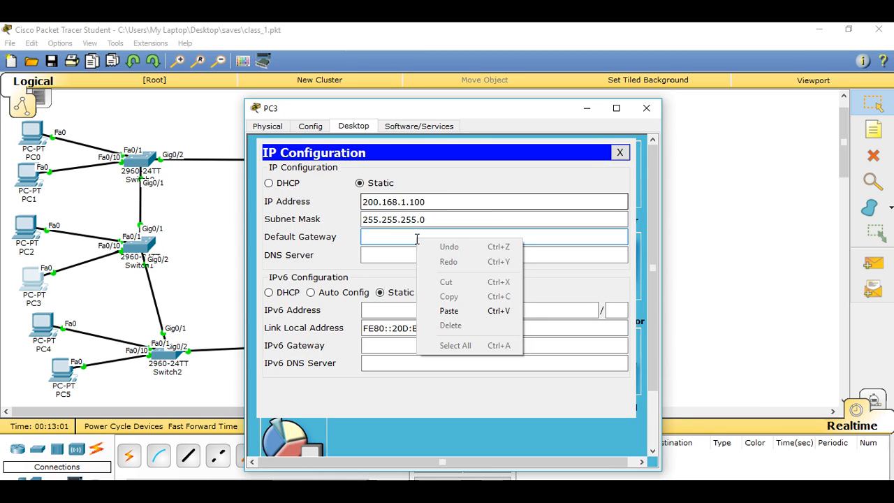
{"action": "left_click", "coordinate": [451, 317]}
{"action": "key", "text": "BackSpace"}
{"action": "key", "text": "BackSpace"}
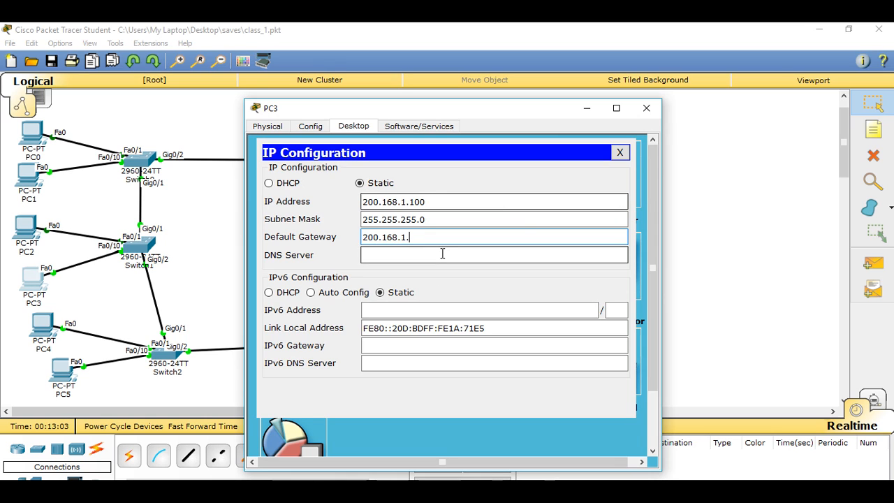
{"action": "key", "text": "BackSpace"}
{"action": "type", "text": "0.10"}
{"action": "key", "text": "BackSpace"}
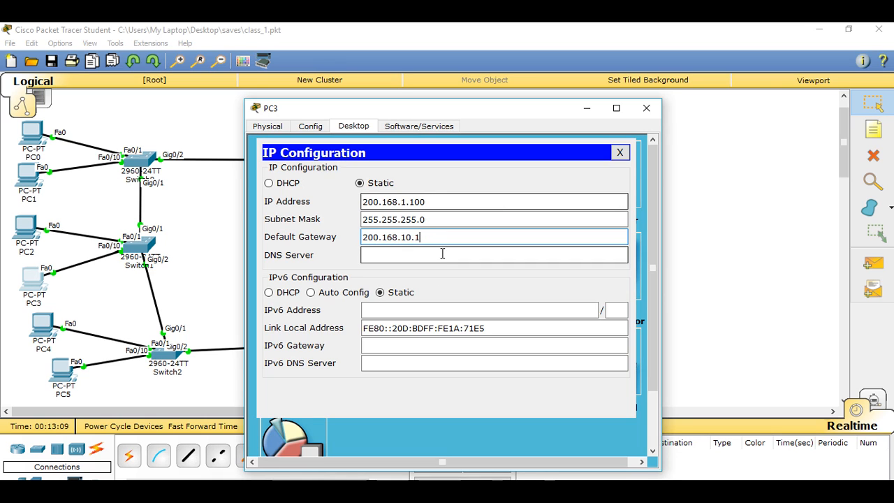
{"action": "left_click", "coordinate": [647, 109]}
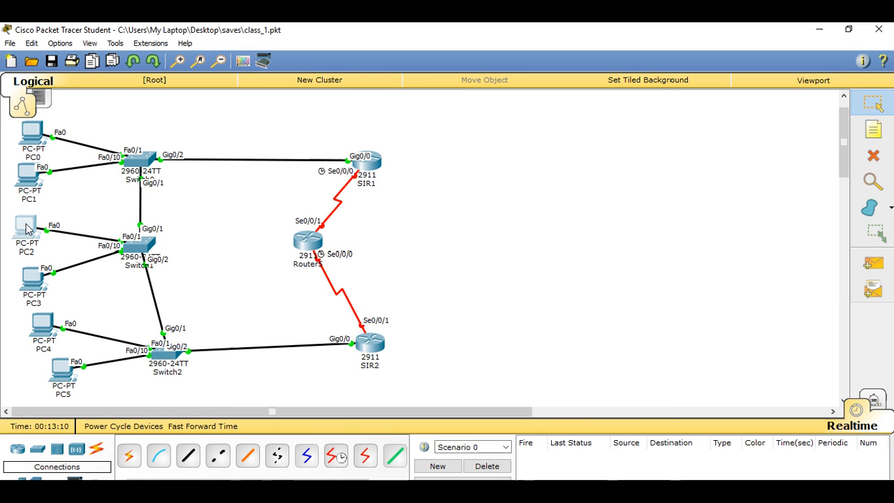
Step: Correct PC2's default gateway to 200.168.1.1 in its IP configuration, and close the PC2 window
{"action": "left_click", "coordinate": [26, 228]}
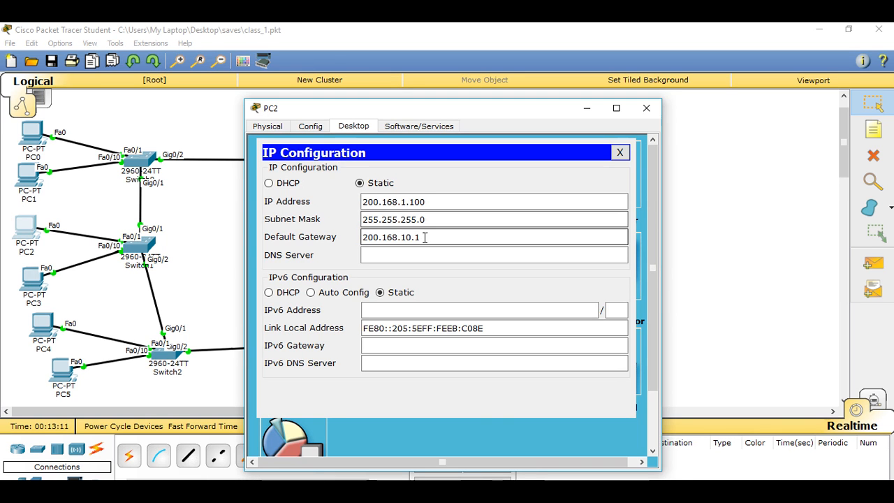
{"action": "left_click", "coordinate": [412, 237]}
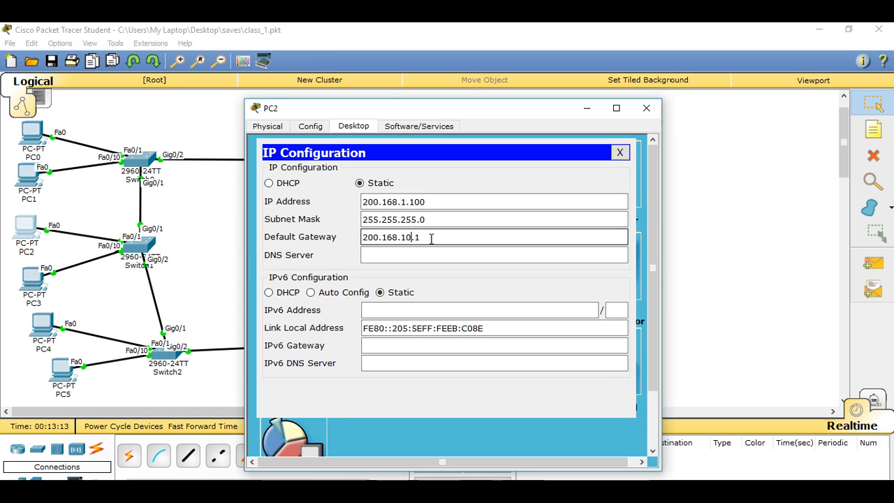
{"action": "key", "text": "BackSpace"}
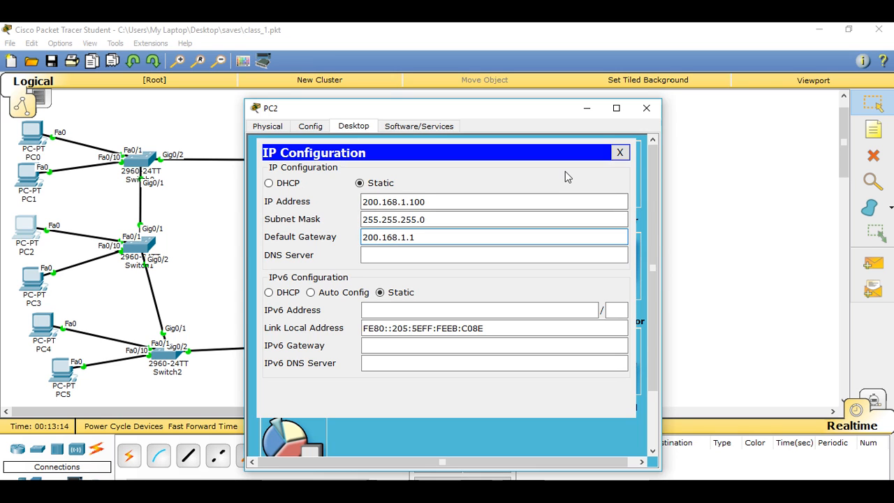
{"action": "left_click", "coordinate": [655, 109]}
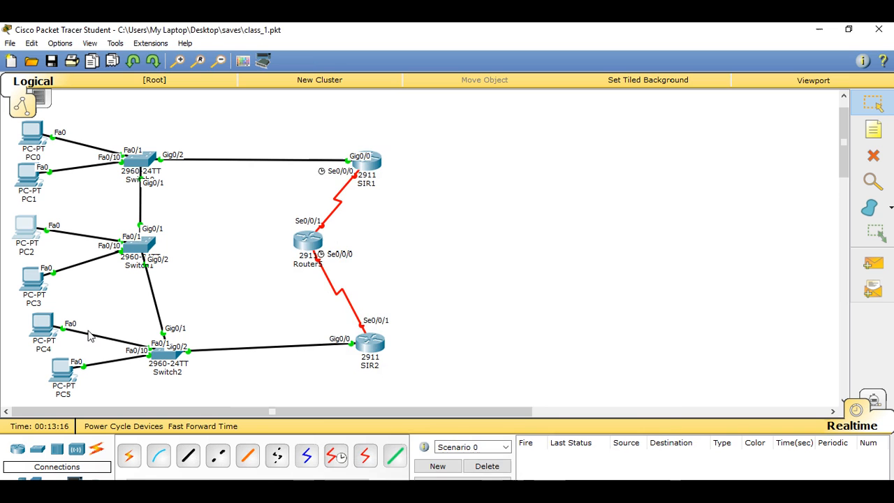
Step: Open the IP configuration of PC4 and set its static IP address to 200.168.1.150
{"action": "left_click", "coordinate": [42, 324]}
{"action": "left_click", "coordinate": [359, 130]}
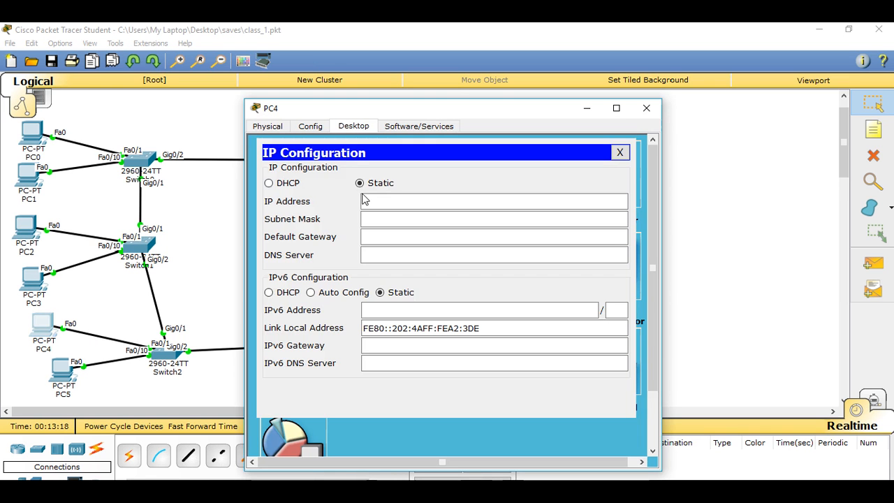
{"action": "right_click", "coordinate": [380, 201]}
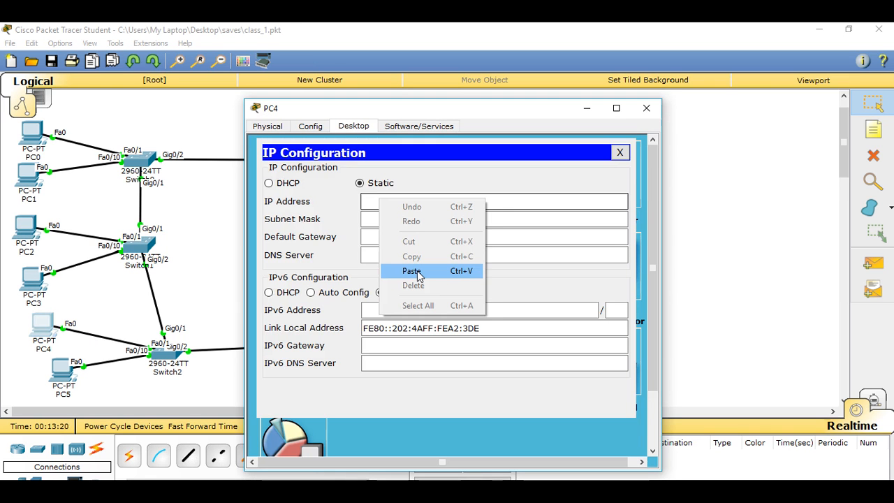
{"action": "left_click", "coordinate": [412, 271]}
{"action": "key", "text": "BackSpace"}
{"action": "key", "text": "BackSpace"}
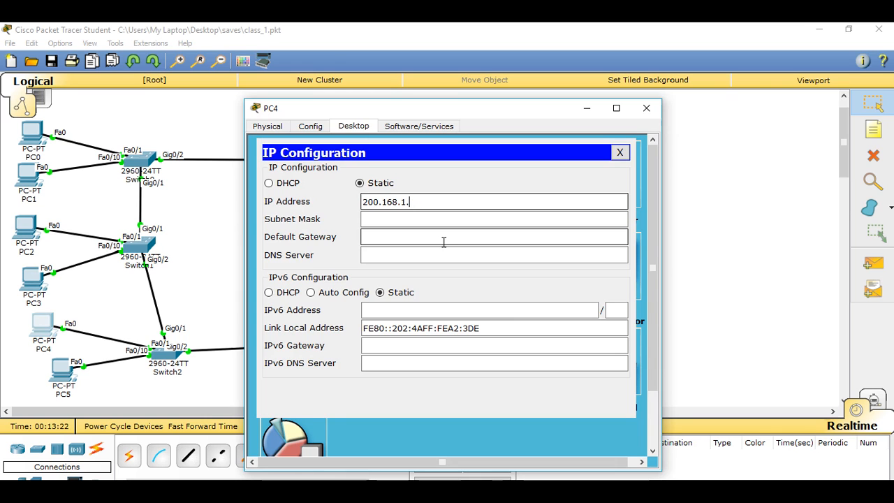
{"action": "type", "text": "150"}
Step: Give PC4 the subnet mask 255.255.255.0 and default gateway 200.168.1.1, and close the PC4 window
{"action": "right_click", "coordinate": [422, 240]}
{"action": "left_click", "coordinate": [452, 311]}
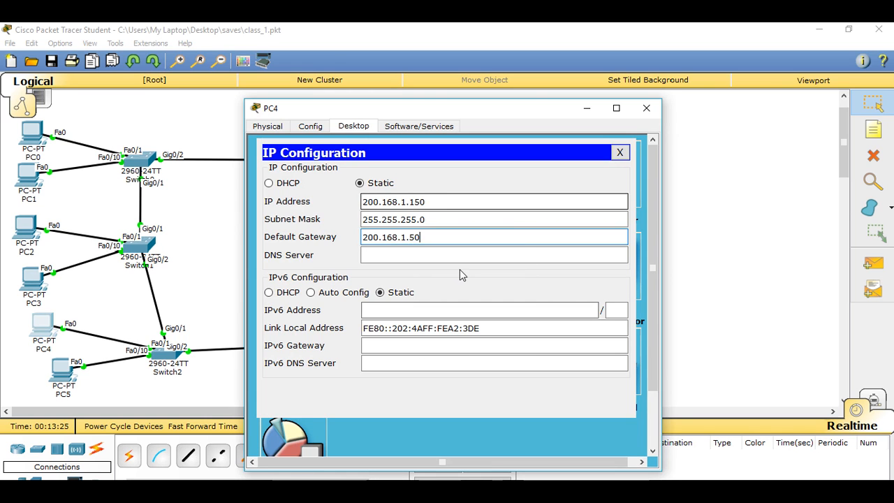
{"action": "key", "text": "BackSpace"}
{"action": "key", "text": "BackSpace"}
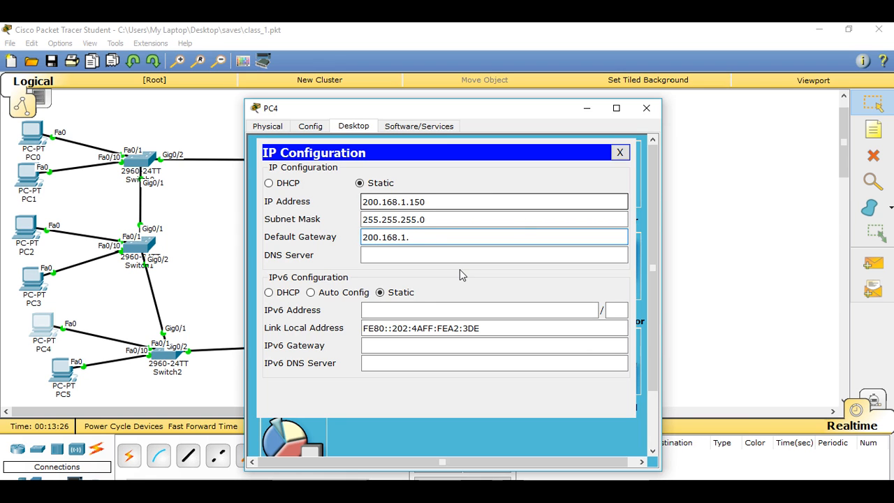
{"action": "type", "text": "1"}
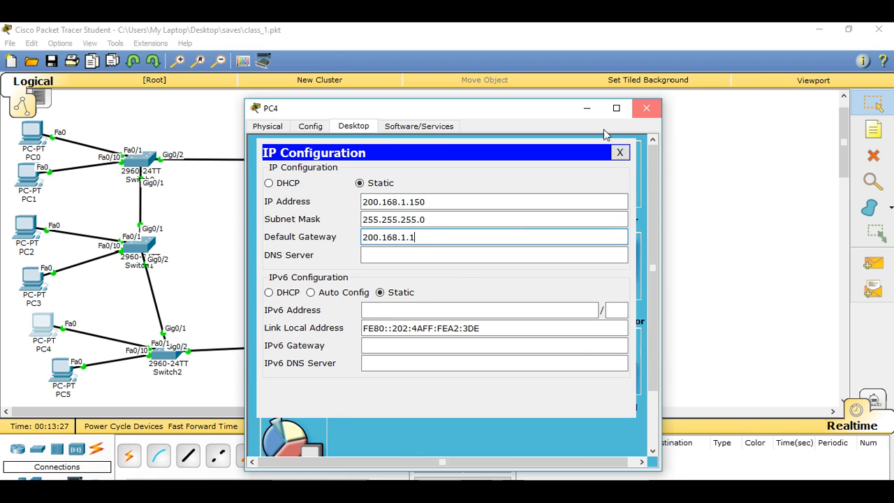
{"action": "left_click", "coordinate": [646, 108]}
Step: Open the IP configuration of PC5 and set its static IP address to 200.168.1.150
{"action": "left_click", "coordinate": [74, 375]}
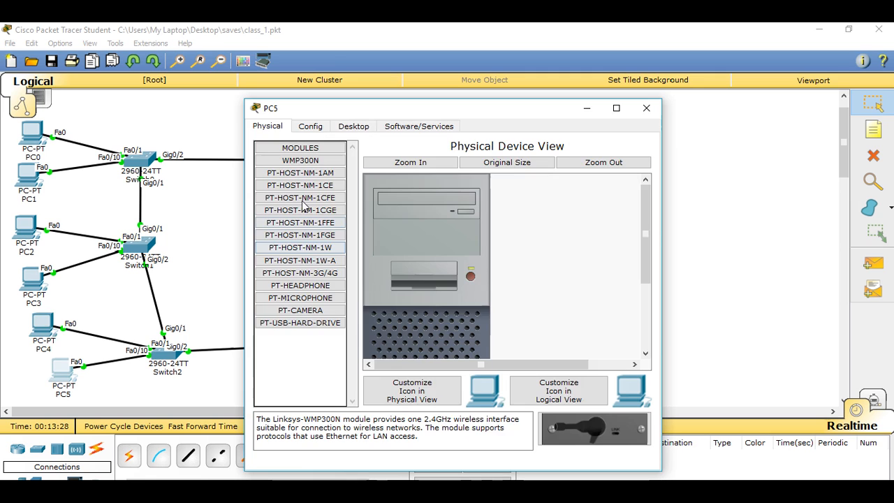
{"action": "left_click", "coordinate": [353, 125]}
{"action": "left_click", "coordinate": [283, 179]}
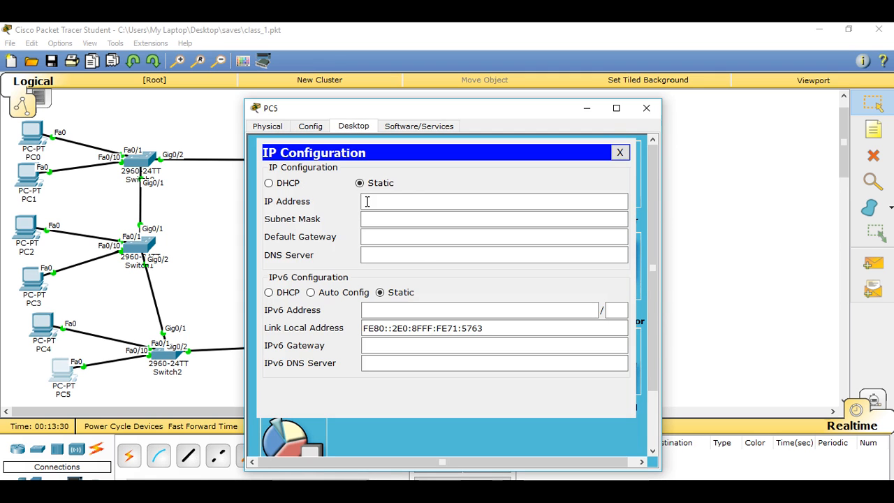
{"action": "left_click", "coordinate": [366, 201]}
{"action": "type", "text": "200.168.1.50"}
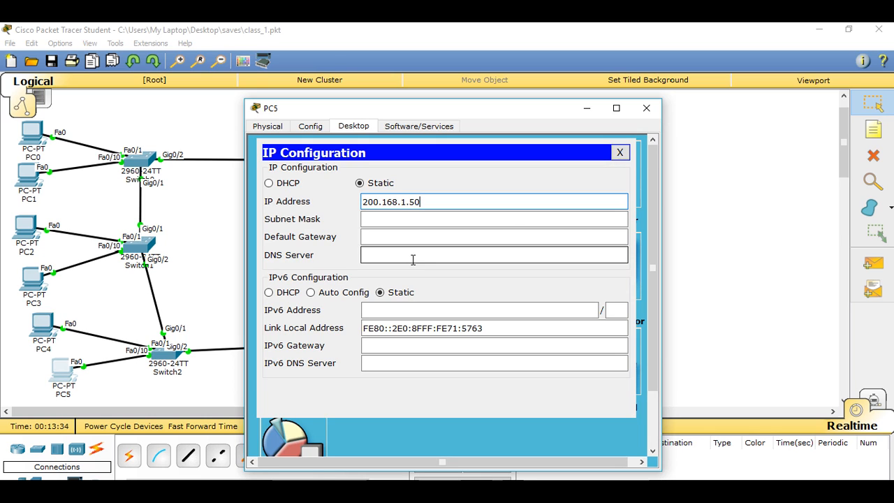
{"action": "key", "text": "BackSpace"}
{"action": "key", "text": "BackSpace"}
{"action": "type", "text": "150"}
Step: Give PC5 the subnet mask 255.255.255.0 and default gateway 200.168.10.1, and close the PC5 window
{"action": "left_click", "coordinate": [400, 238]}
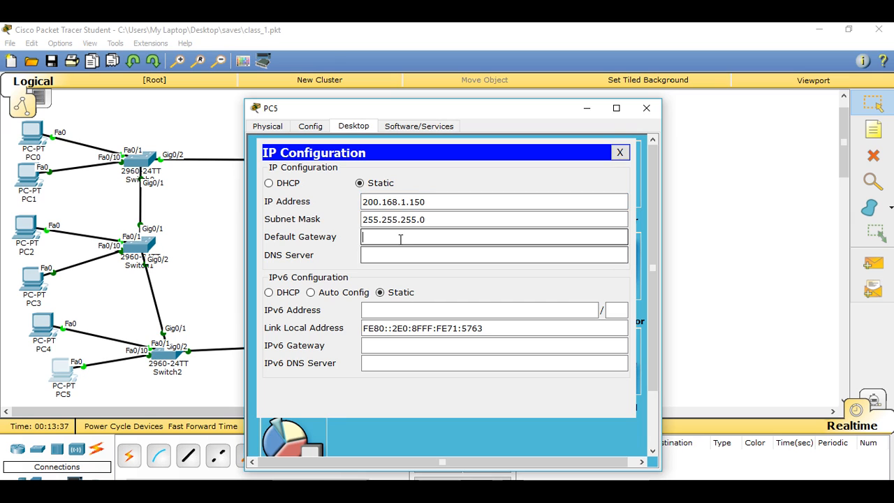
{"action": "right_click", "coordinate": [401, 240]}
{"action": "left_click", "coordinate": [433, 312]}
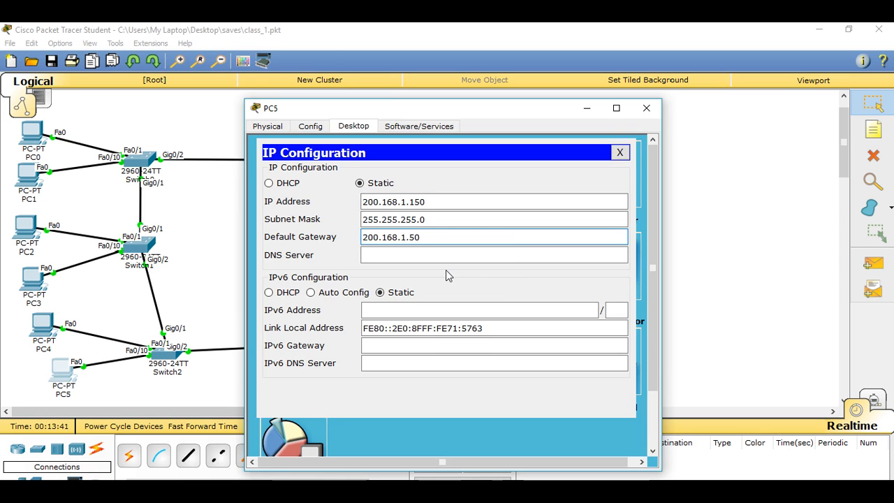
{"action": "key", "text": "BackSpace"}
{"action": "key", "text": "BackSpace"}
{"action": "key", "text": "BackSpace"}
{"action": "type", "text": "0.1"}
{"action": "left_click", "coordinate": [647, 108]}
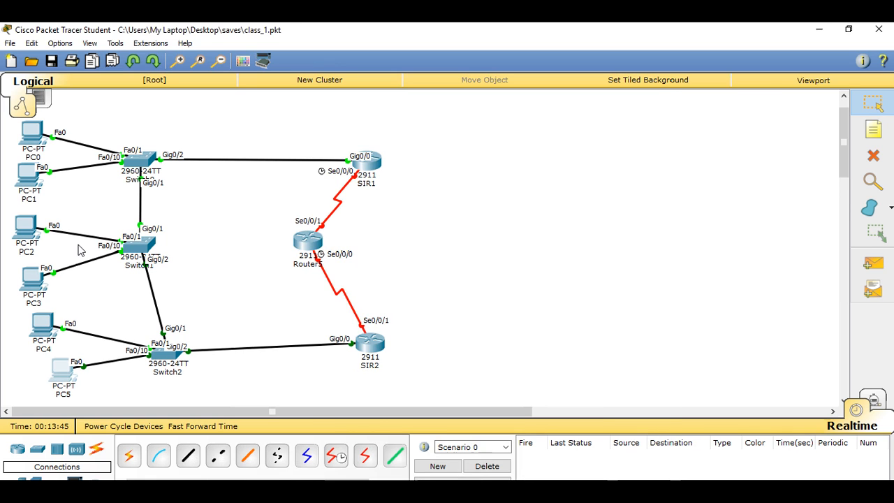
Step: Copy the static IP address from PC2's IP configuration and close the PC2 window
{"action": "left_click", "coordinate": [26, 227]}
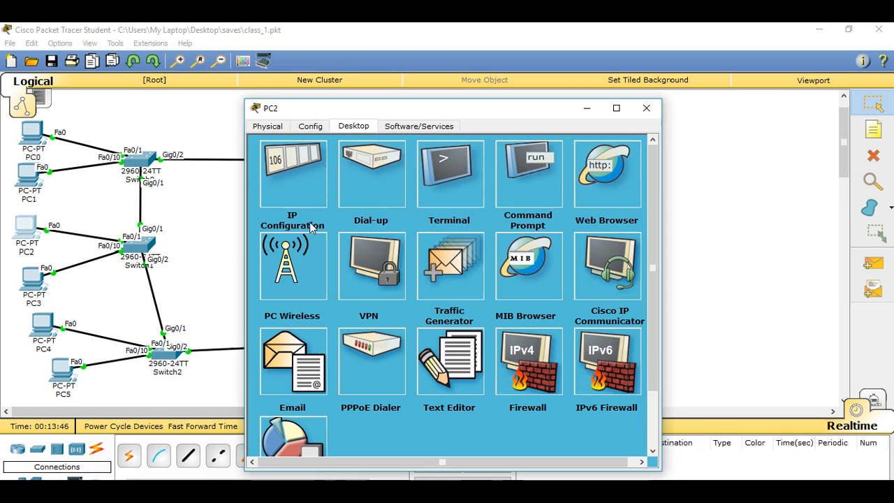
{"action": "left_click", "coordinate": [317, 169]}
{"action": "key", "text": "ctrl+c"}
{"action": "right_click", "coordinate": [392, 204]}
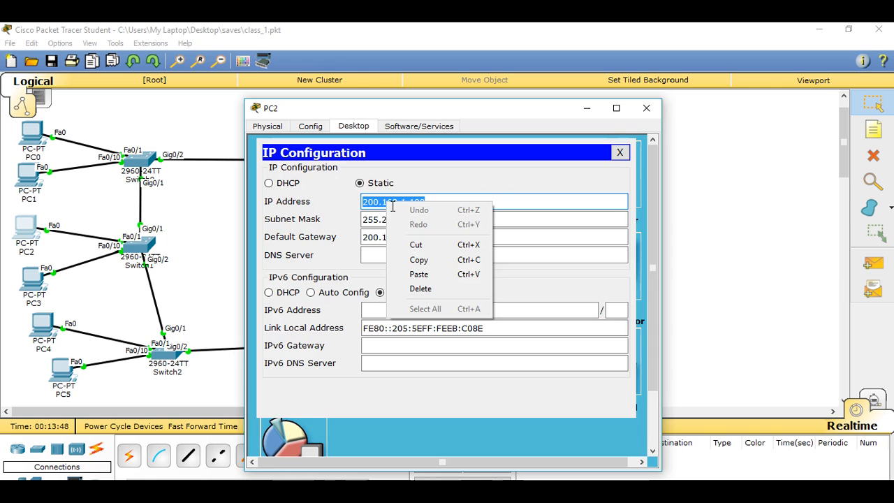
{"action": "left_click", "coordinate": [419, 260]}
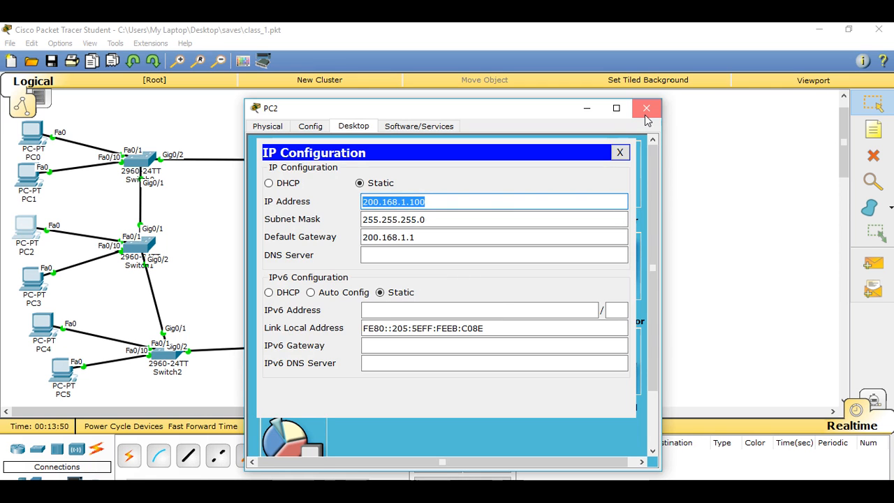
{"action": "left_click", "coordinate": [646, 109]}
Step: Ping PC2 at 200.168.1.100 from PC4's command prompt, and close the PC4 window
{"action": "left_click", "coordinate": [59, 328]}
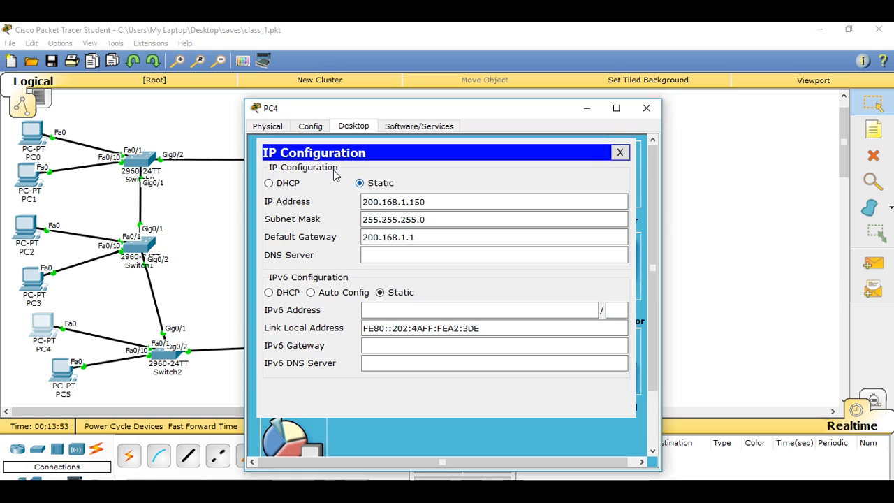
{"action": "left_click", "coordinate": [619, 152]}
{"action": "left_click", "coordinate": [527, 174]}
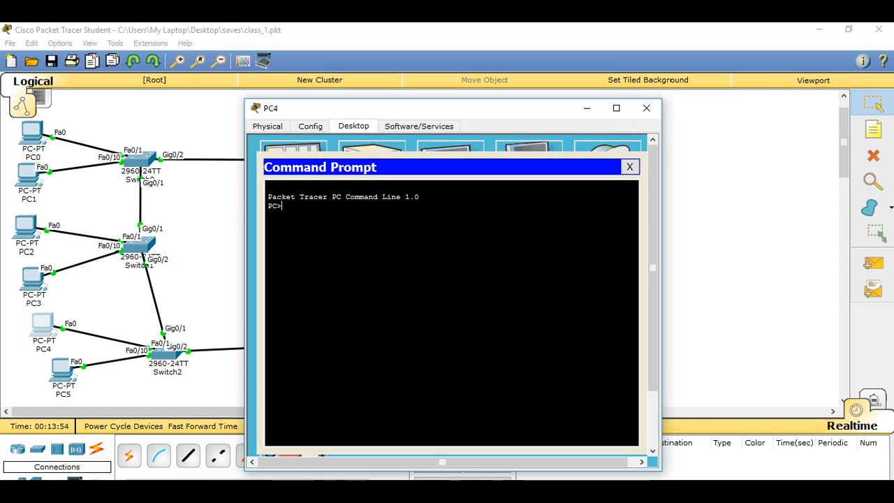
{"action": "type", "text": "ping"}
{"action": "right_click", "coordinate": [363, 214]}
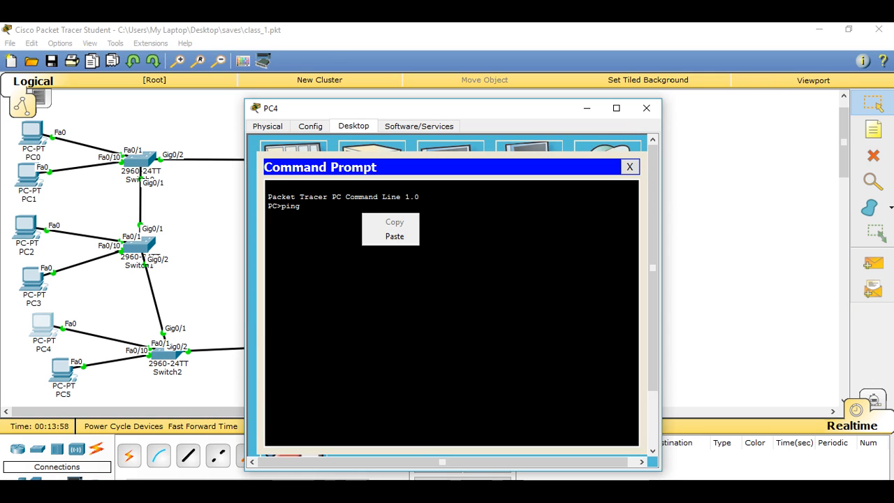
{"action": "left_click", "coordinate": [396, 239]}
{"action": "key", "text": "Return"}
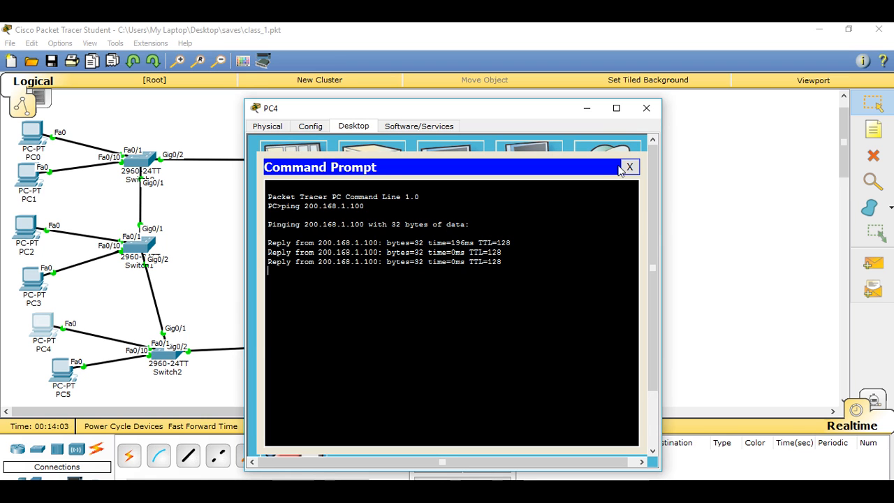
{"action": "left_click", "coordinate": [629, 167]}
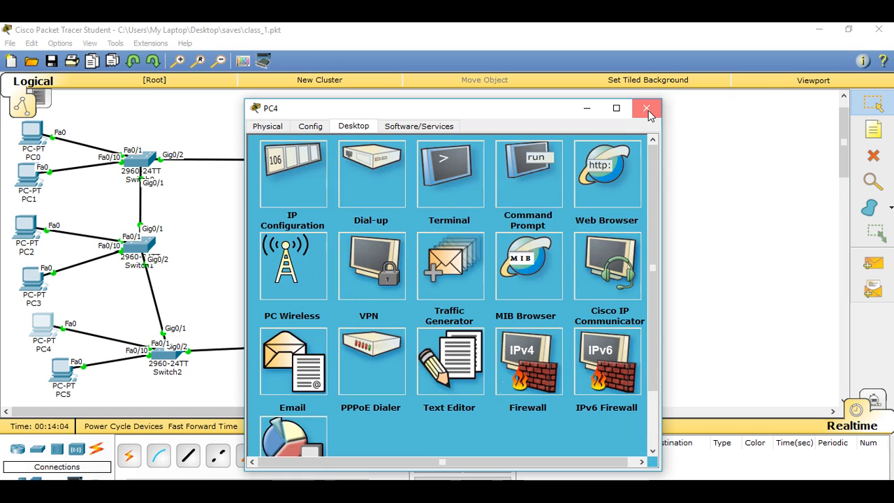
{"action": "left_click", "coordinate": [647, 110]}
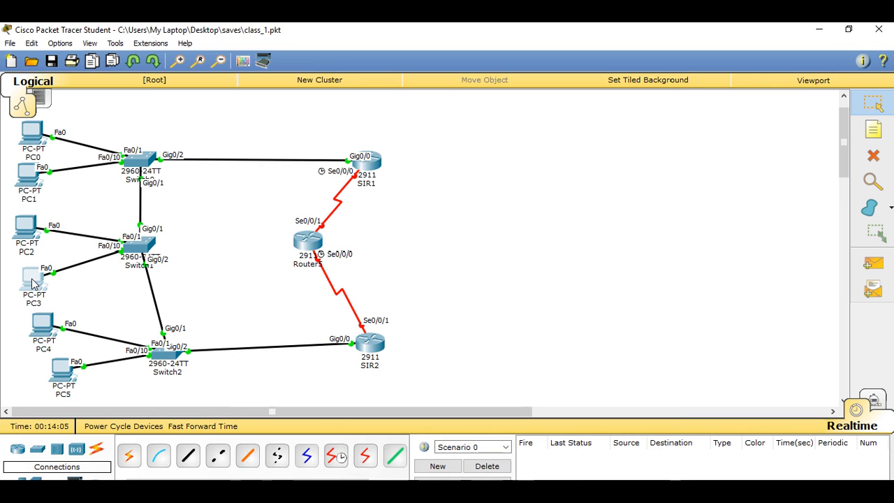
Step: Set PC3's static IP address to 200.168.10.100, copy that address, and close the PC3 window
{"action": "left_click", "coordinate": [31, 283]}
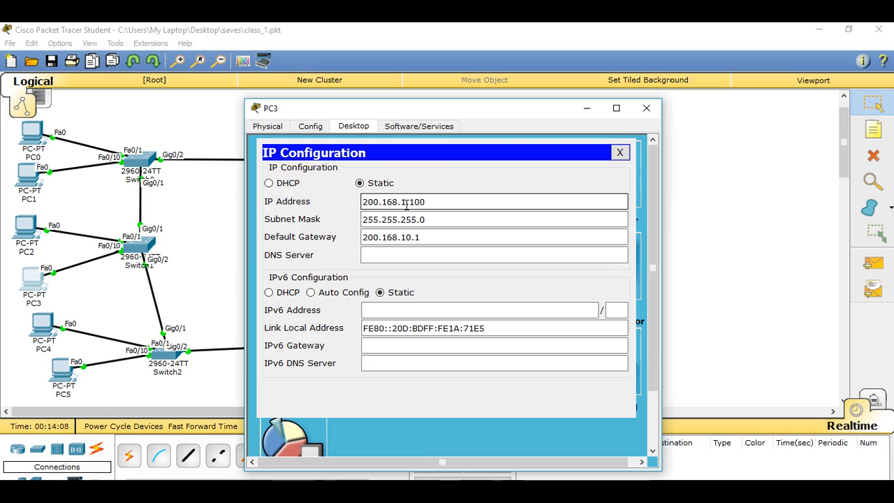
{"action": "left_click", "coordinate": [419, 213]}
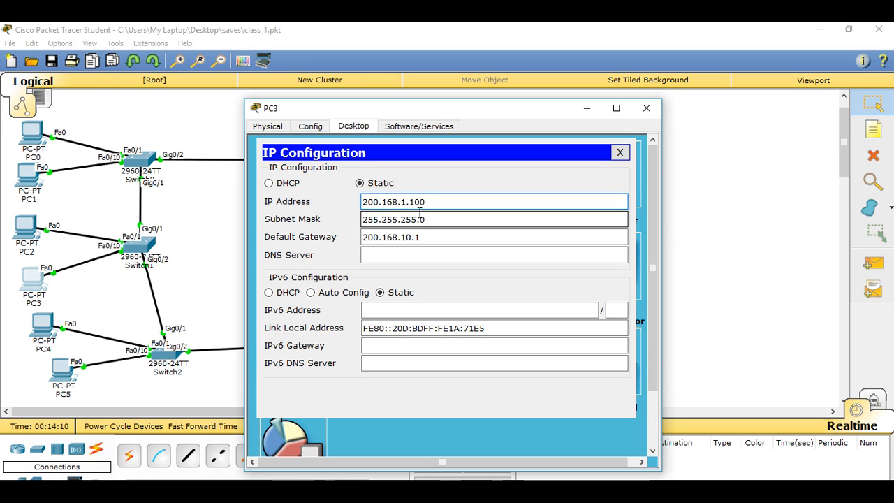
{"action": "type", "text": "0"}
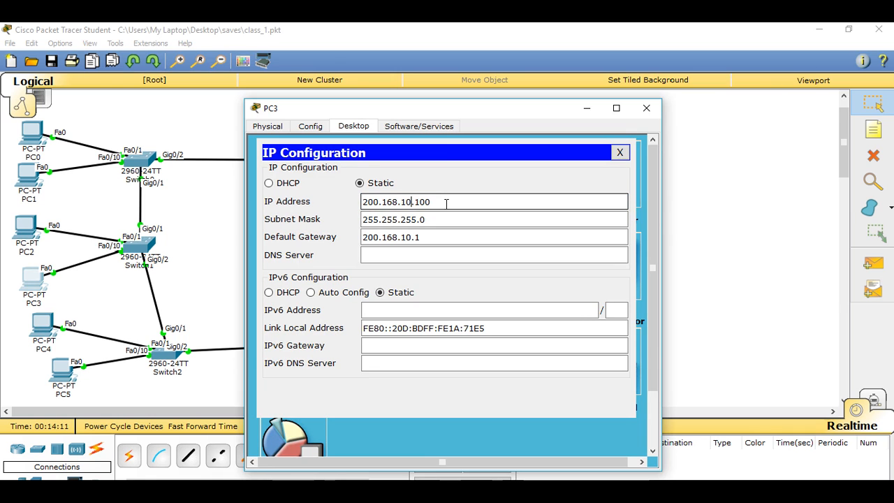
{"action": "left_click_drag", "start_coordinate": [444, 203], "coordinate": [360, 205]}
{"action": "key", "text": "ctrl+c"}
{"action": "right_click", "coordinate": [395, 202]}
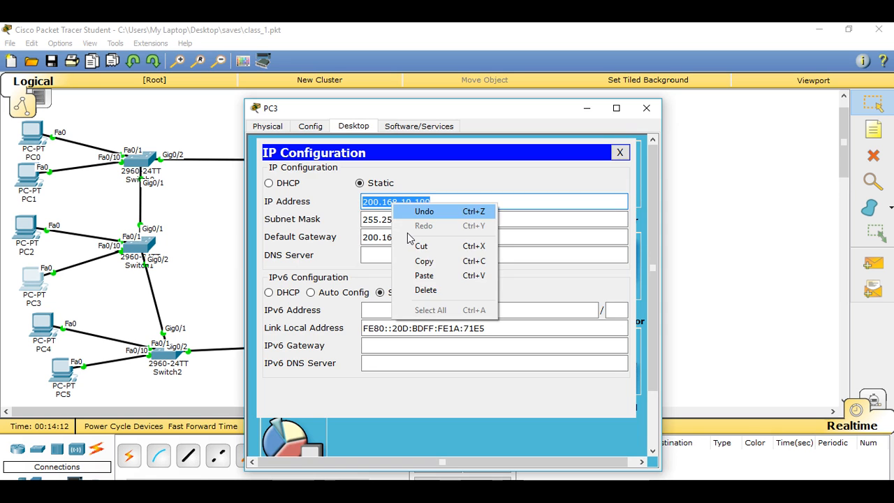
{"action": "left_click", "coordinate": [423, 261]}
{"action": "left_click", "coordinate": [646, 108]}
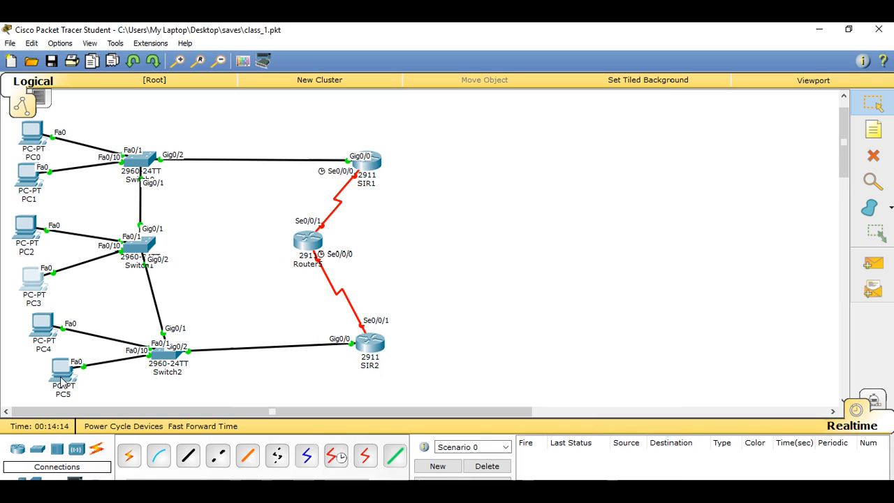
Step: Set PC5's static IP address to 200.168.10.150 and close its IP configuration
{"action": "left_click", "coordinate": [67, 367]}
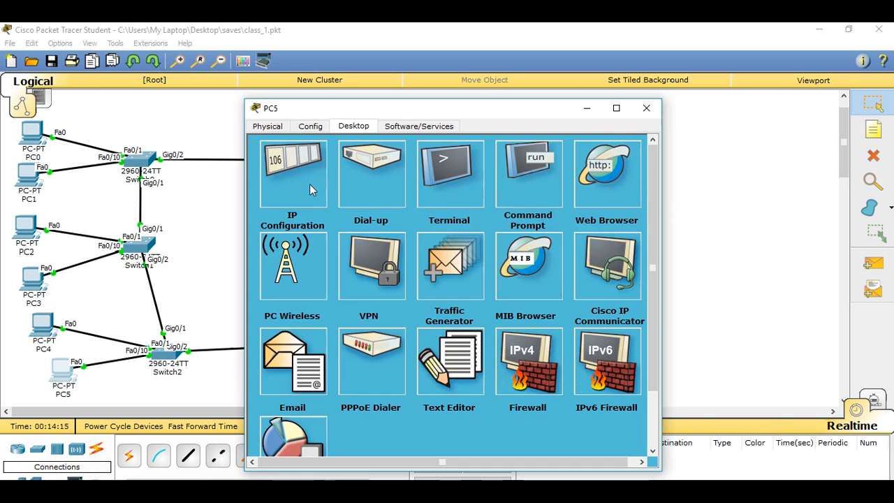
{"action": "left_click", "coordinate": [310, 184]}
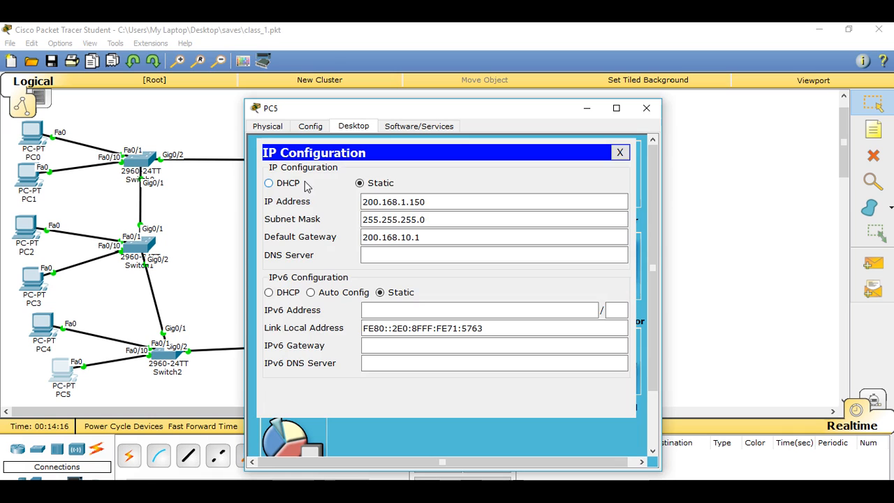
{"action": "left_click", "coordinate": [406, 203]}
{"action": "type", "text": "0"}
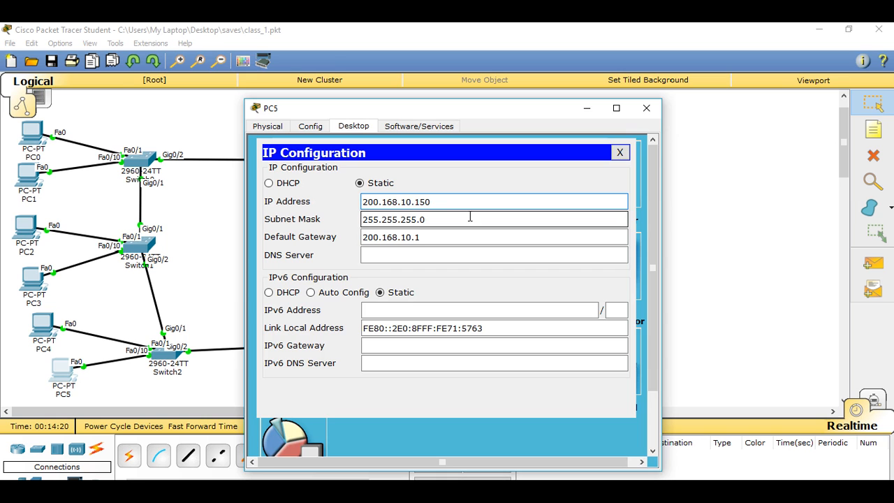
{"action": "left_click", "coordinate": [619, 152]}
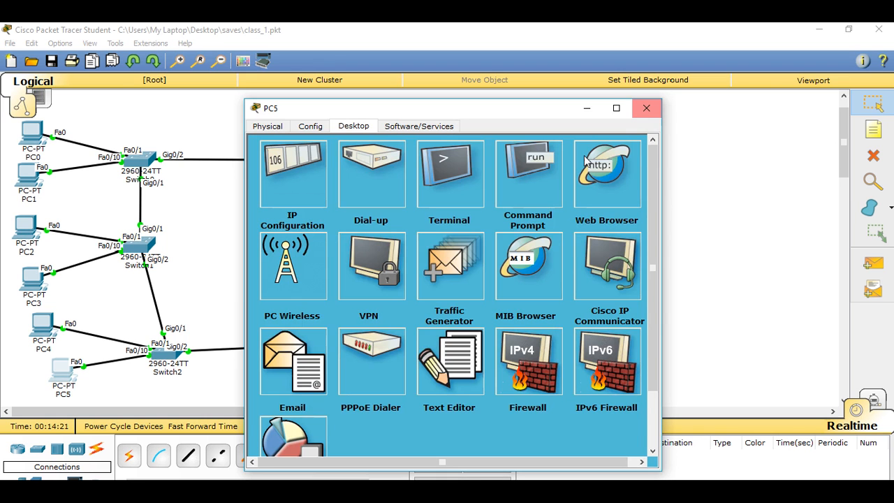
Step: Ping PC3 at 200.168.10.100 from PC5's command prompt, and close the PC5 window
{"action": "left_click", "coordinate": [528, 175]}
{"action": "right_click", "coordinate": [330, 218]}
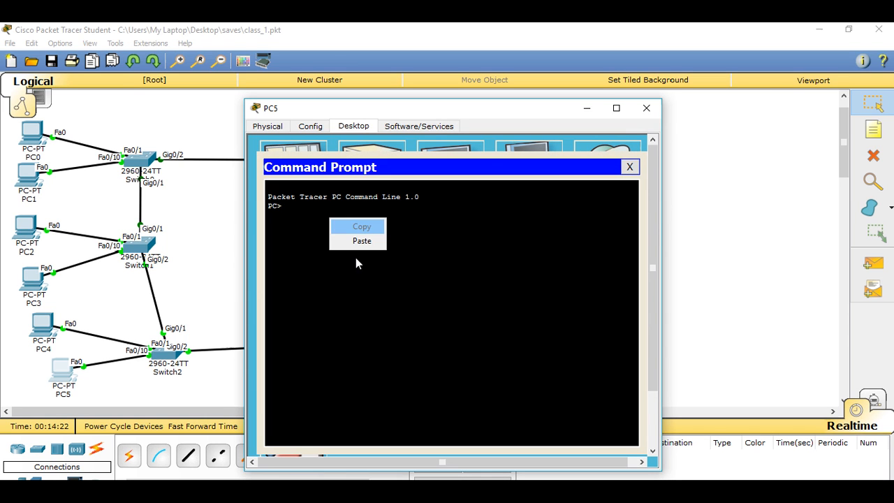
{"action": "left_click", "coordinate": [358, 239]}
{"action": "key", "text": "Return"}
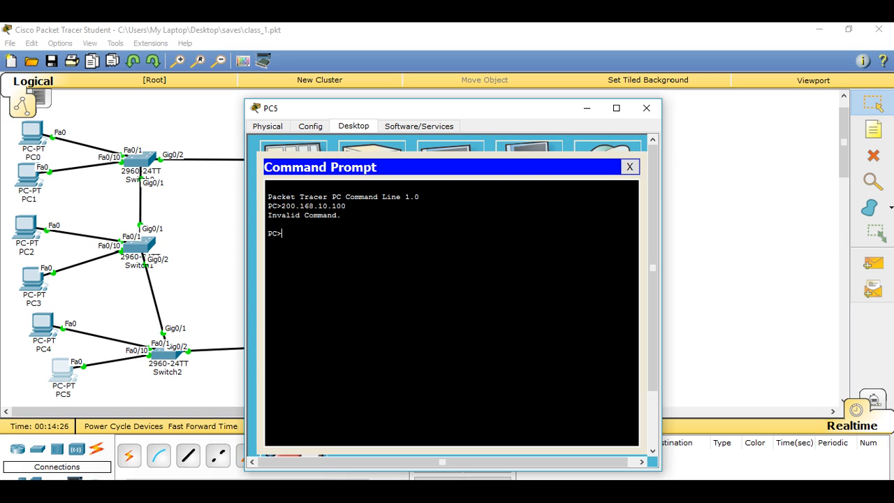
{"action": "type", "text": "ping"}
{"action": "right_click", "coordinate": [389, 247]}
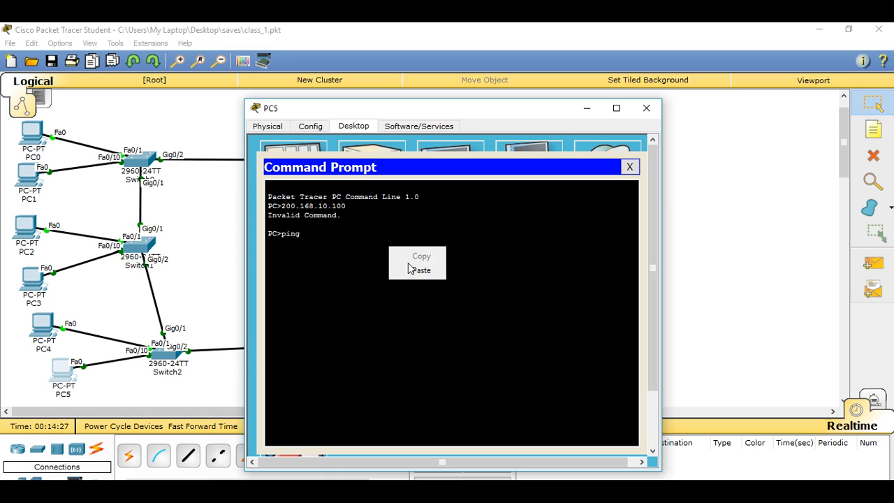
{"action": "left_click", "coordinate": [412, 270]}
{"action": "key", "text": "Return"}
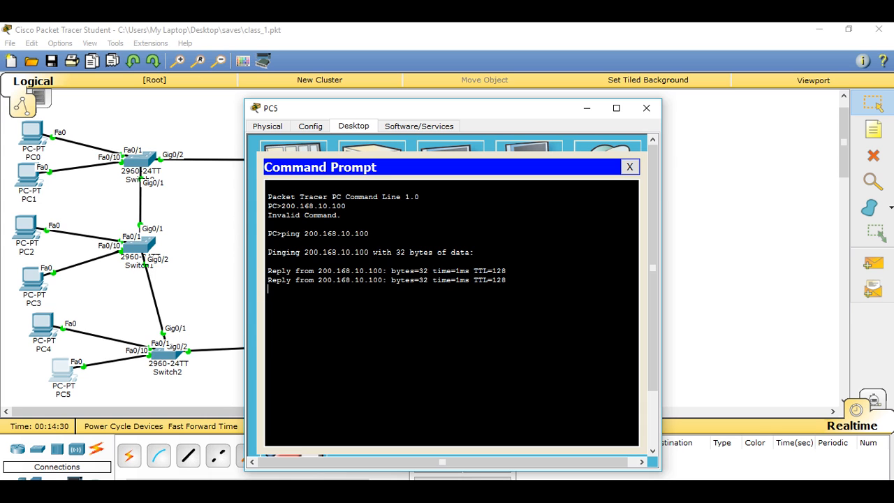
{"action": "left_click", "coordinate": [629, 166]}
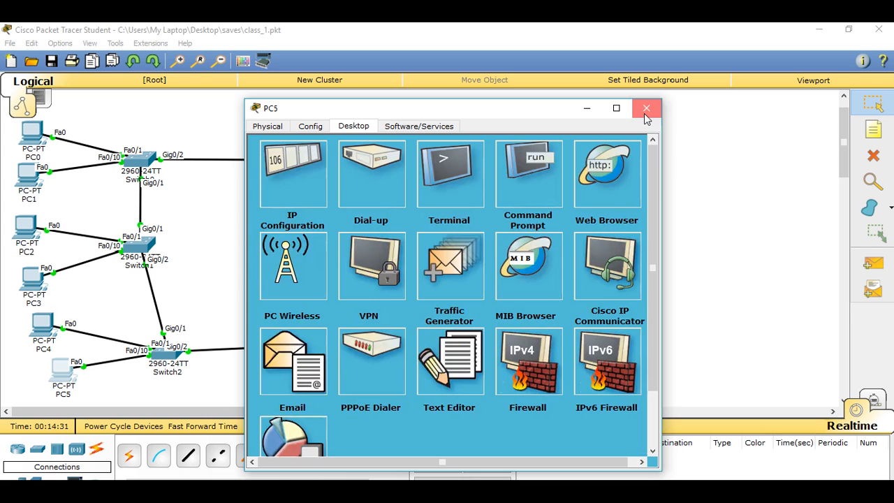
{"action": "left_click", "coordinate": [645, 110]}
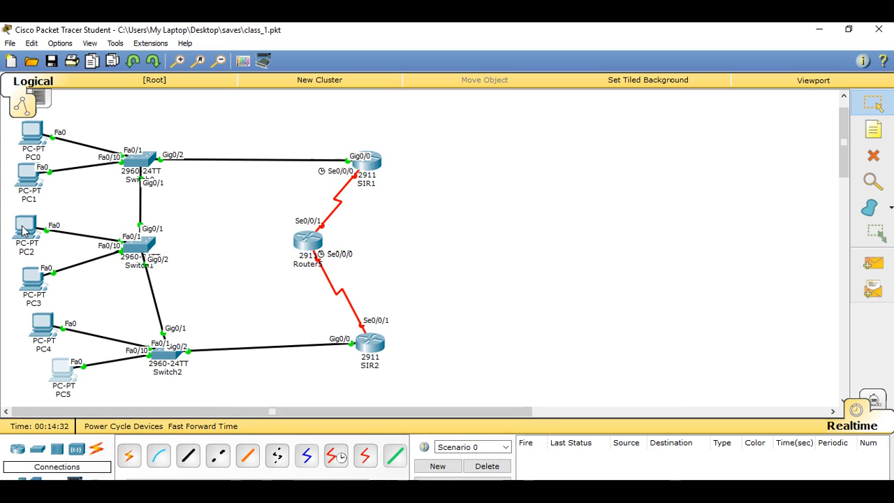
Step: Check the static addressing in PC3's IP configuration and close the PC3 window
{"action": "left_click", "coordinate": [30, 279]}
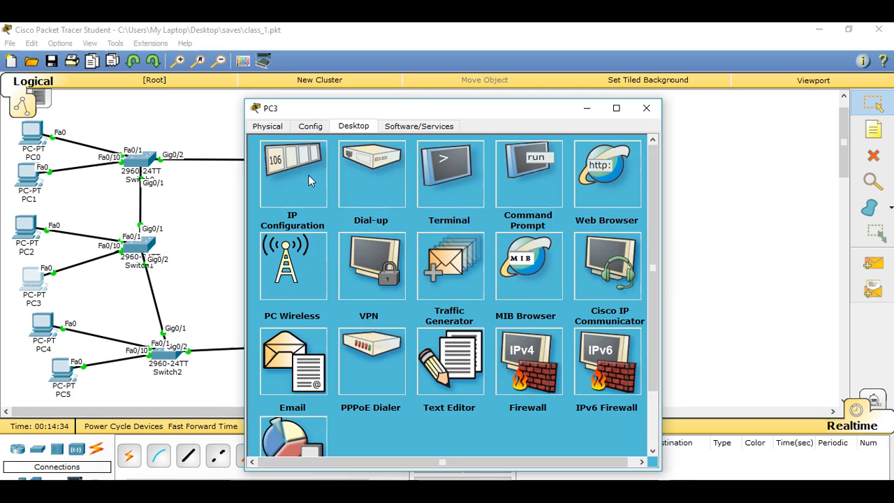
{"action": "left_click", "coordinate": [307, 175]}
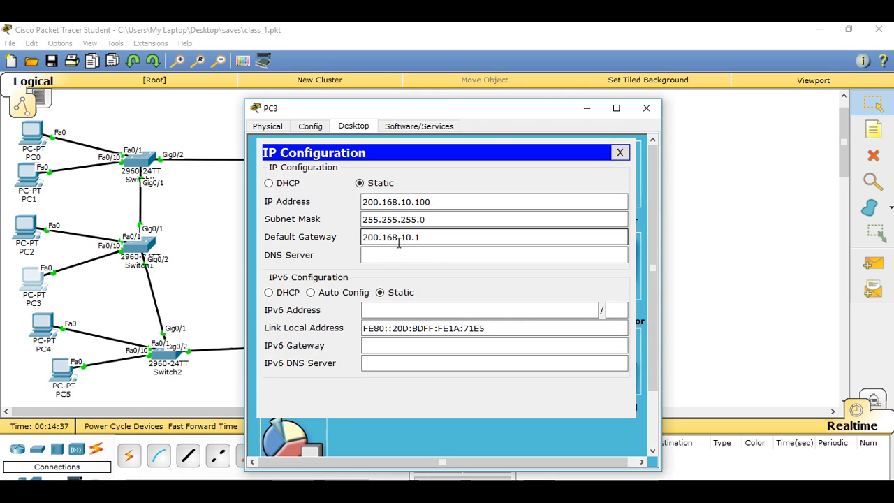
{"action": "left_click", "coordinate": [620, 152]}
{"action": "left_click", "coordinate": [646, 108]}
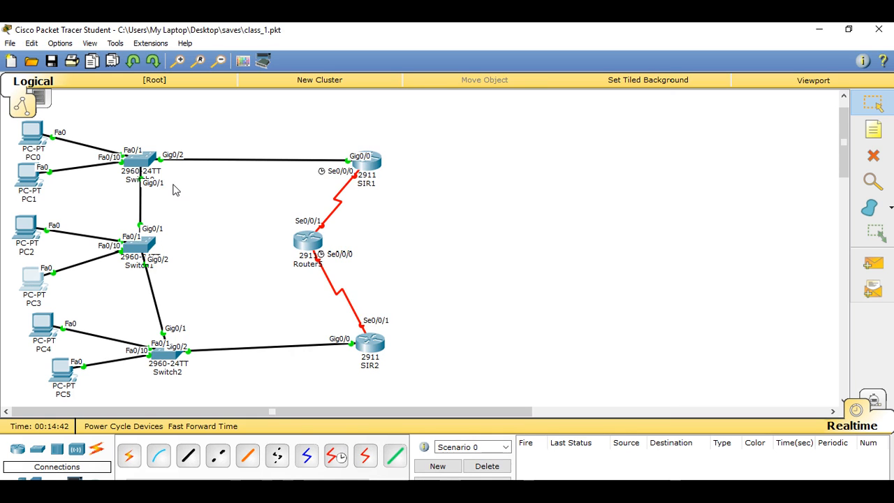
Step: Open Switch1's command line and enter global configuration mode with conf t
{"action": "left_click", "coordinate": [144, 251]}
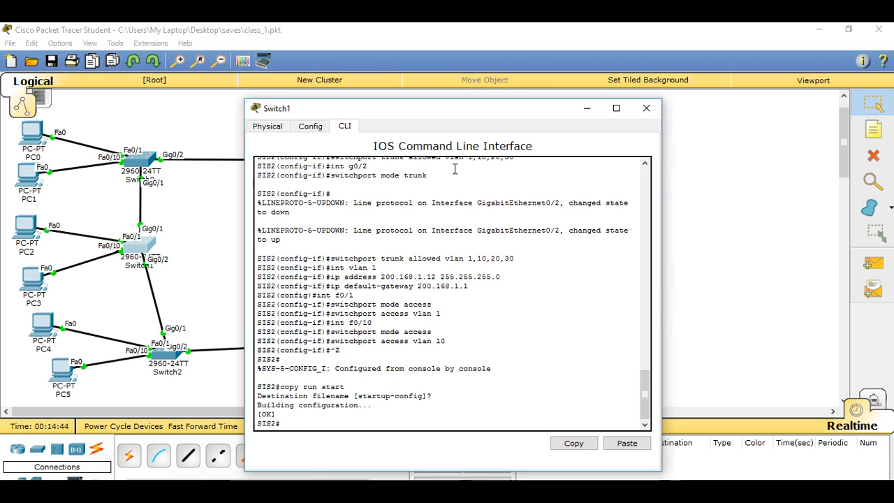
{"action": "left_click_drag", "start_coordinate": [478, 106], "coordinate": [599, 69]}
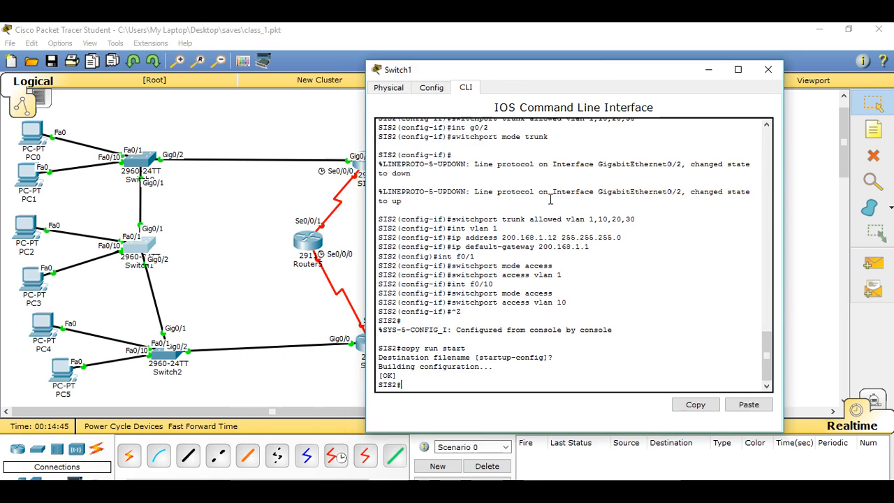
{"action": "key", "text": "Return"}
{"action": "key", "text": "Return"}
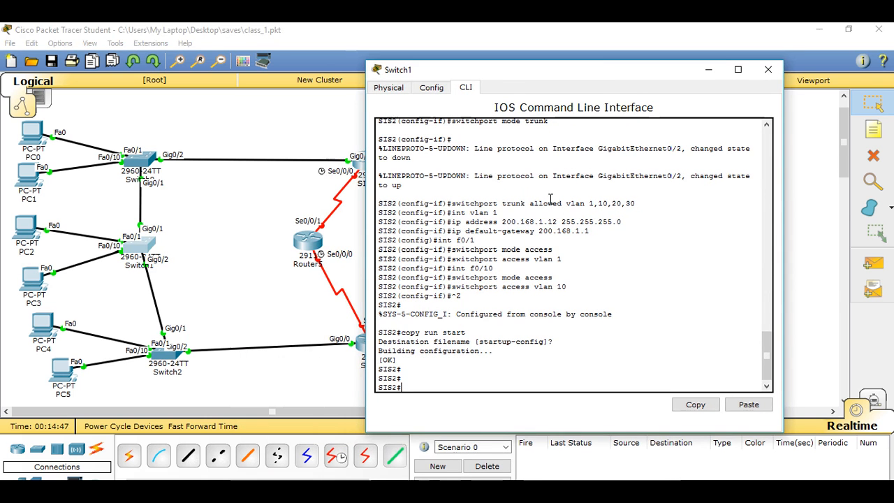
{"action": "type", "text": "conf t"}
{"action": "key", "text": "Return"}
Step: Try to add a default route on Switch1 with ip route 0.0.0.0 0.0.0.0 200.168.1.1, and close the Switch1 window
{"action": "type", "text": "ig)#i"}
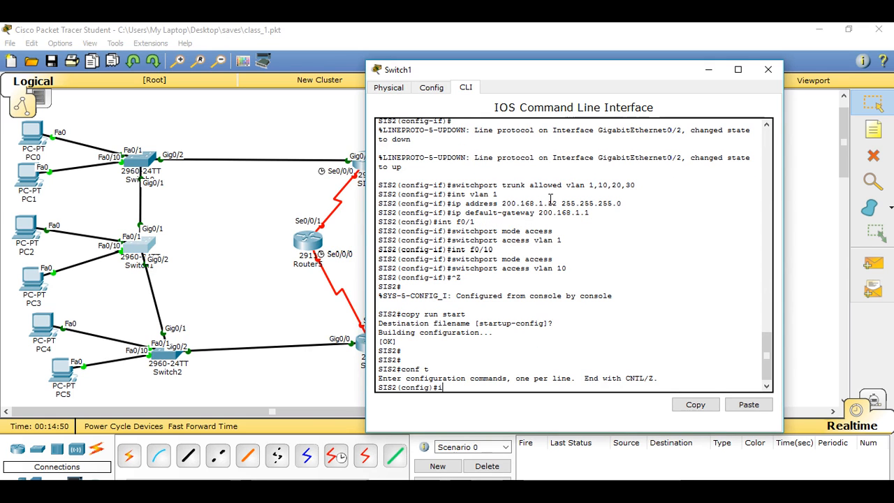
{"action": "key", "text": "BackSpace"}
{"action": "type", "text": "ip"}
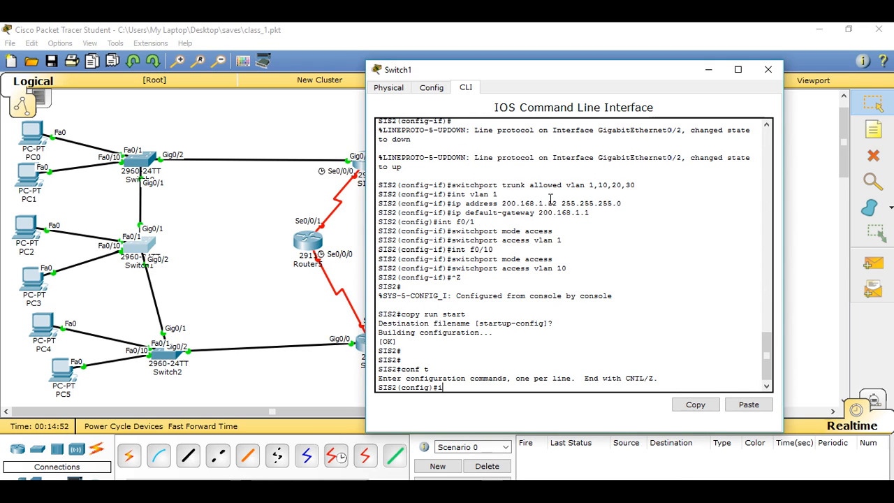
{"action": "type", "text": " route 0.0.0.0 0.0.0.0"}
{"action": "type", "text": "200"}
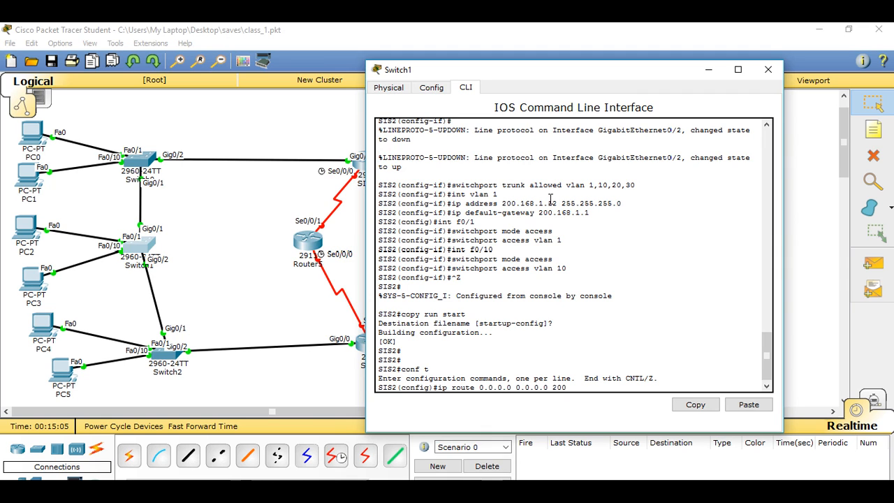
{"action": "type", "text": ".168.1.1"}
{"action": "key", "text": "Return"}
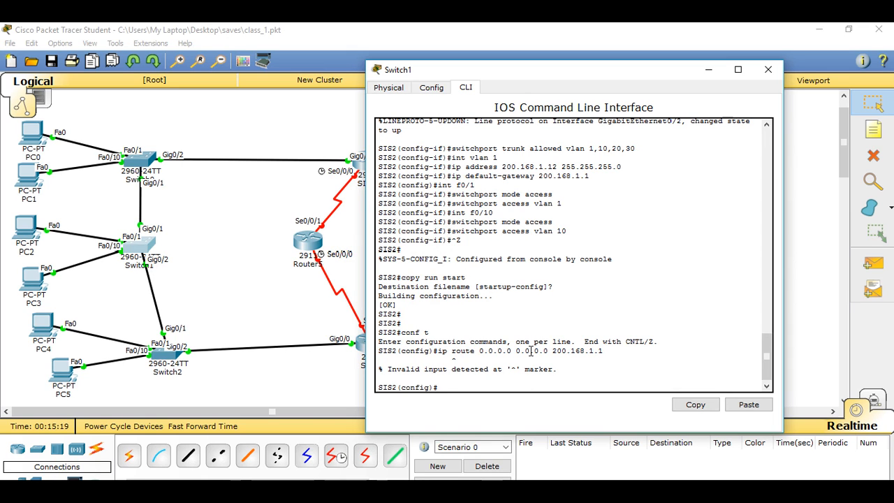
{"action": "left_click", "coordinate": [765, 72]}
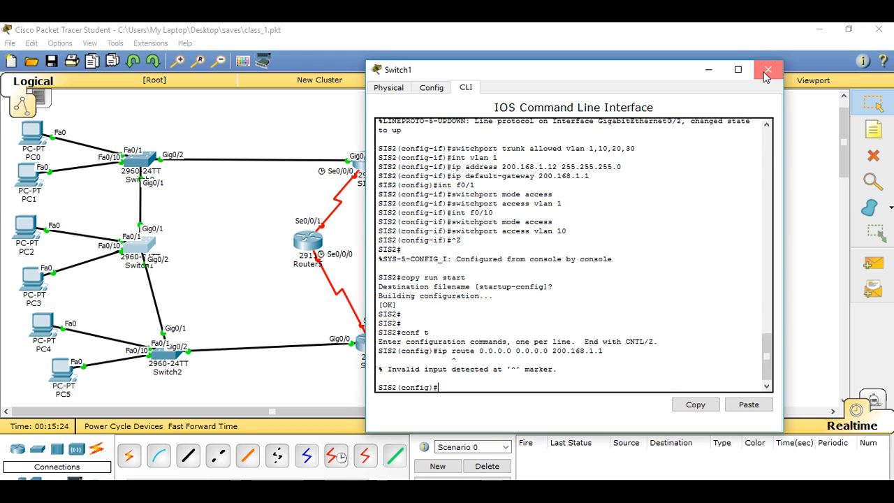
Step: Review the IP address and default gateway in PC3's IP configuration, and close the PC3 window
{"action": "left_click", "coordinate": [33, 279]}
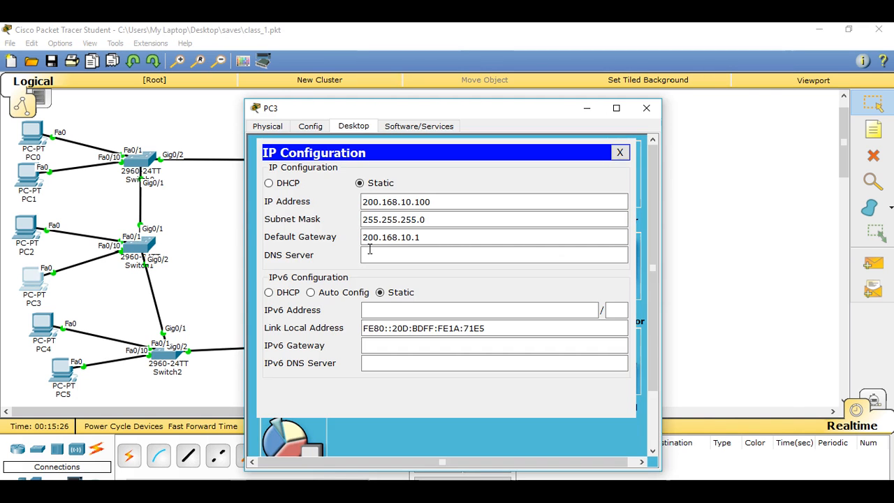
{"action": "left_click", "coordinate": [397, 242]}
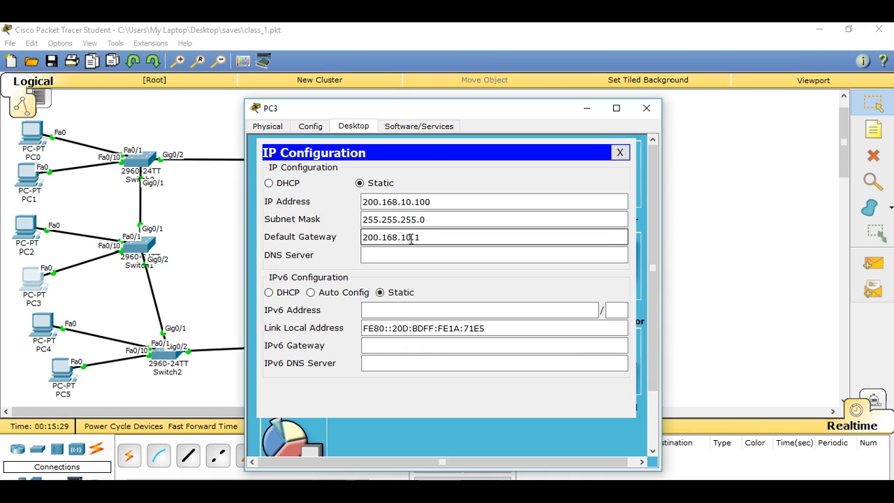
{"action": "left_click", "coordinate": [372, 204]}
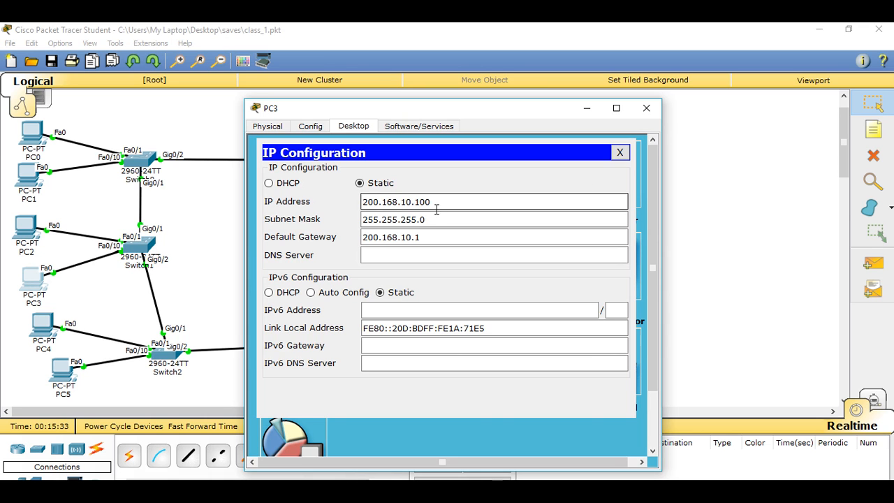
{"action": "left_click", "coordinate": [619, 152]}
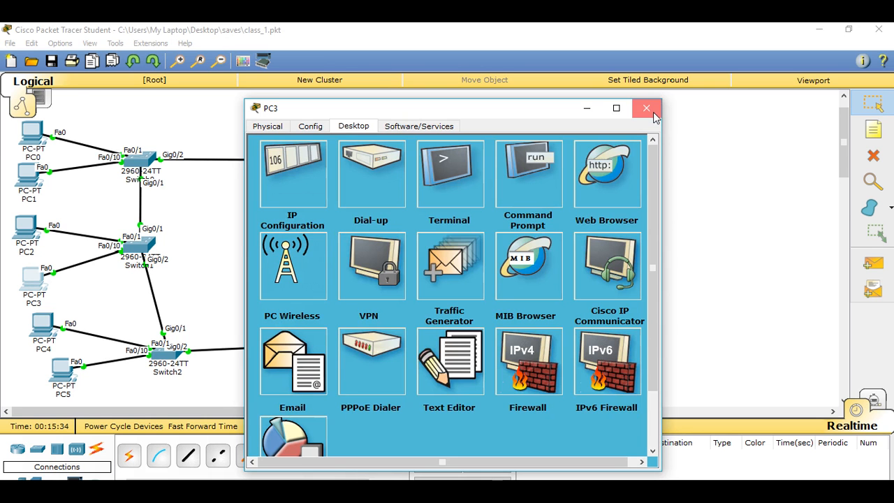
{"action": "left_click", "coordinate": [647, 110]}
{"action": "scroll", "coordinate": [518, 238], "scroll_direction": "down", "scroll_amount": 2}
{"action": "scroll", "coordinate": [840, 159], "scroll_direction": "up", "scroll_amount": 2}
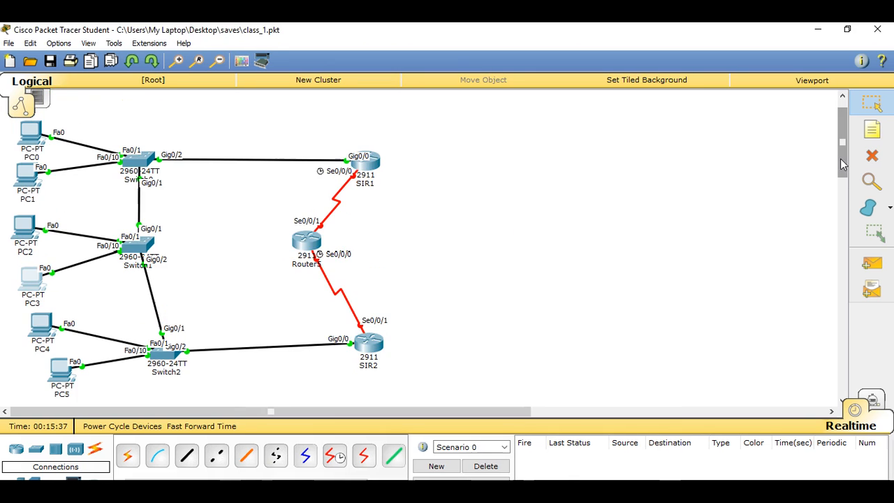
{"action": "scroll", "coordinate": [840, 164], "scroll_direction": "up", "scroll_amount": 1}
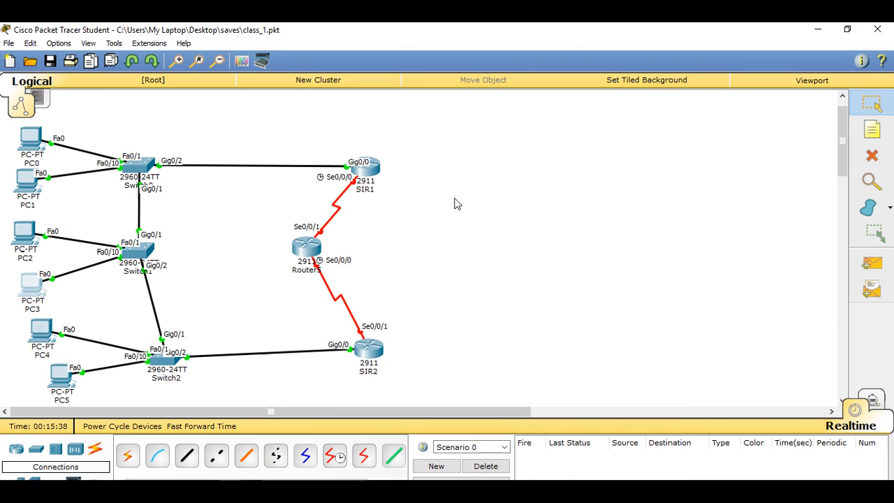